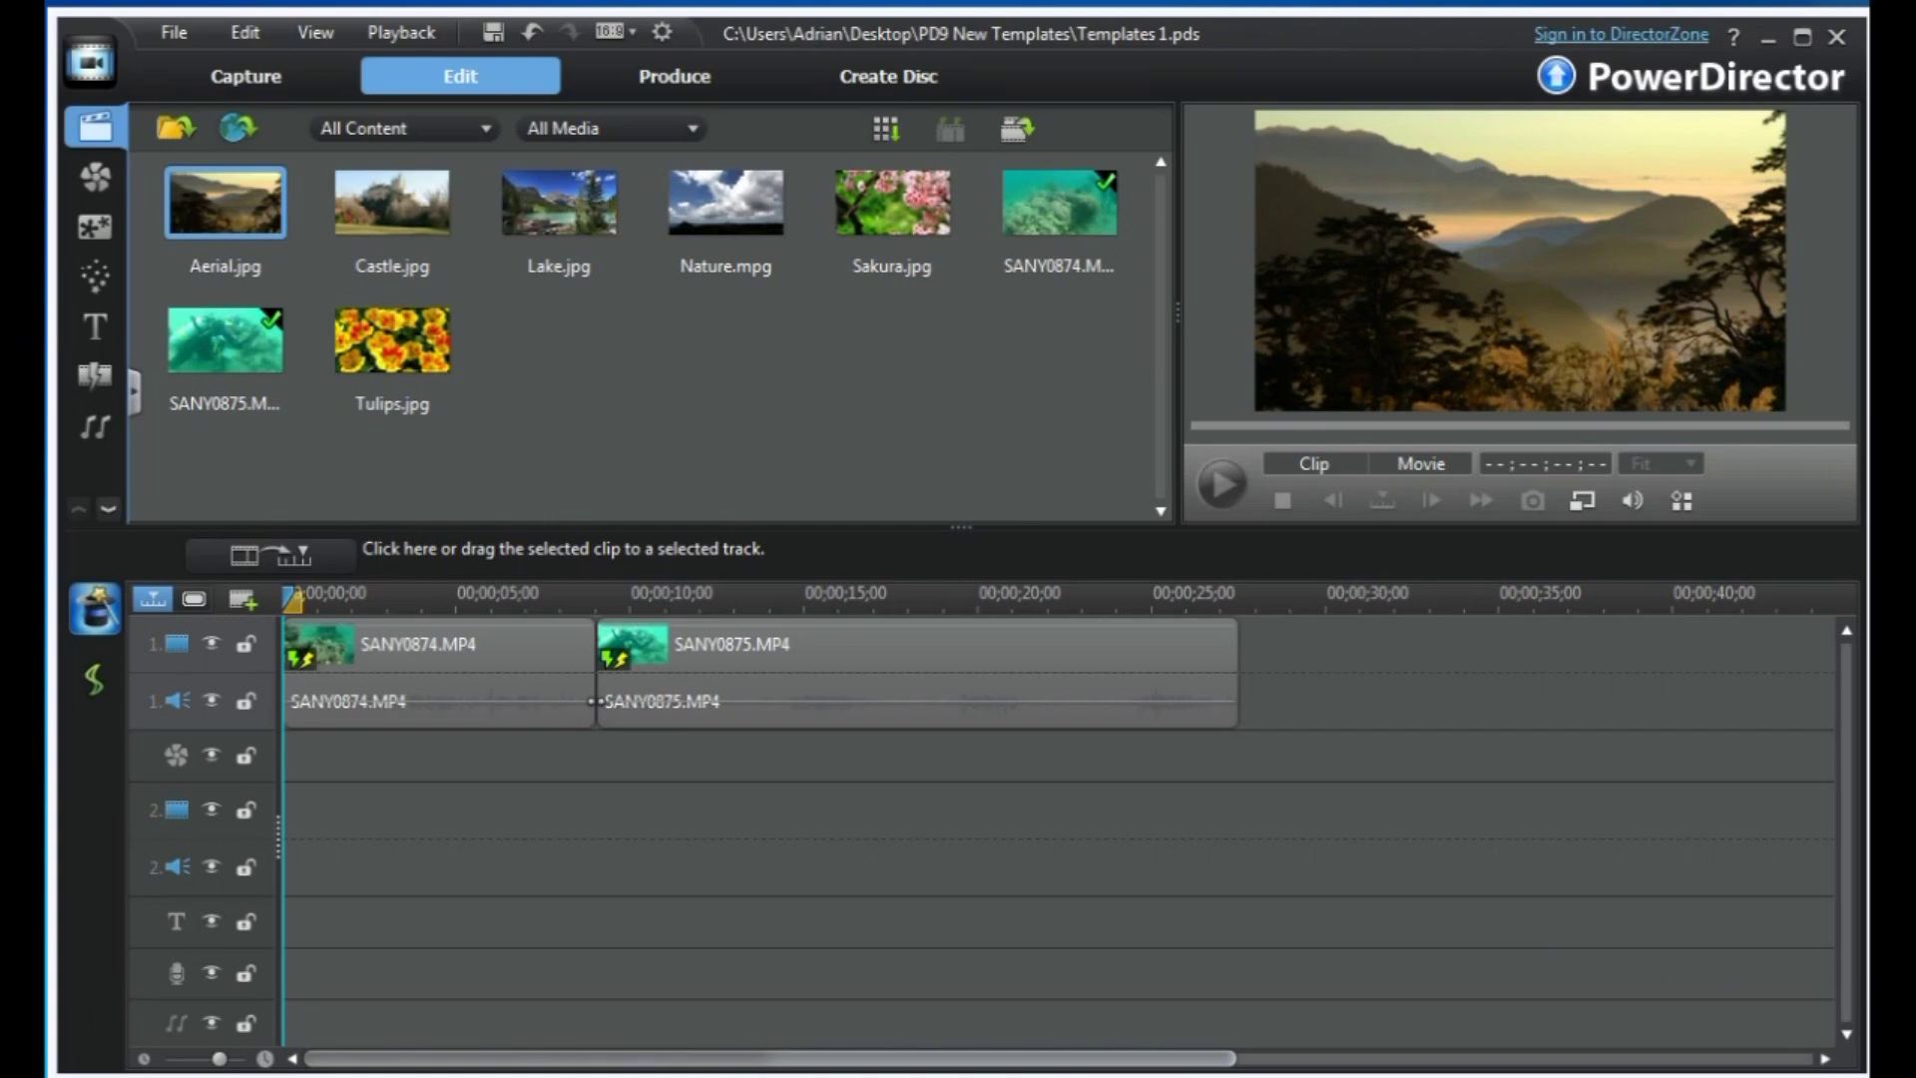
Browse the Vacation title templates, then preview the 12_Sea underwater particle background.
key(alt+Tab)
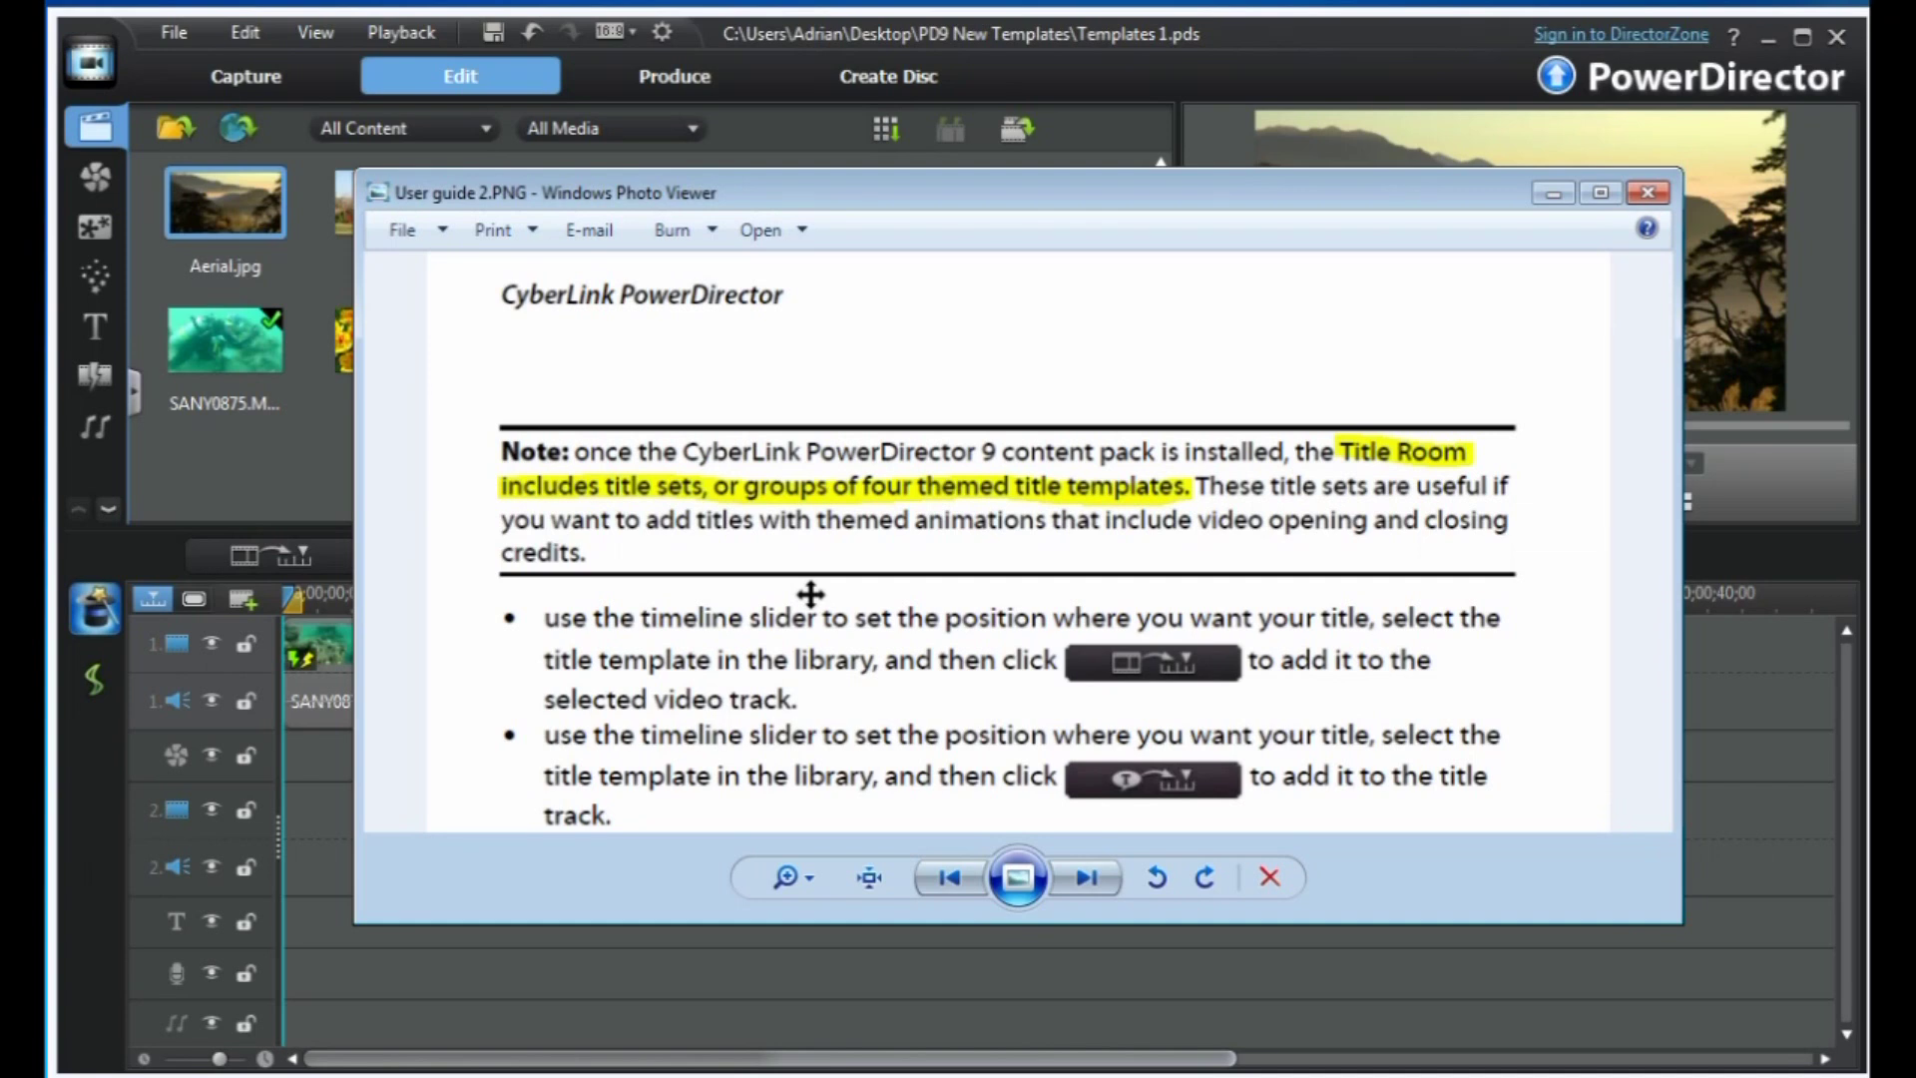
click(1647, 191)
click(98, 327)
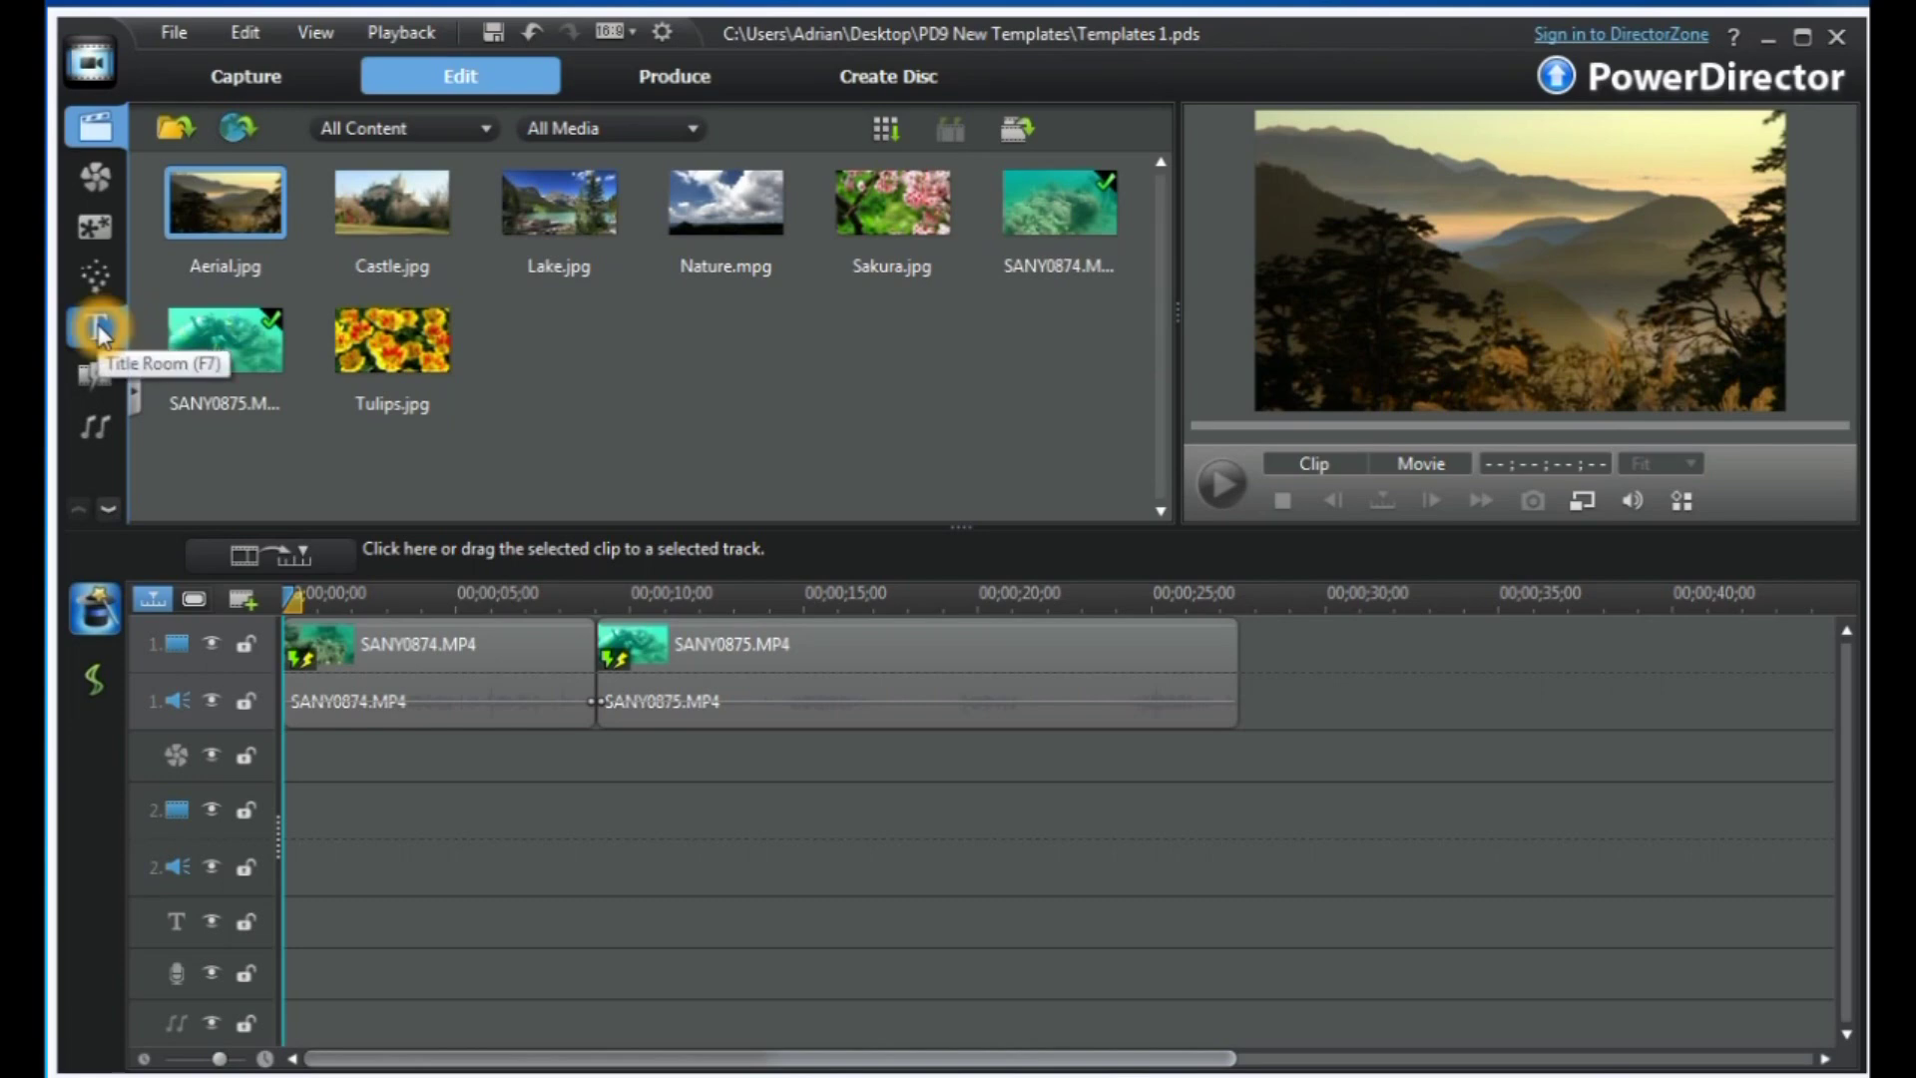
click(96, 327)
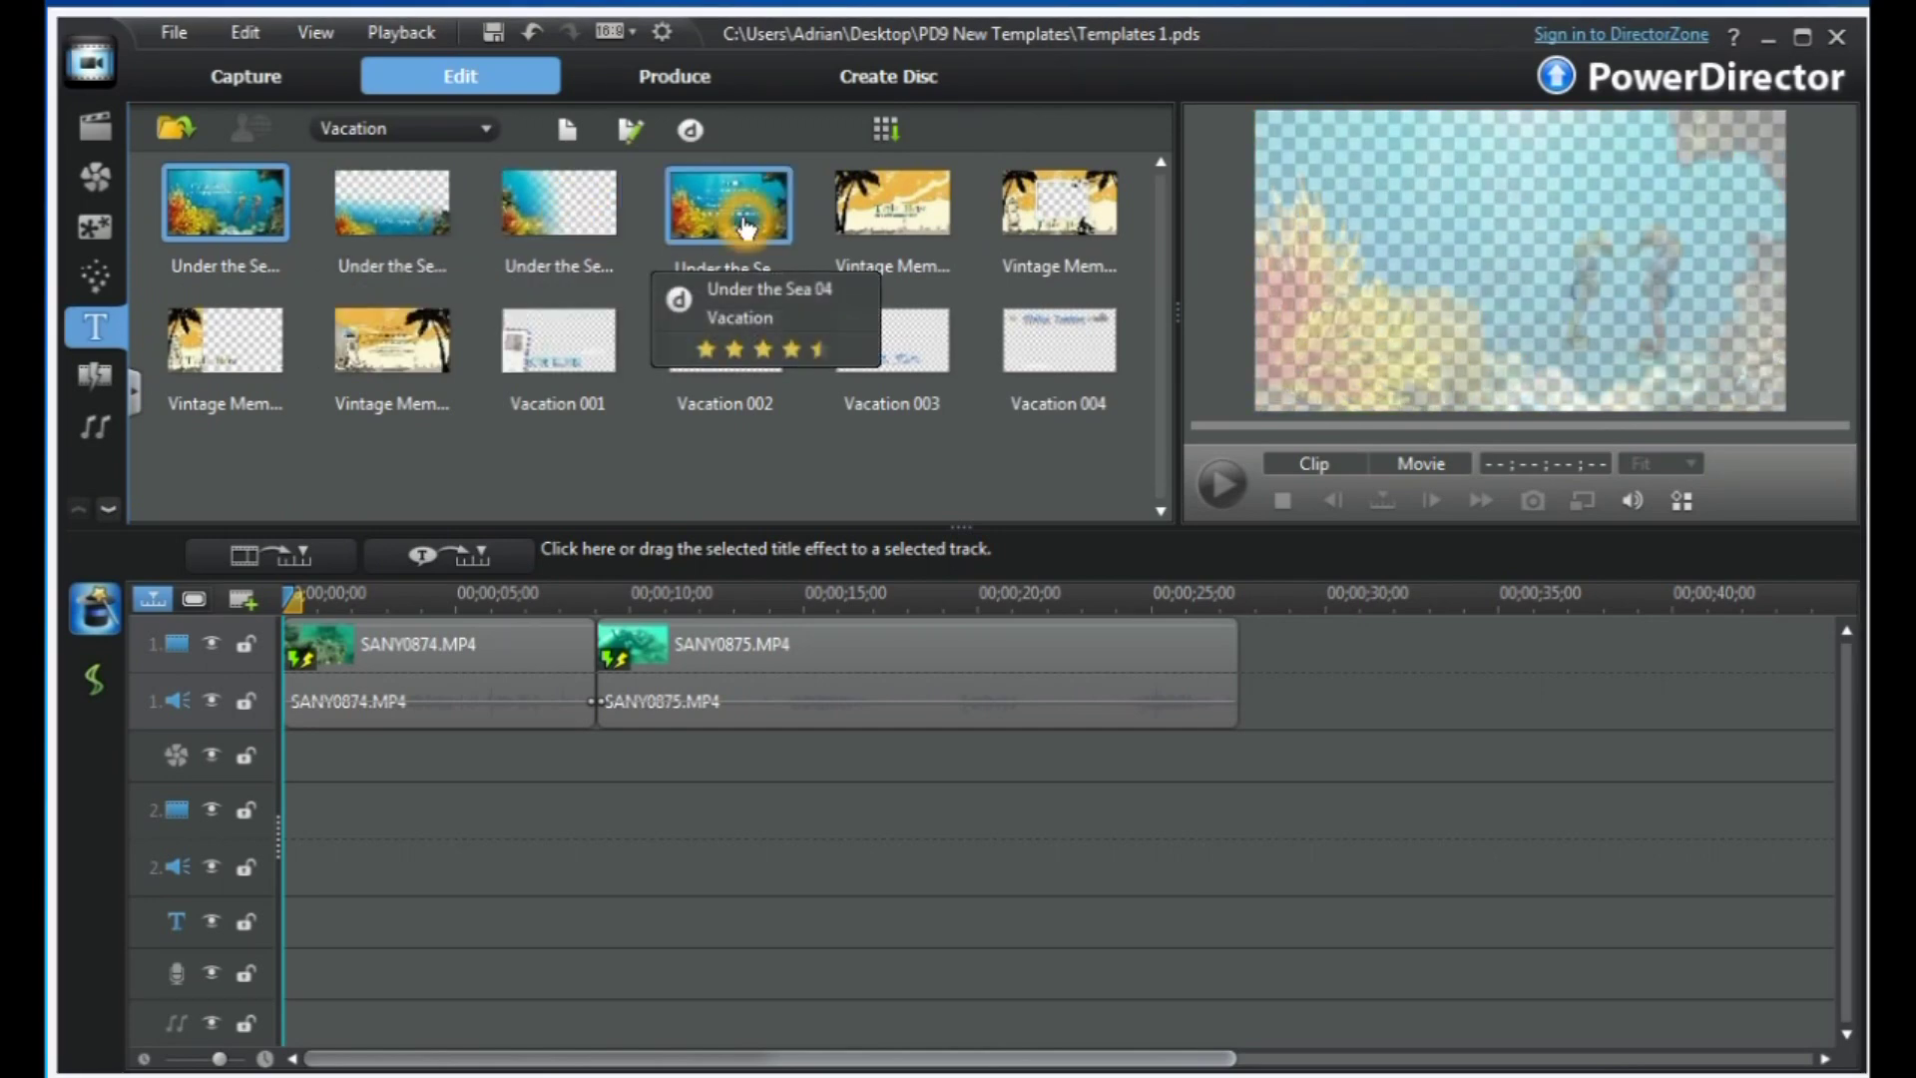
click(101, 283)
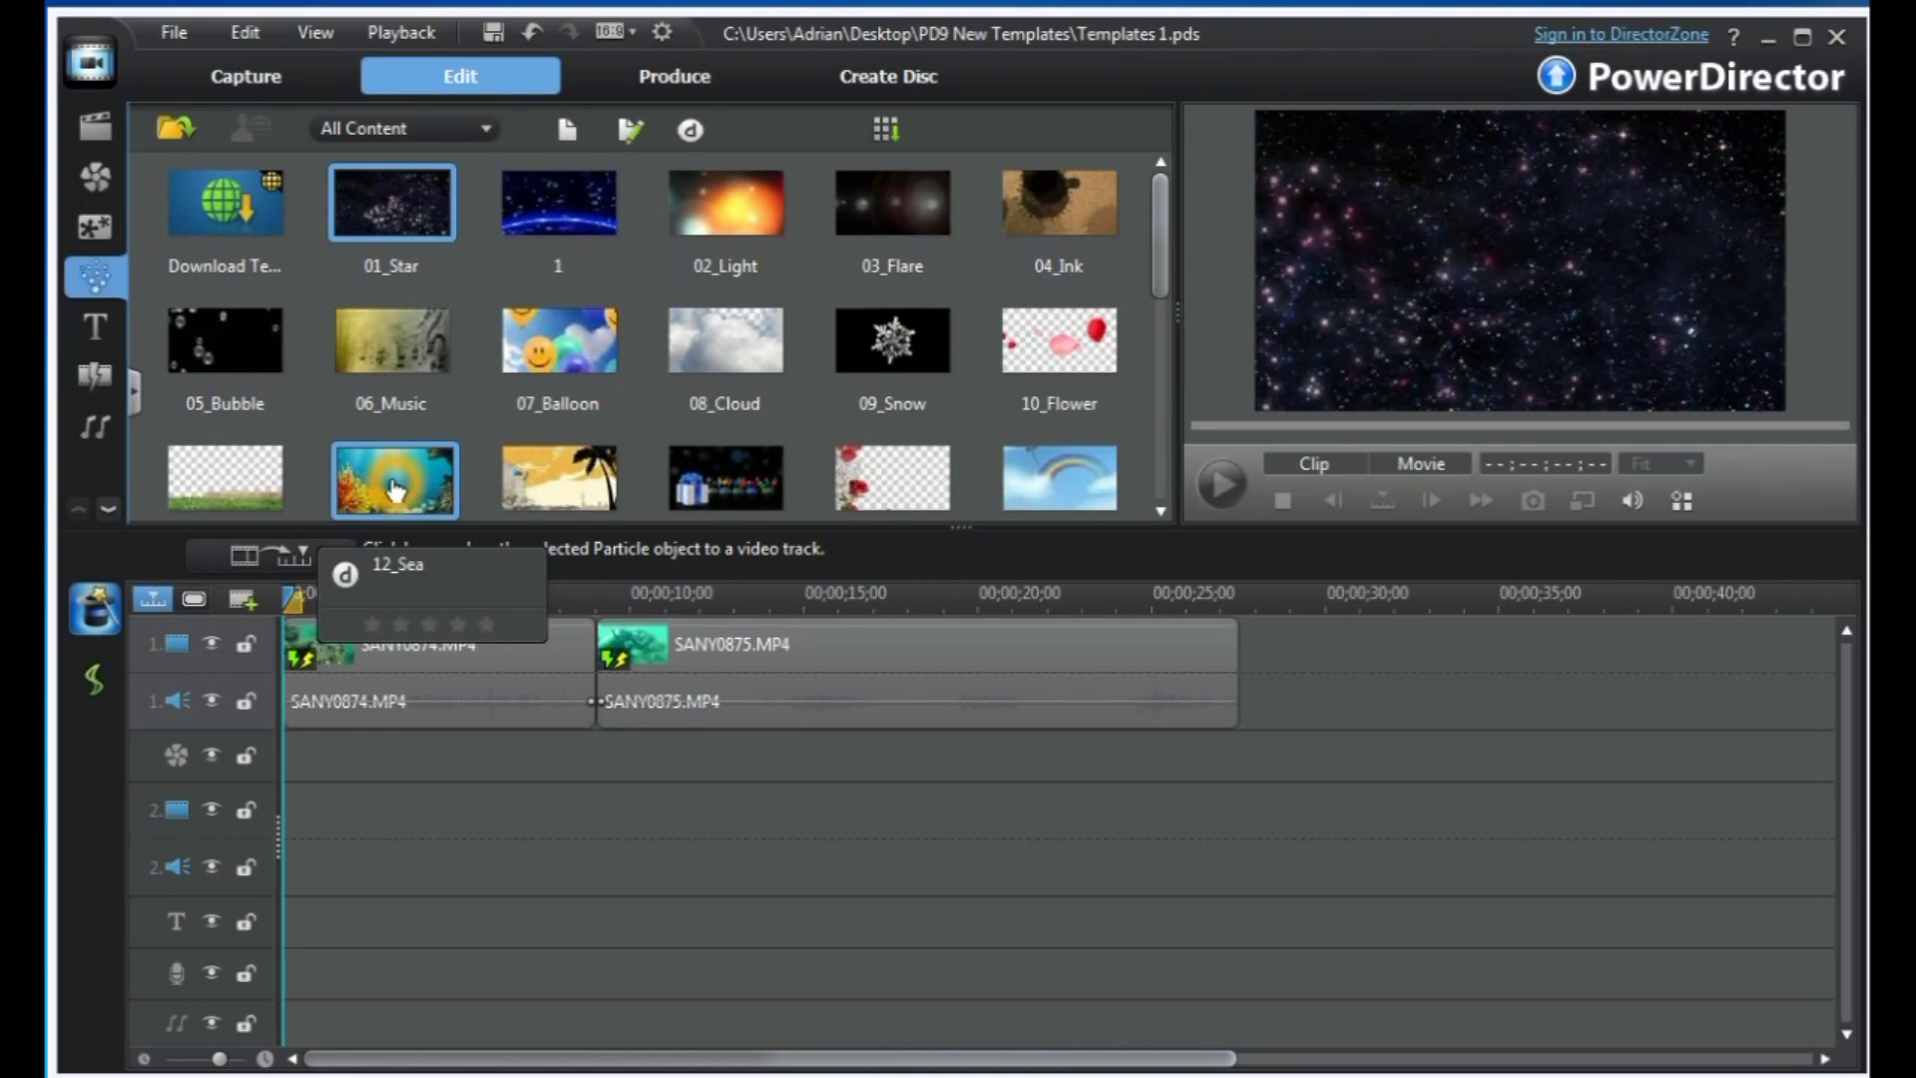
click(396, 489)
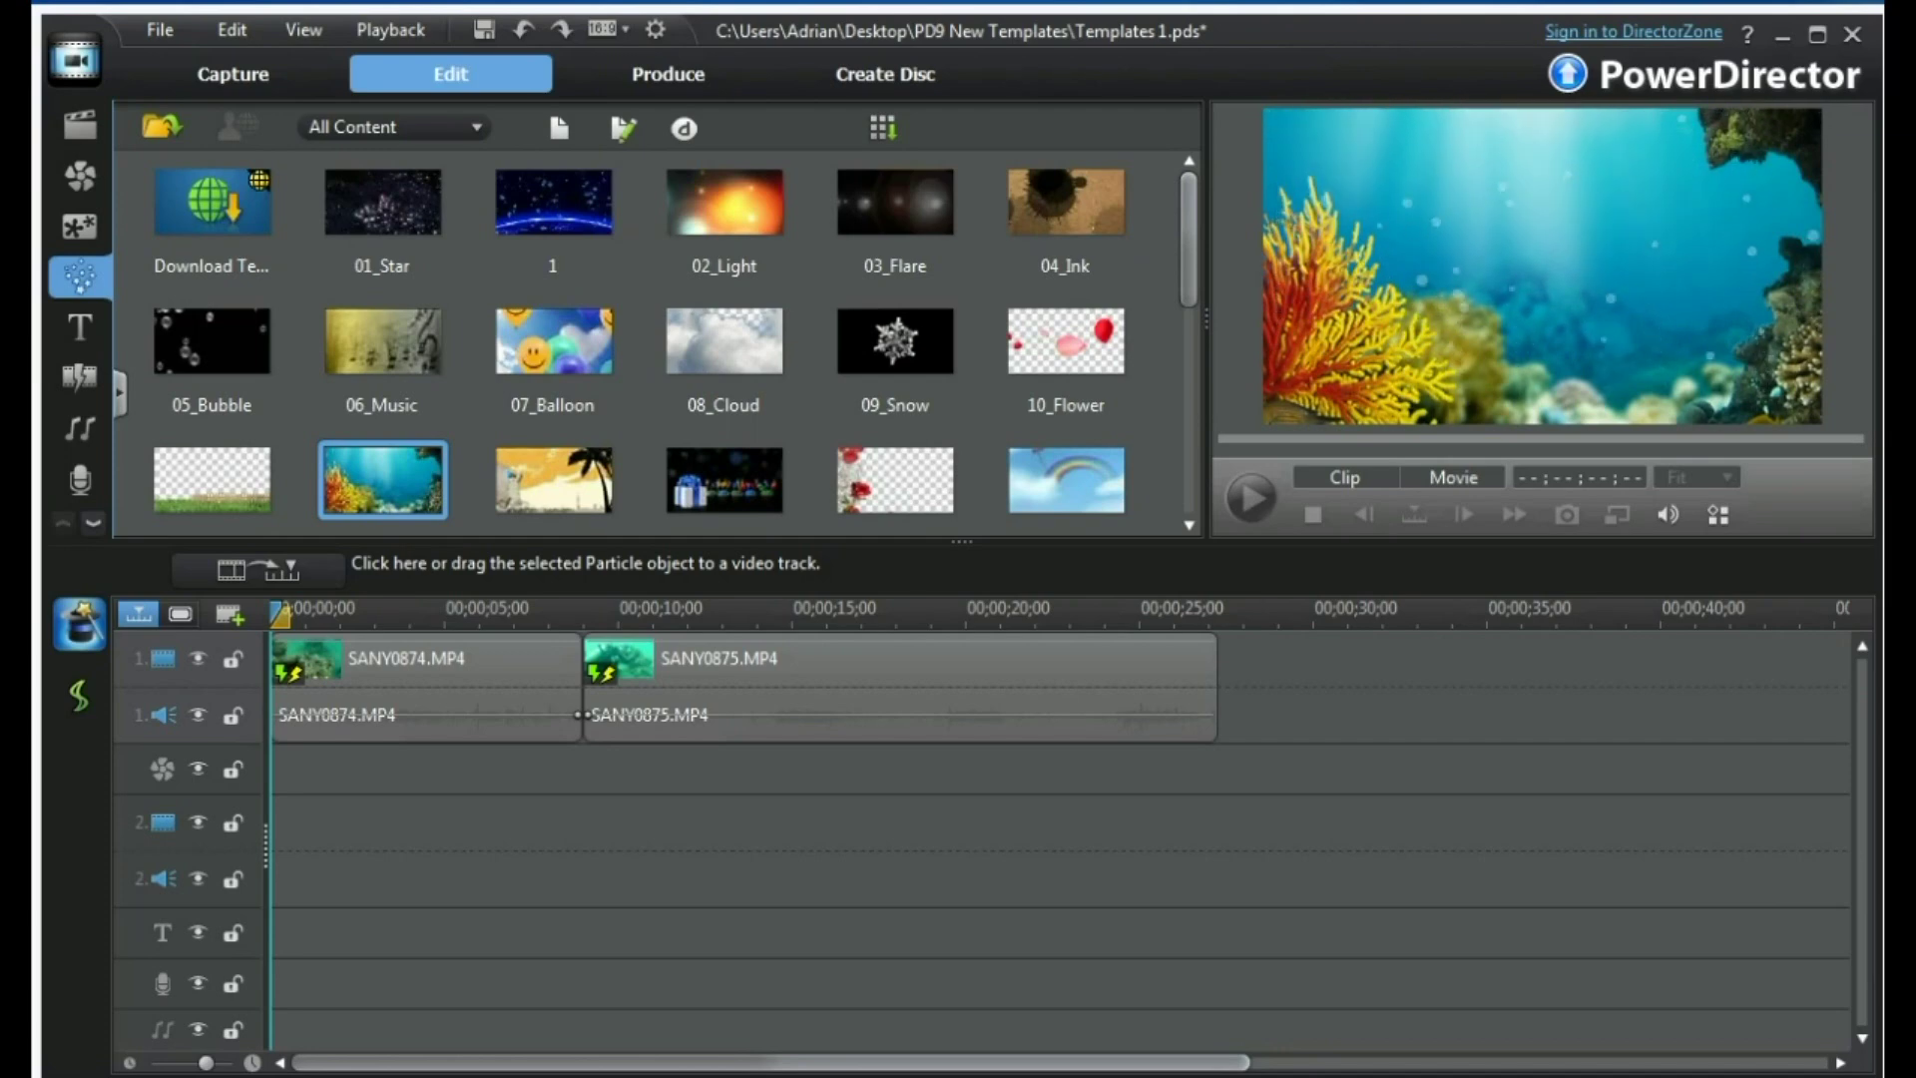
Insert 12_Sea at the start of video track 1 and trim it to about 6 seconds.
click(387, 494)
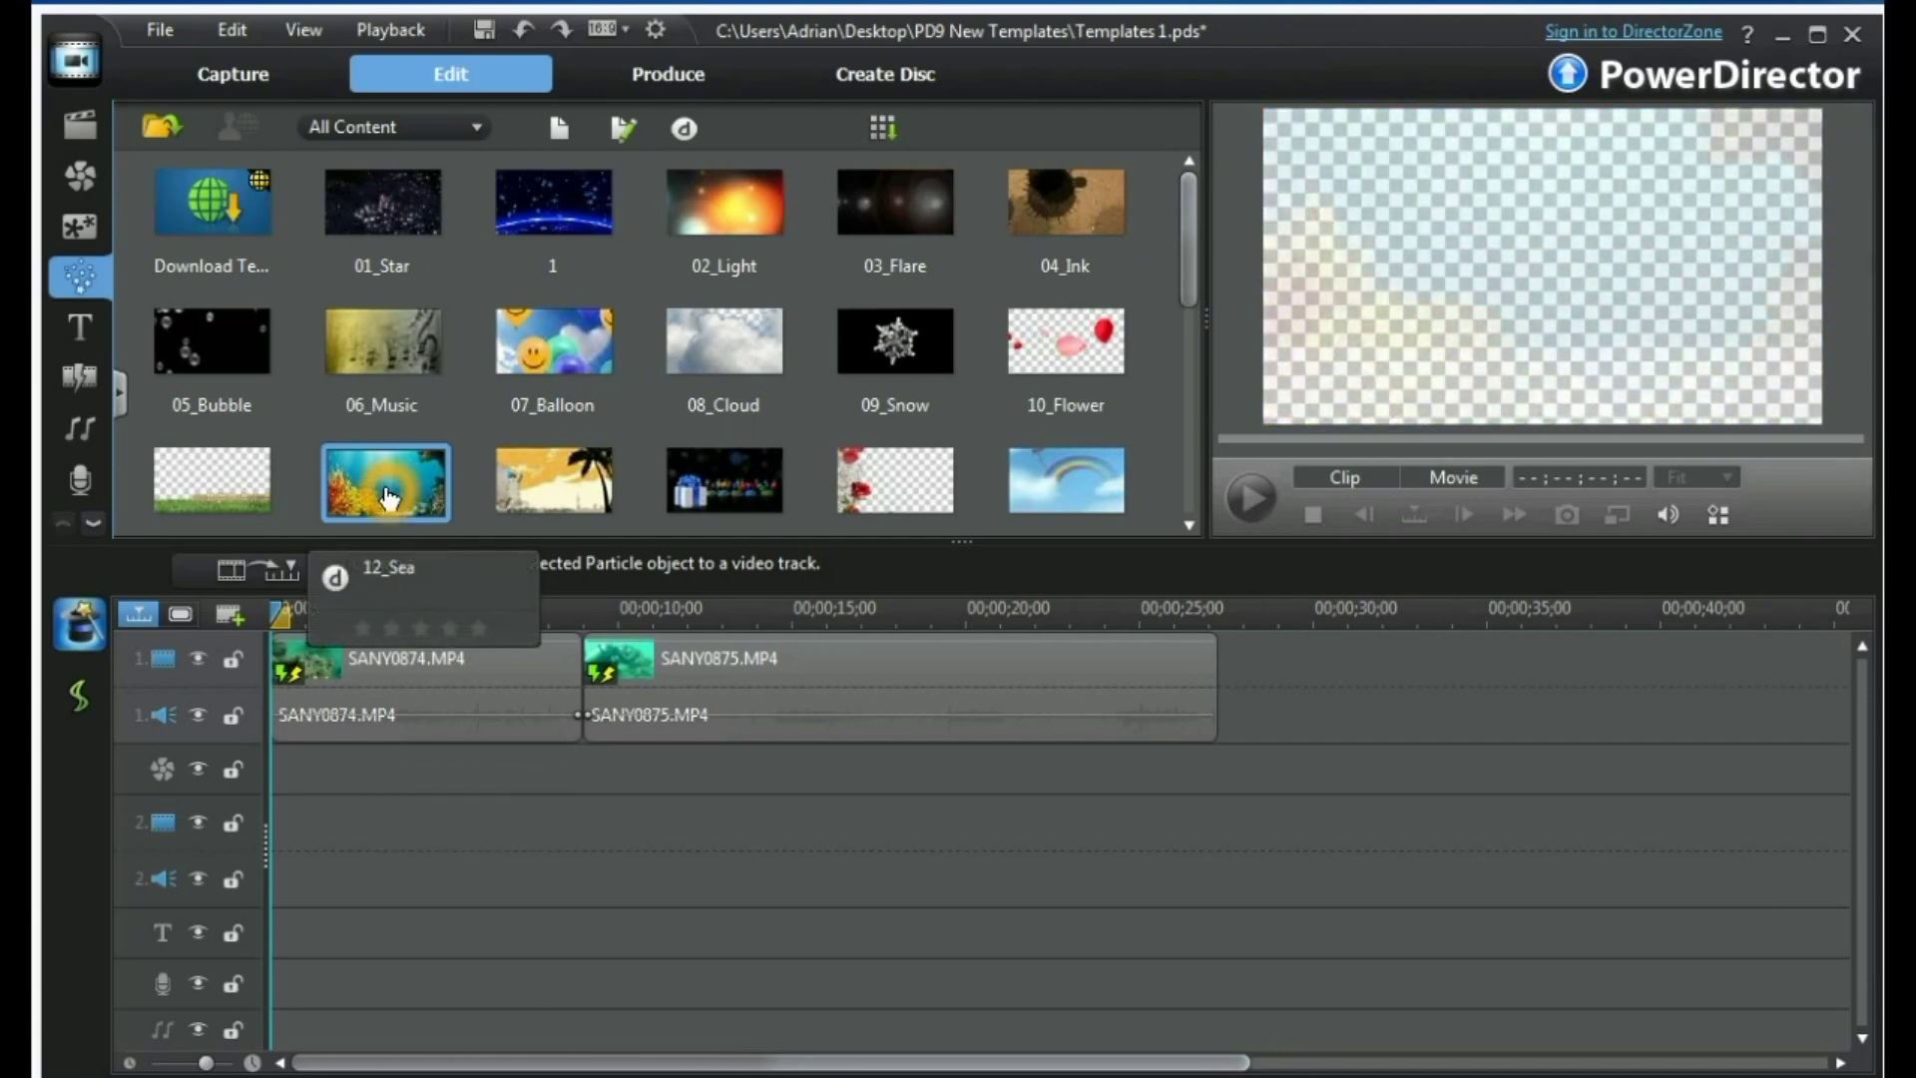
drag(387, 494, 272, 678)
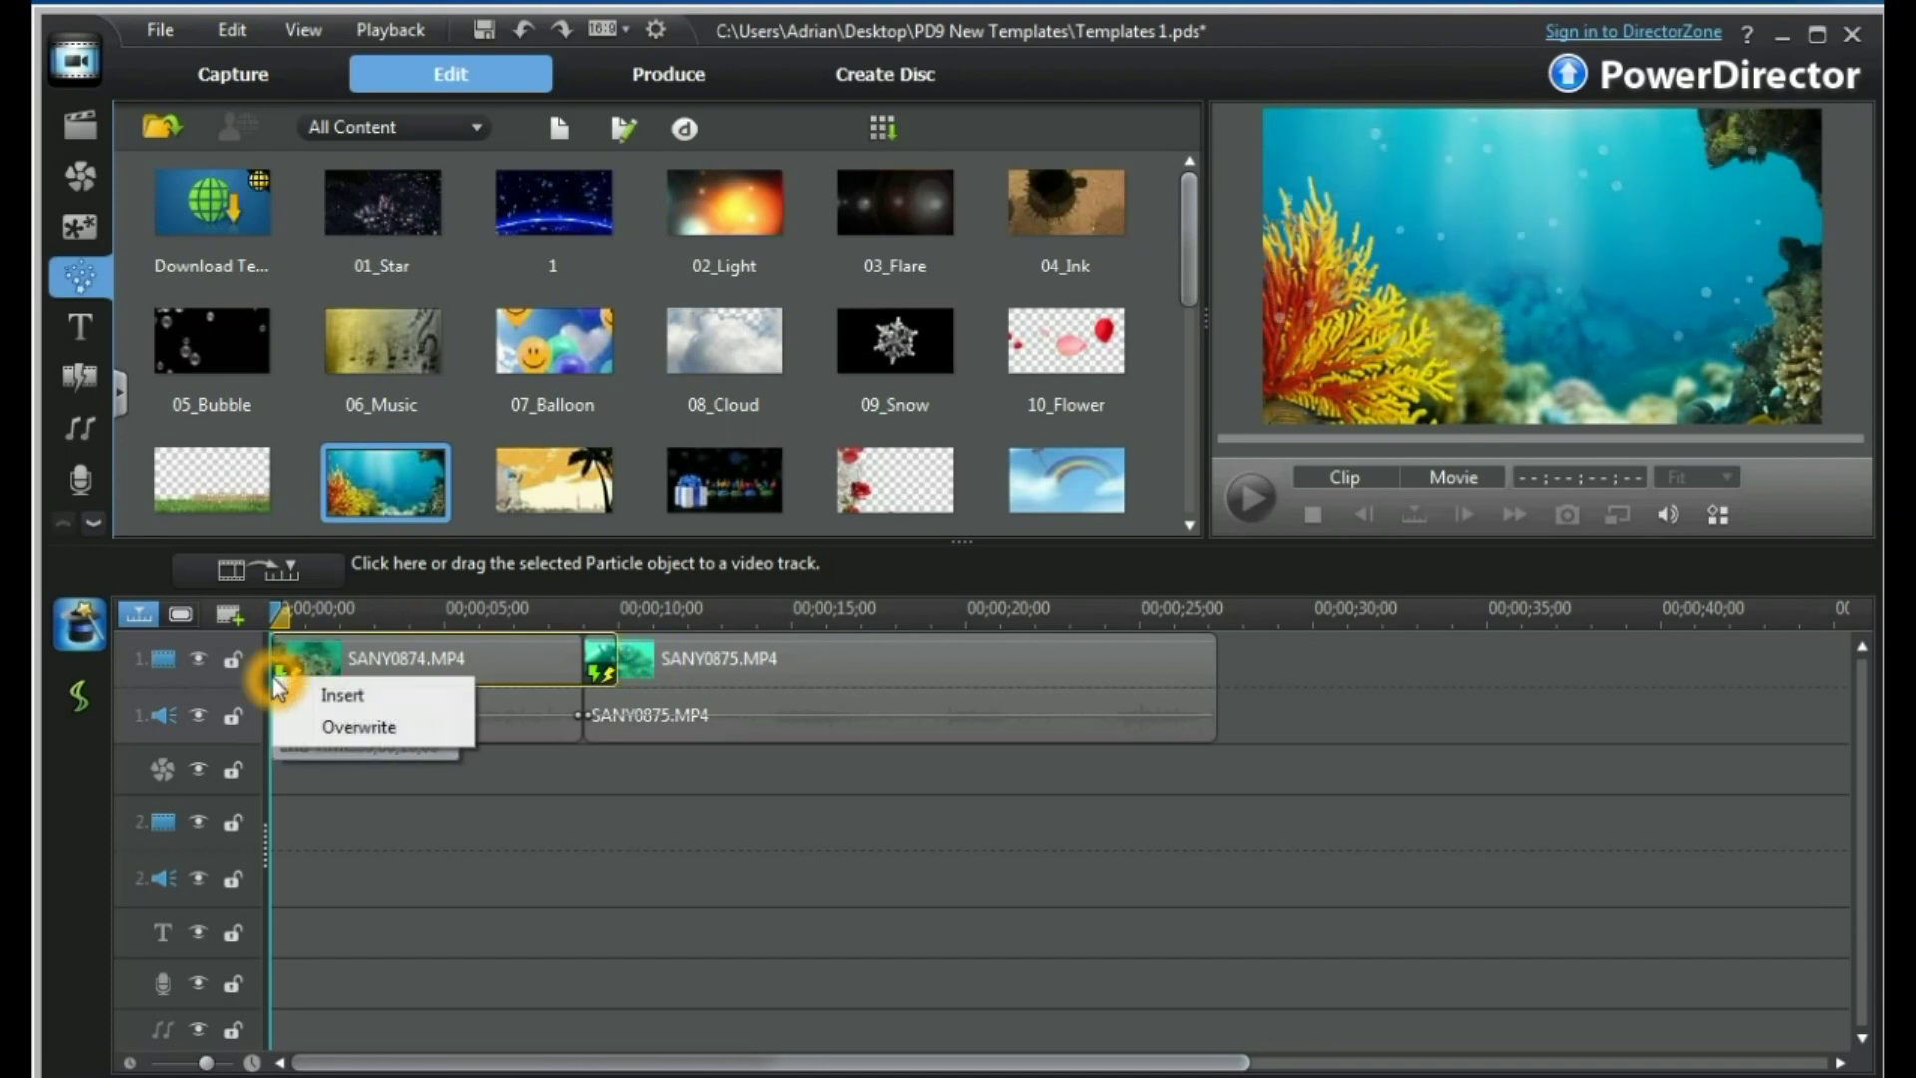
click(351, 698)
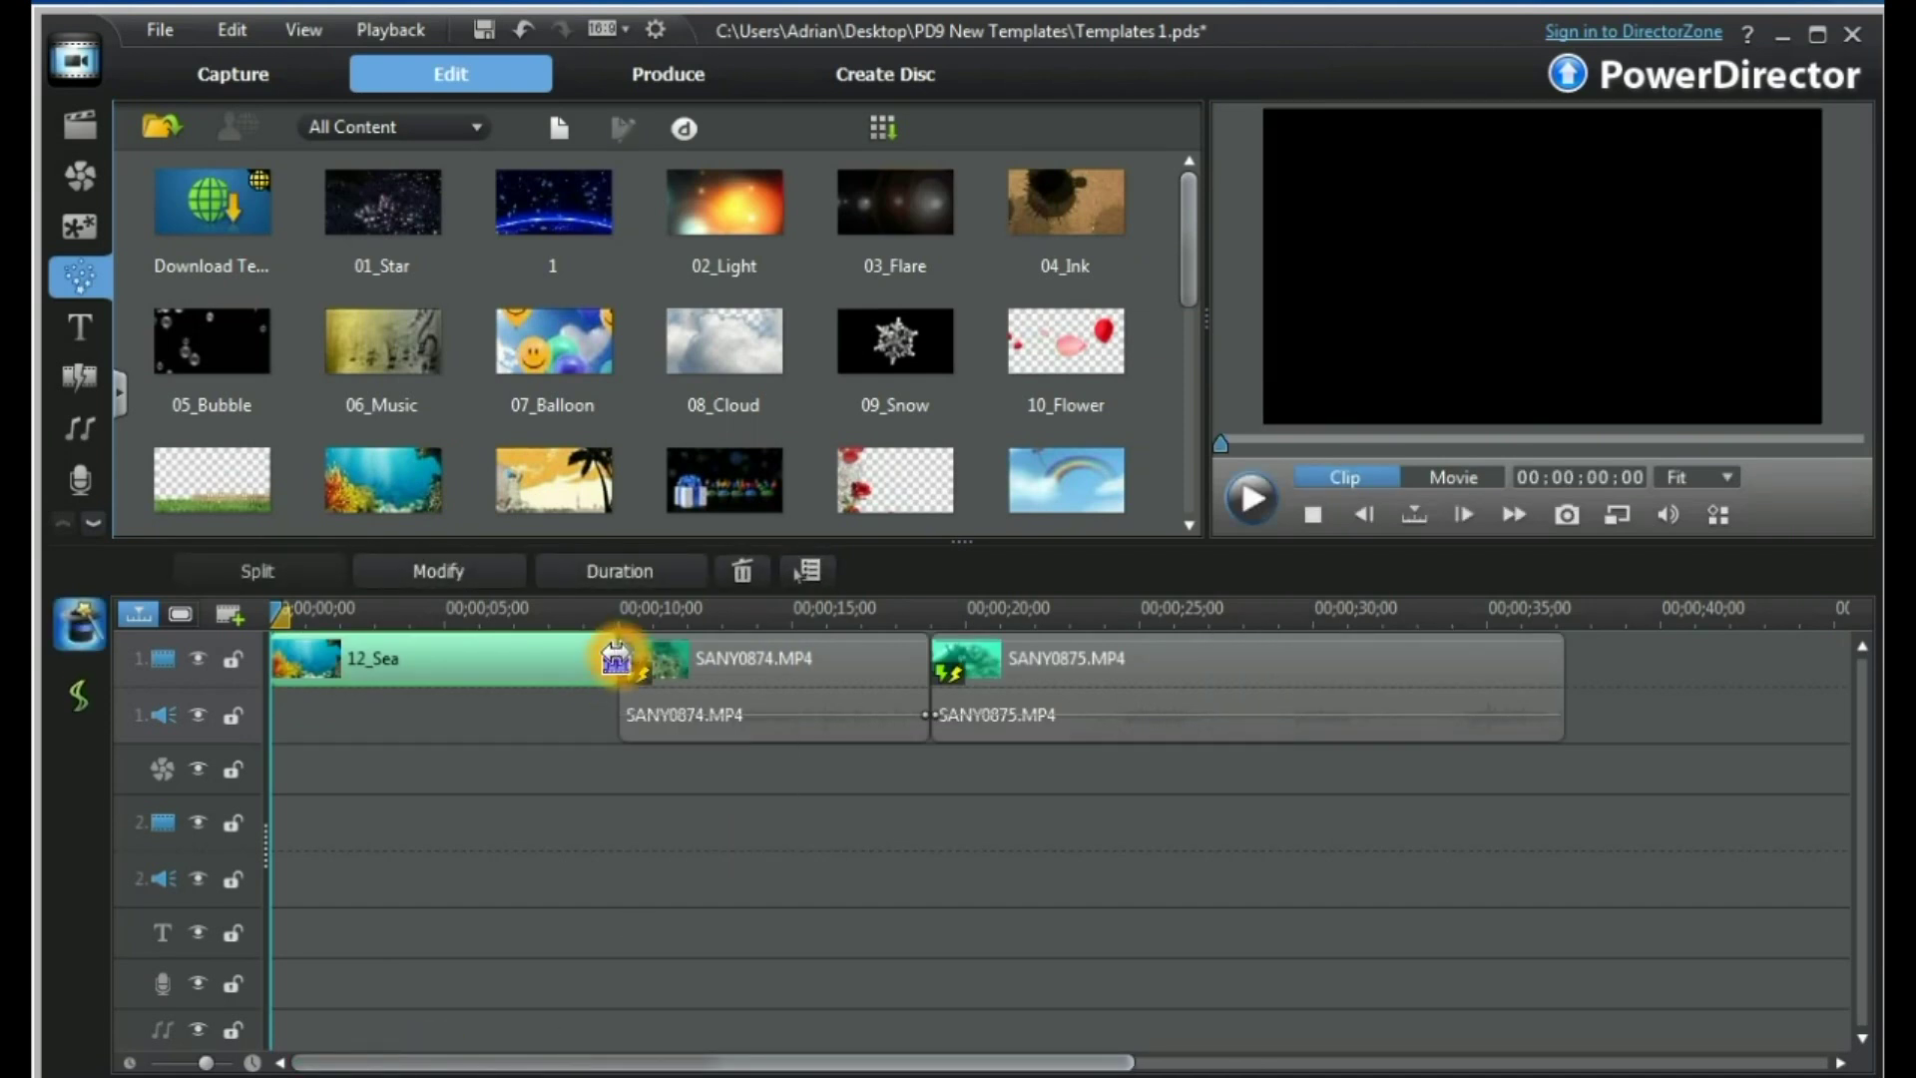
drag(616, 658, 481, 659)
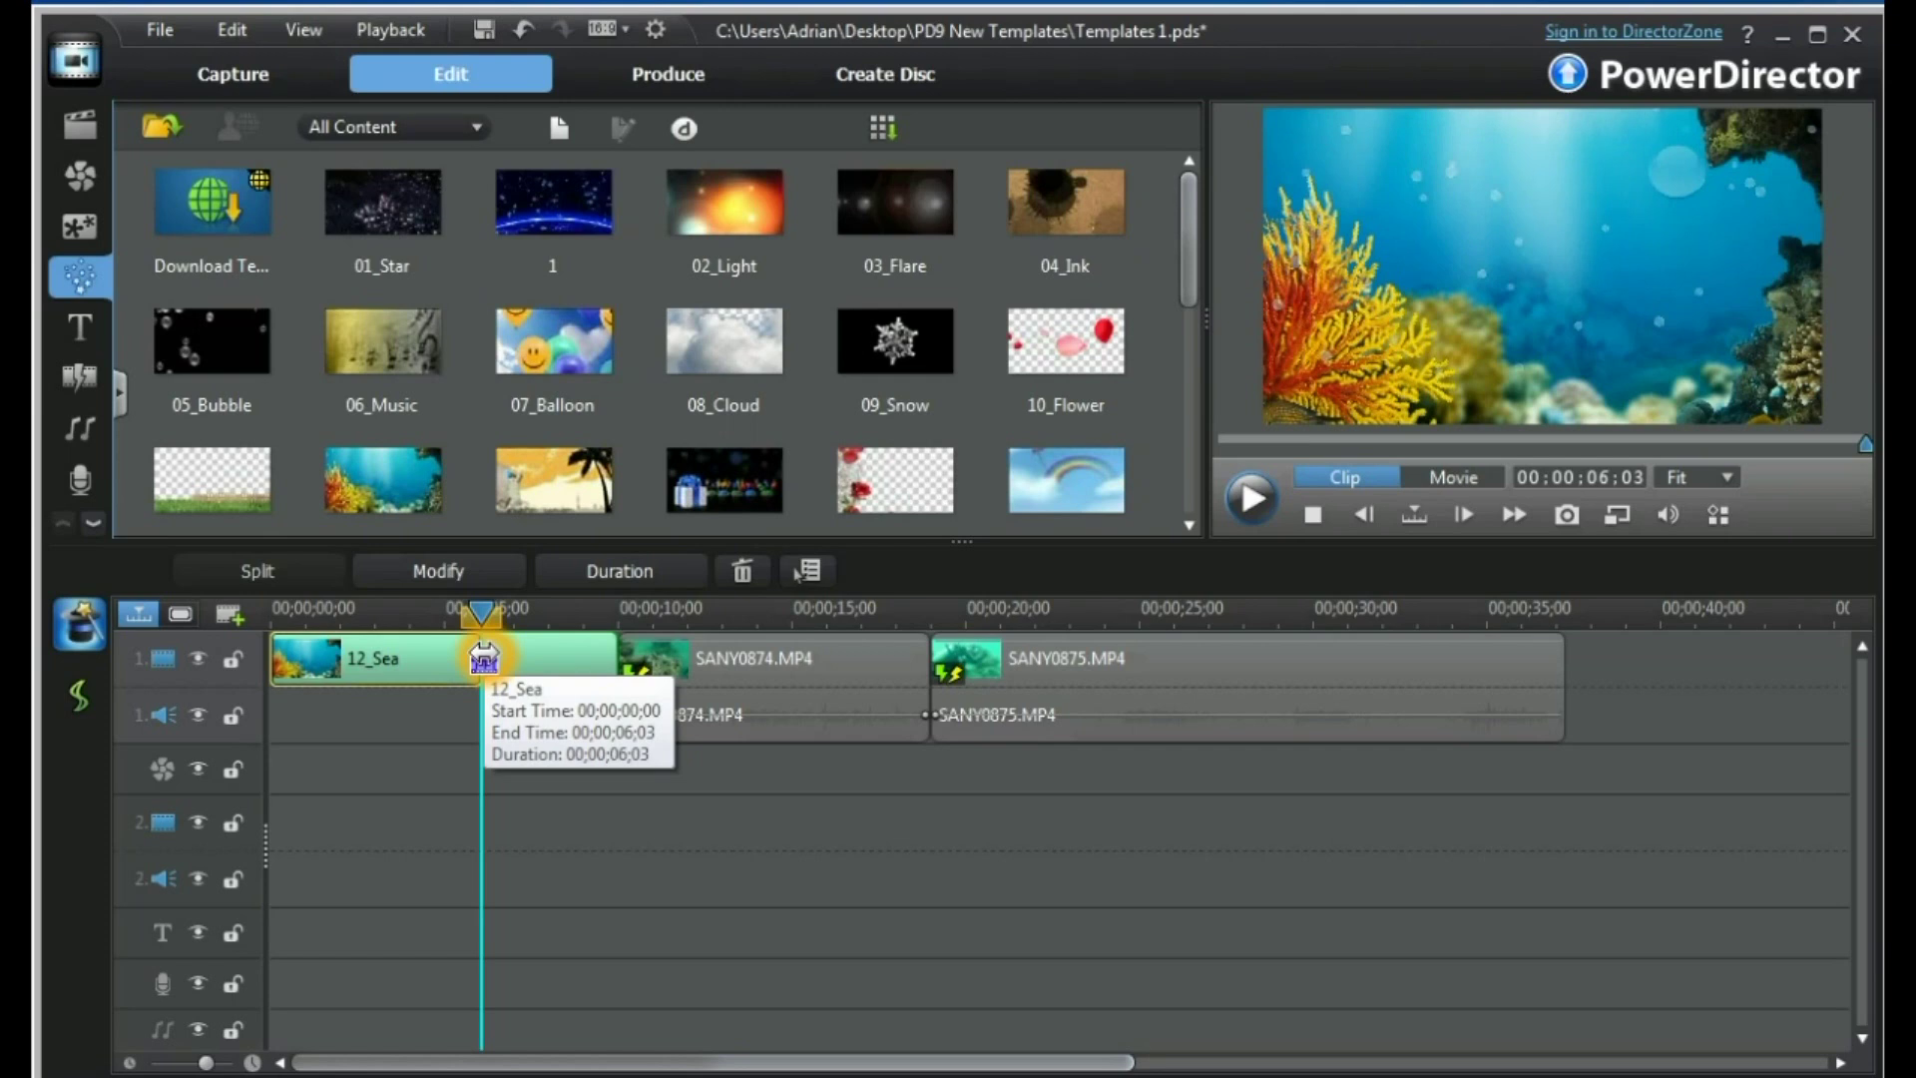
drag(483, 659, 482, 659)
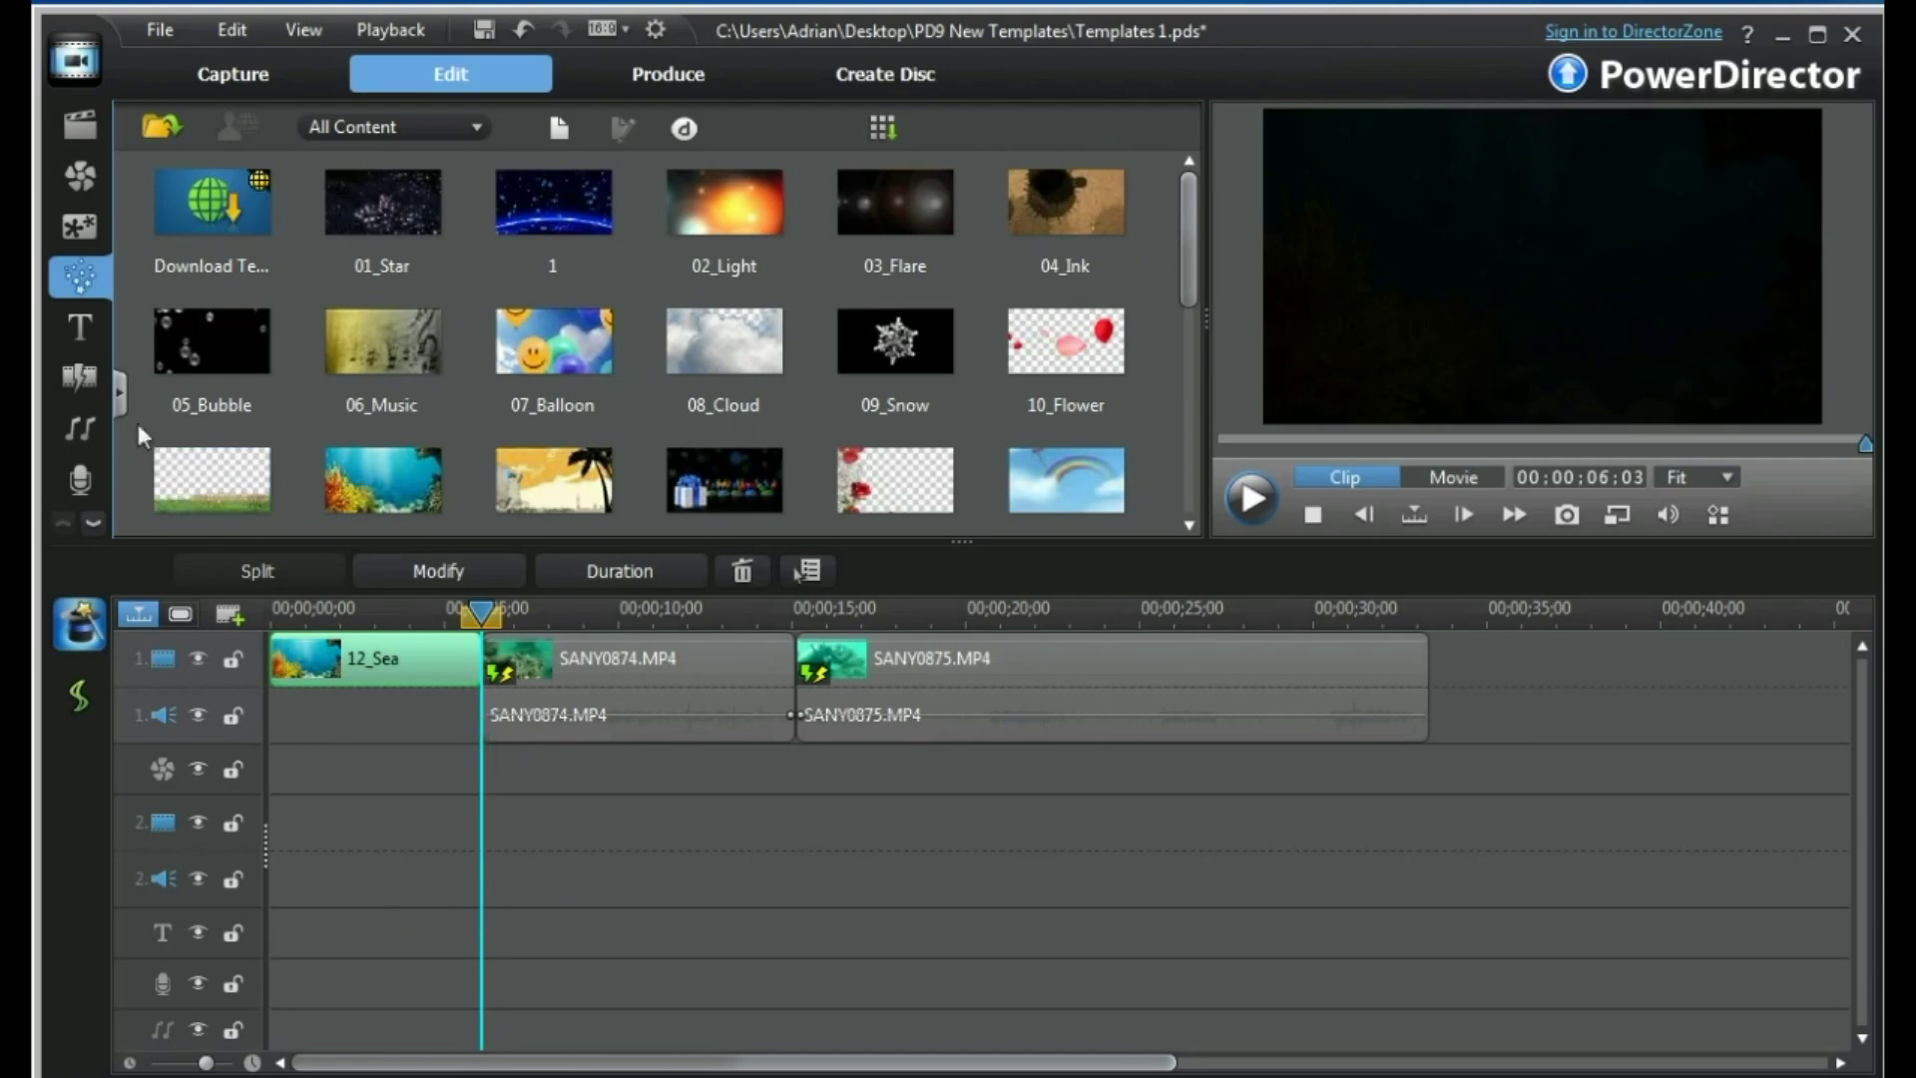
Insert the Under the Sea 01 title right after the 12_Sea clip.
click(84, 335)
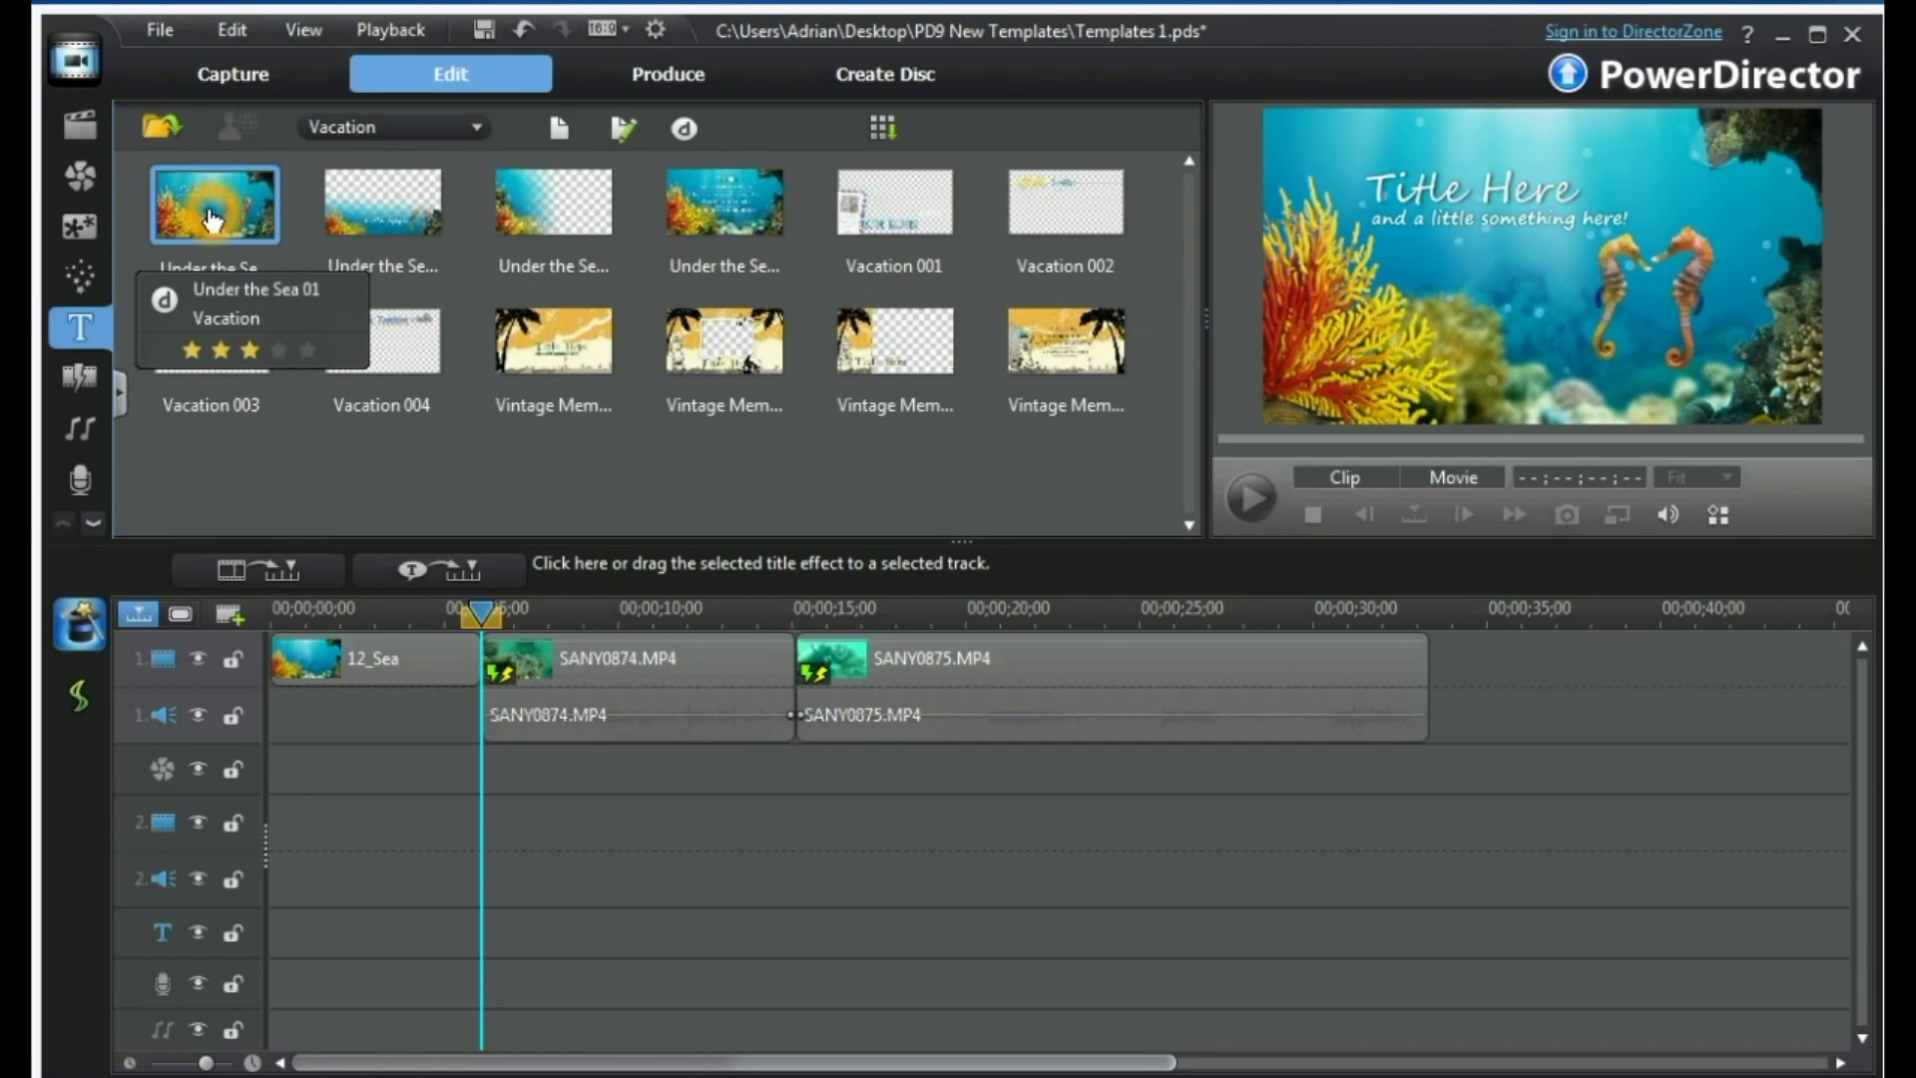
drag(213, 221, 486, 708)
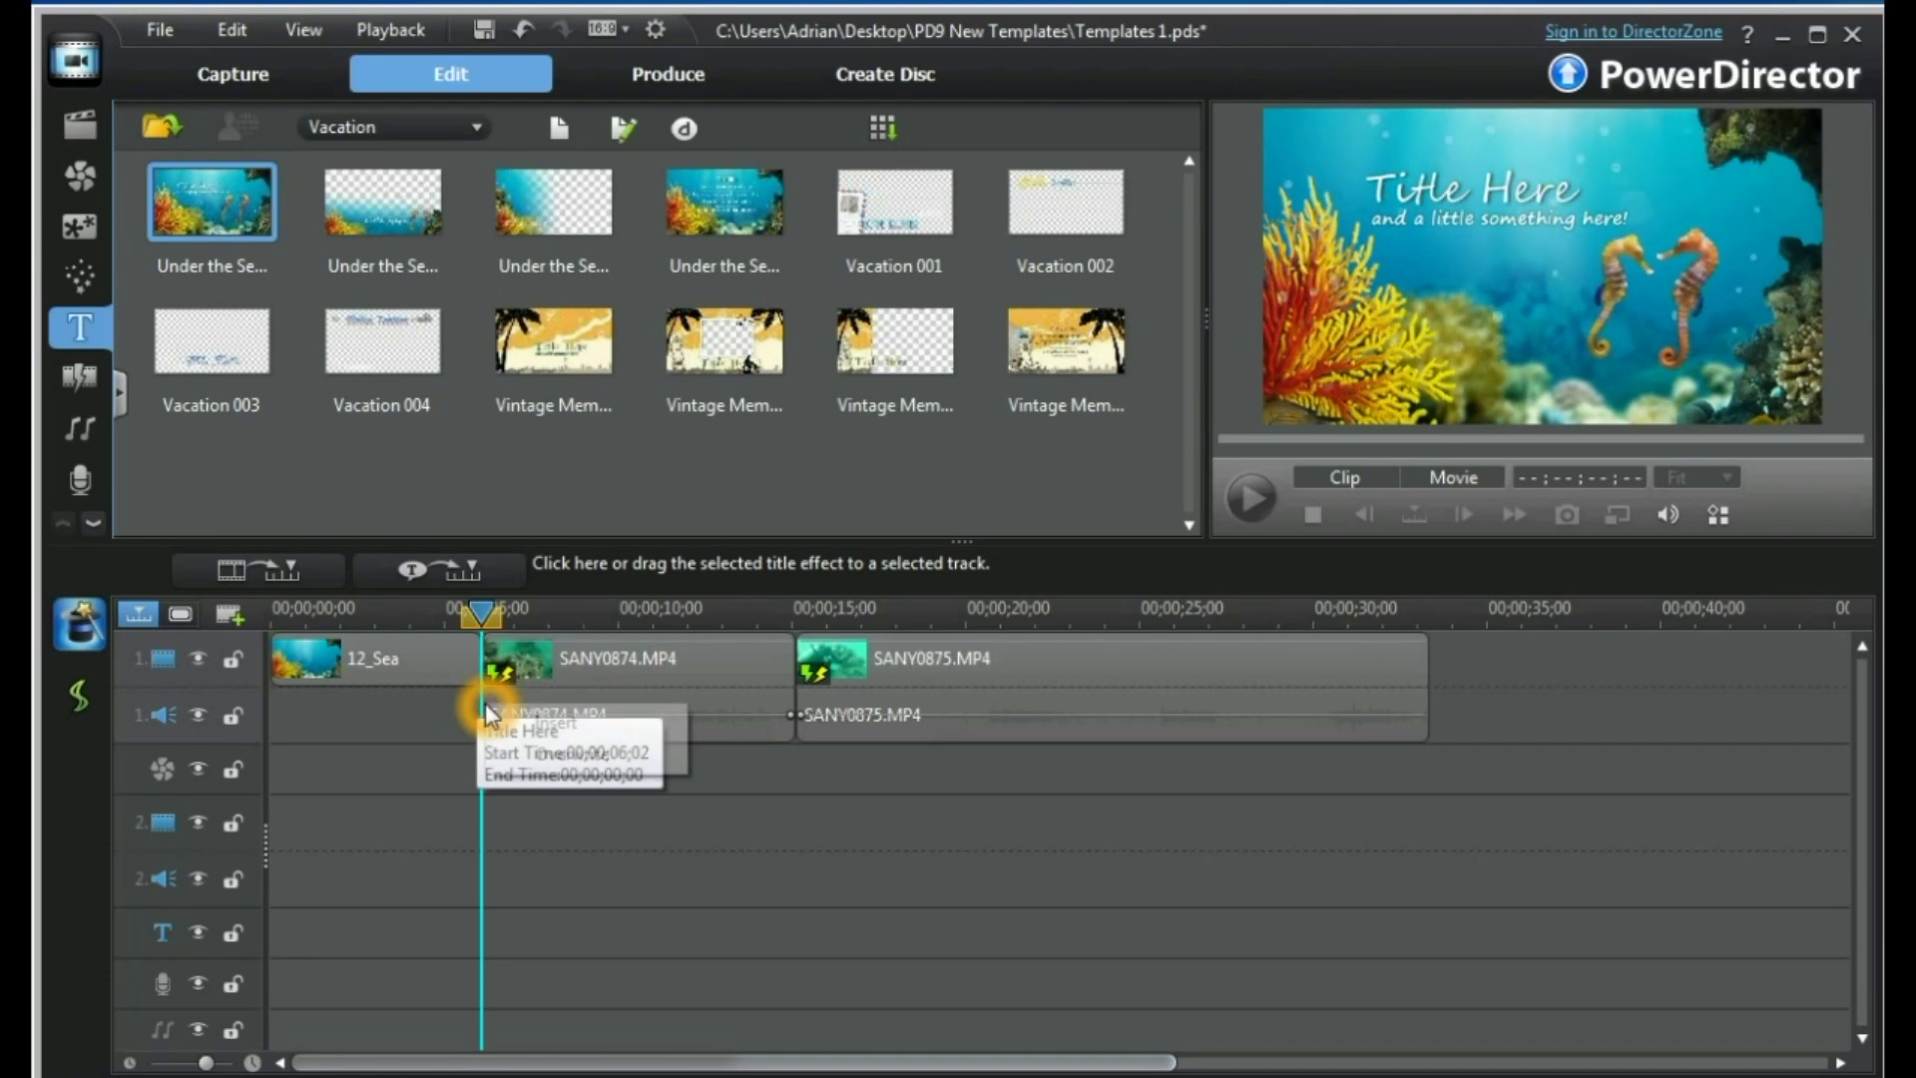
click(573, 720)
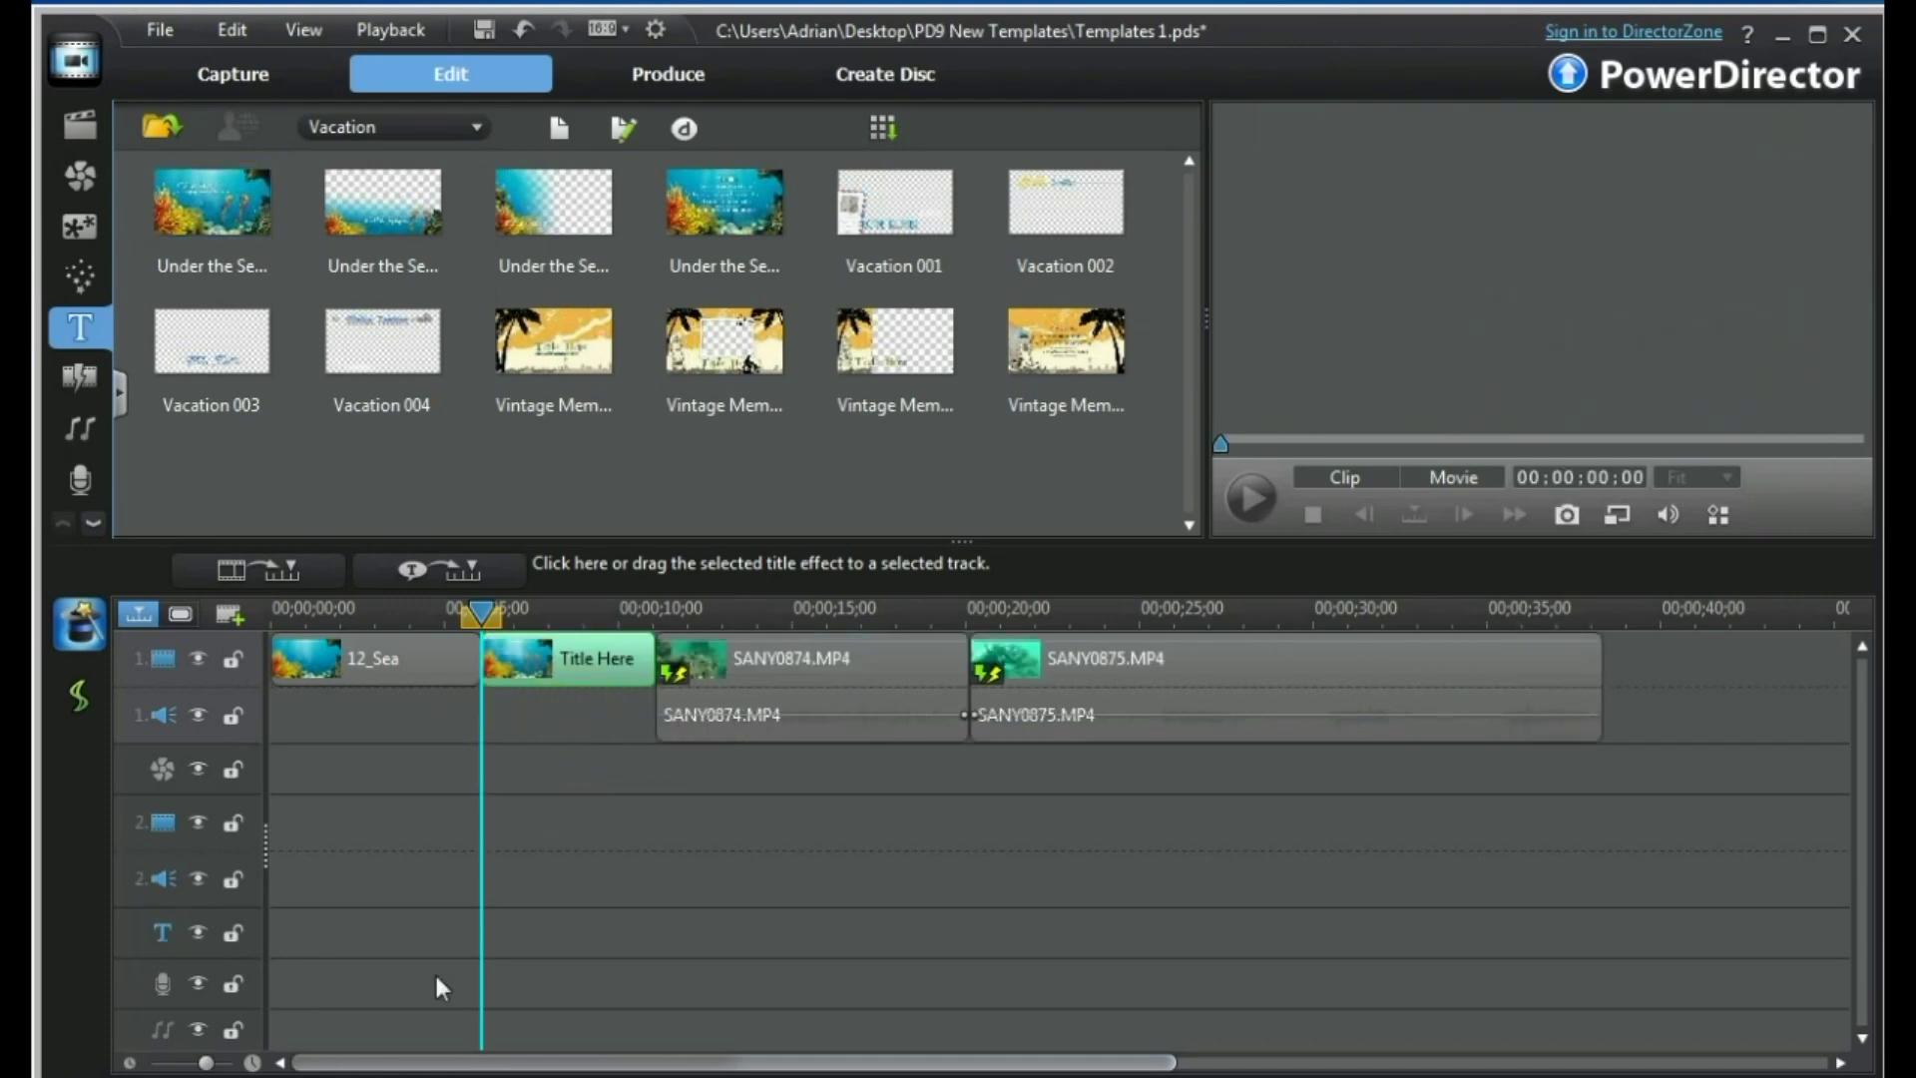
click(446, 1020)
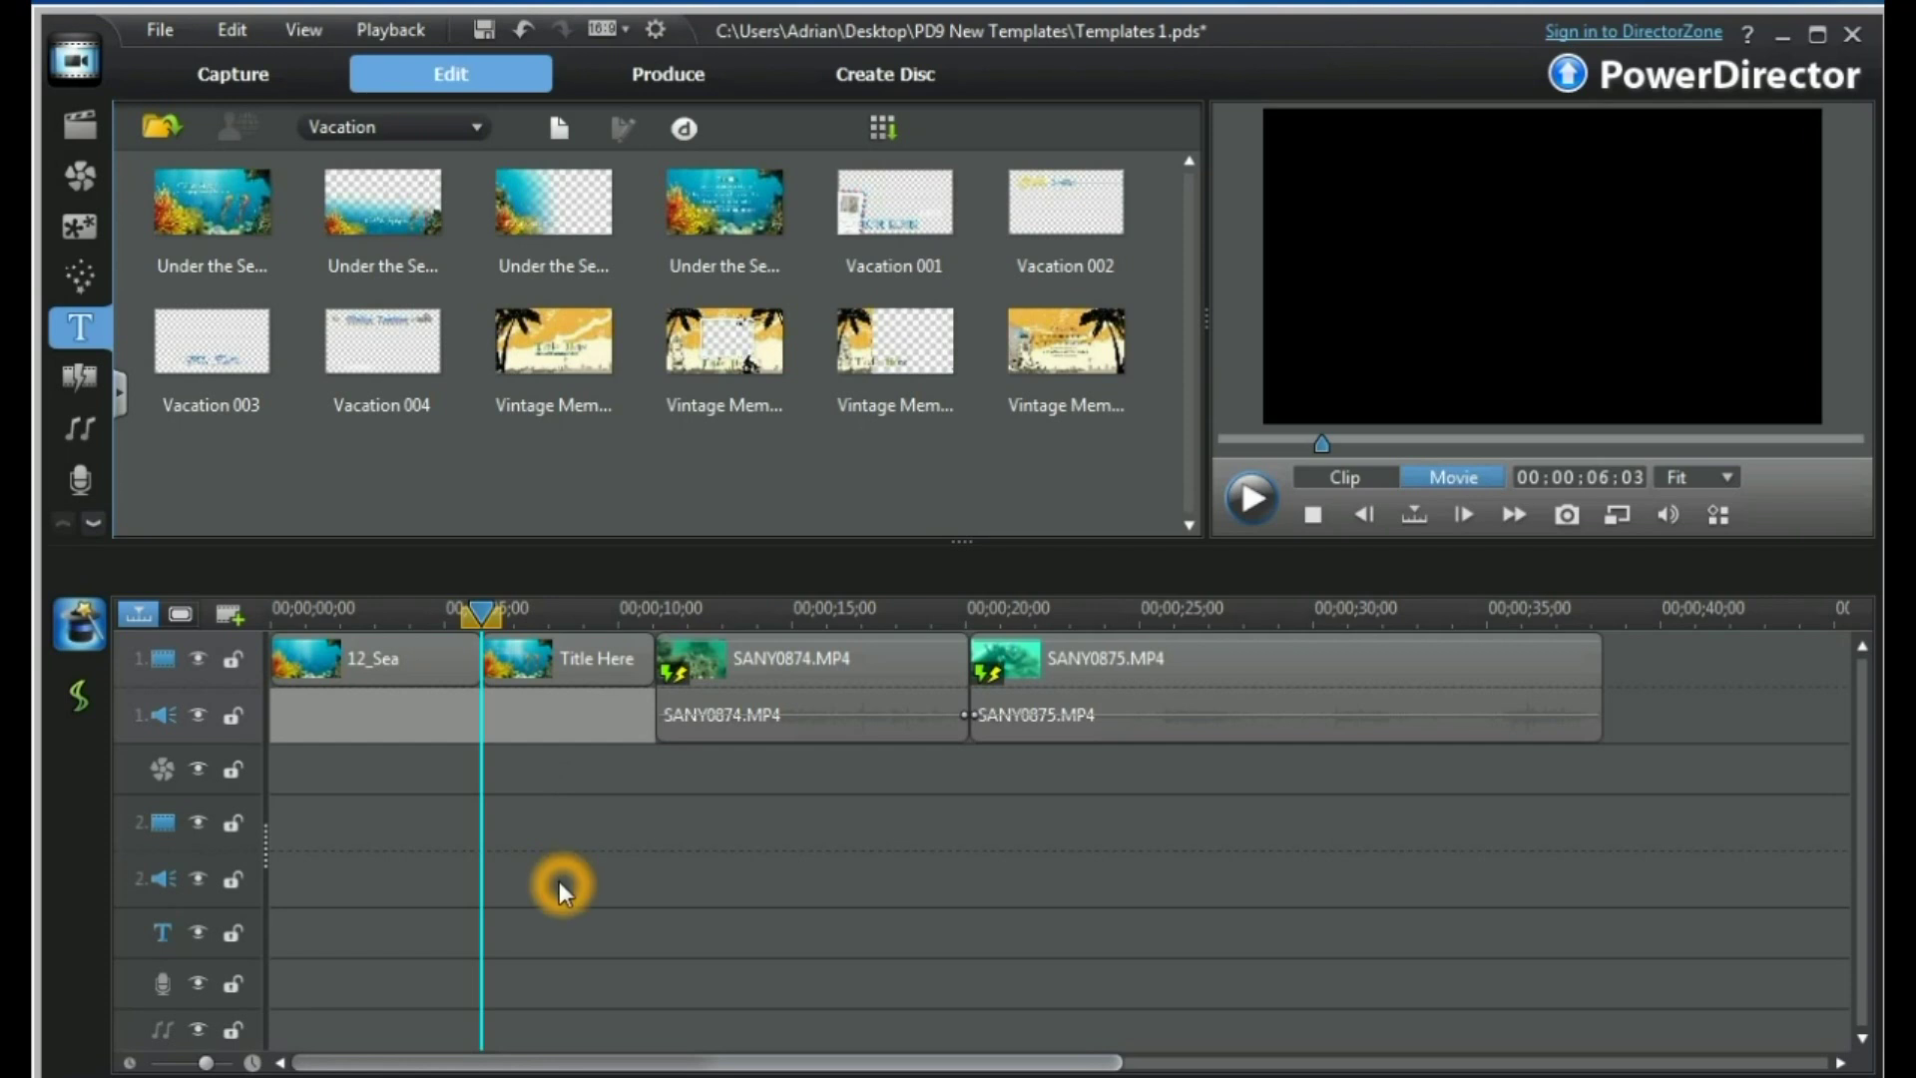
Change the intro title's main line to 'Safaga, Egypt'.
click(575, 661)
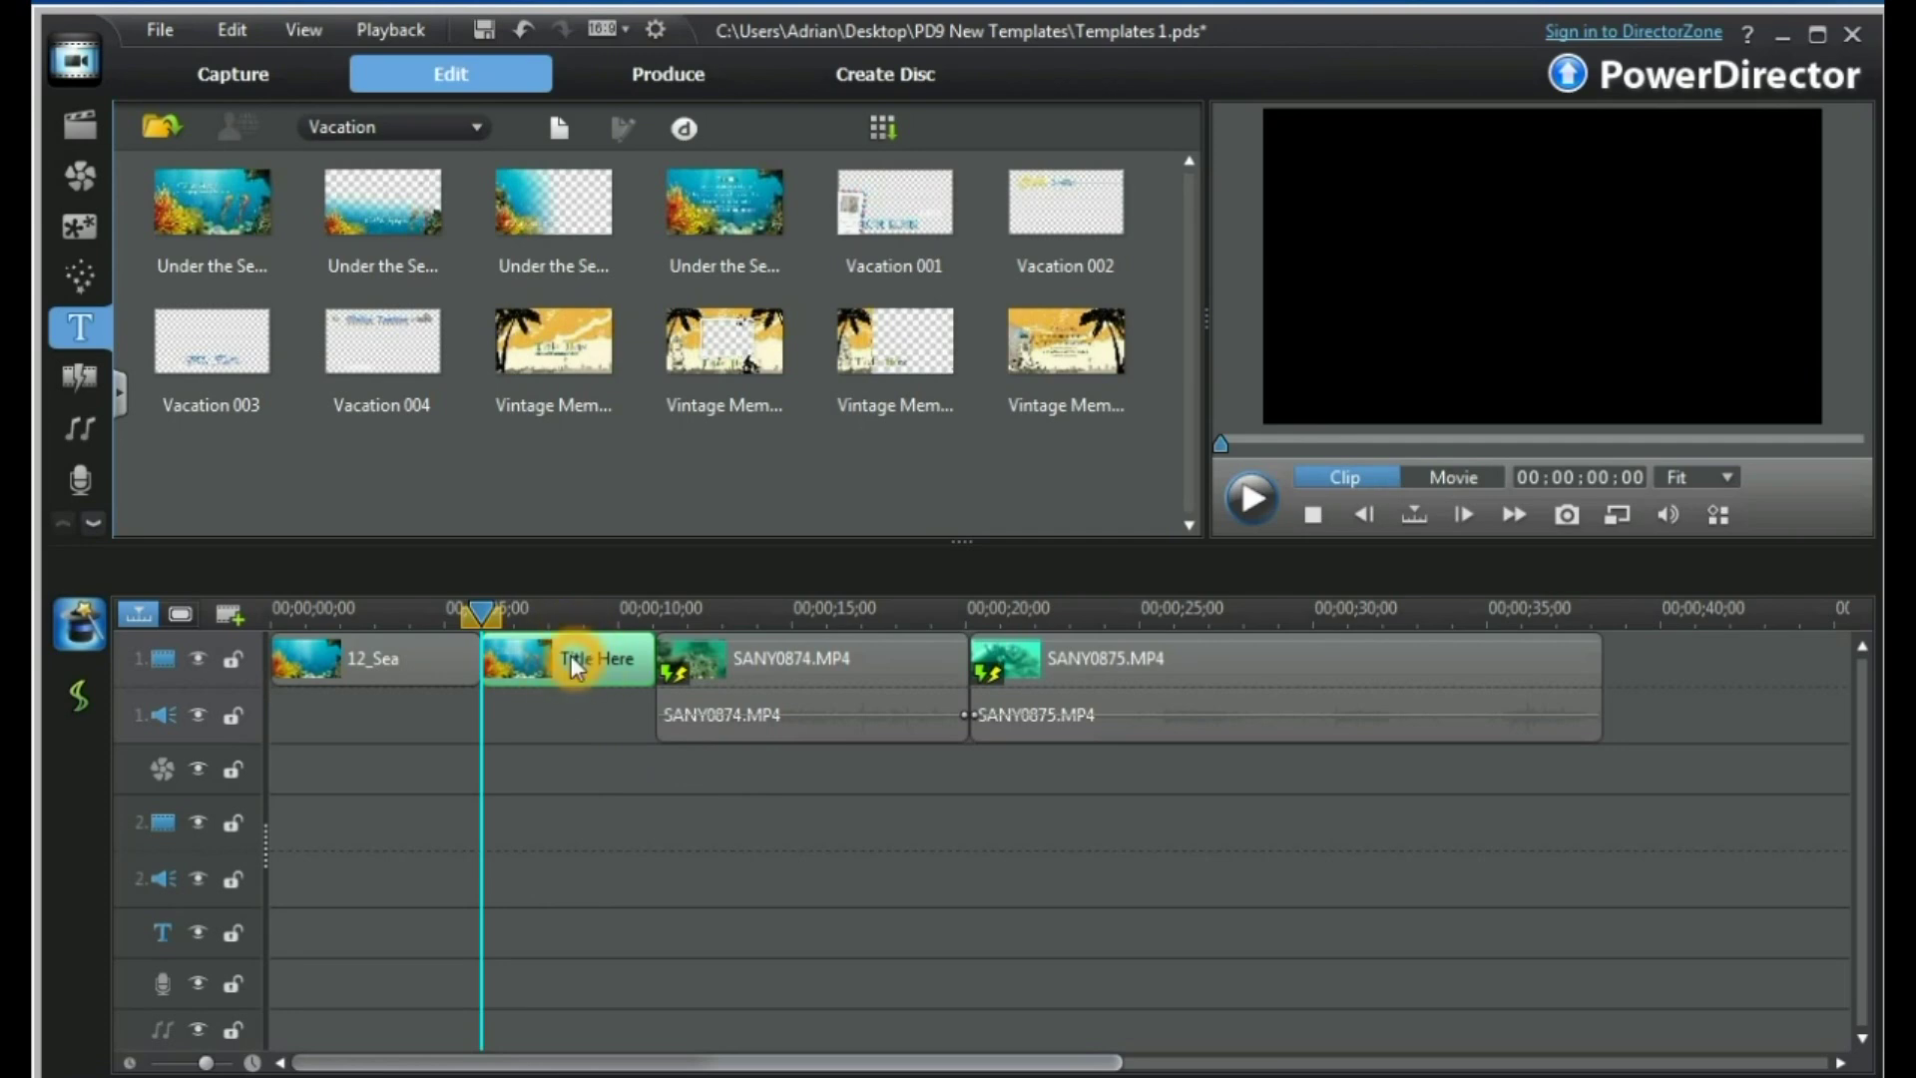
double_click(575, 660)
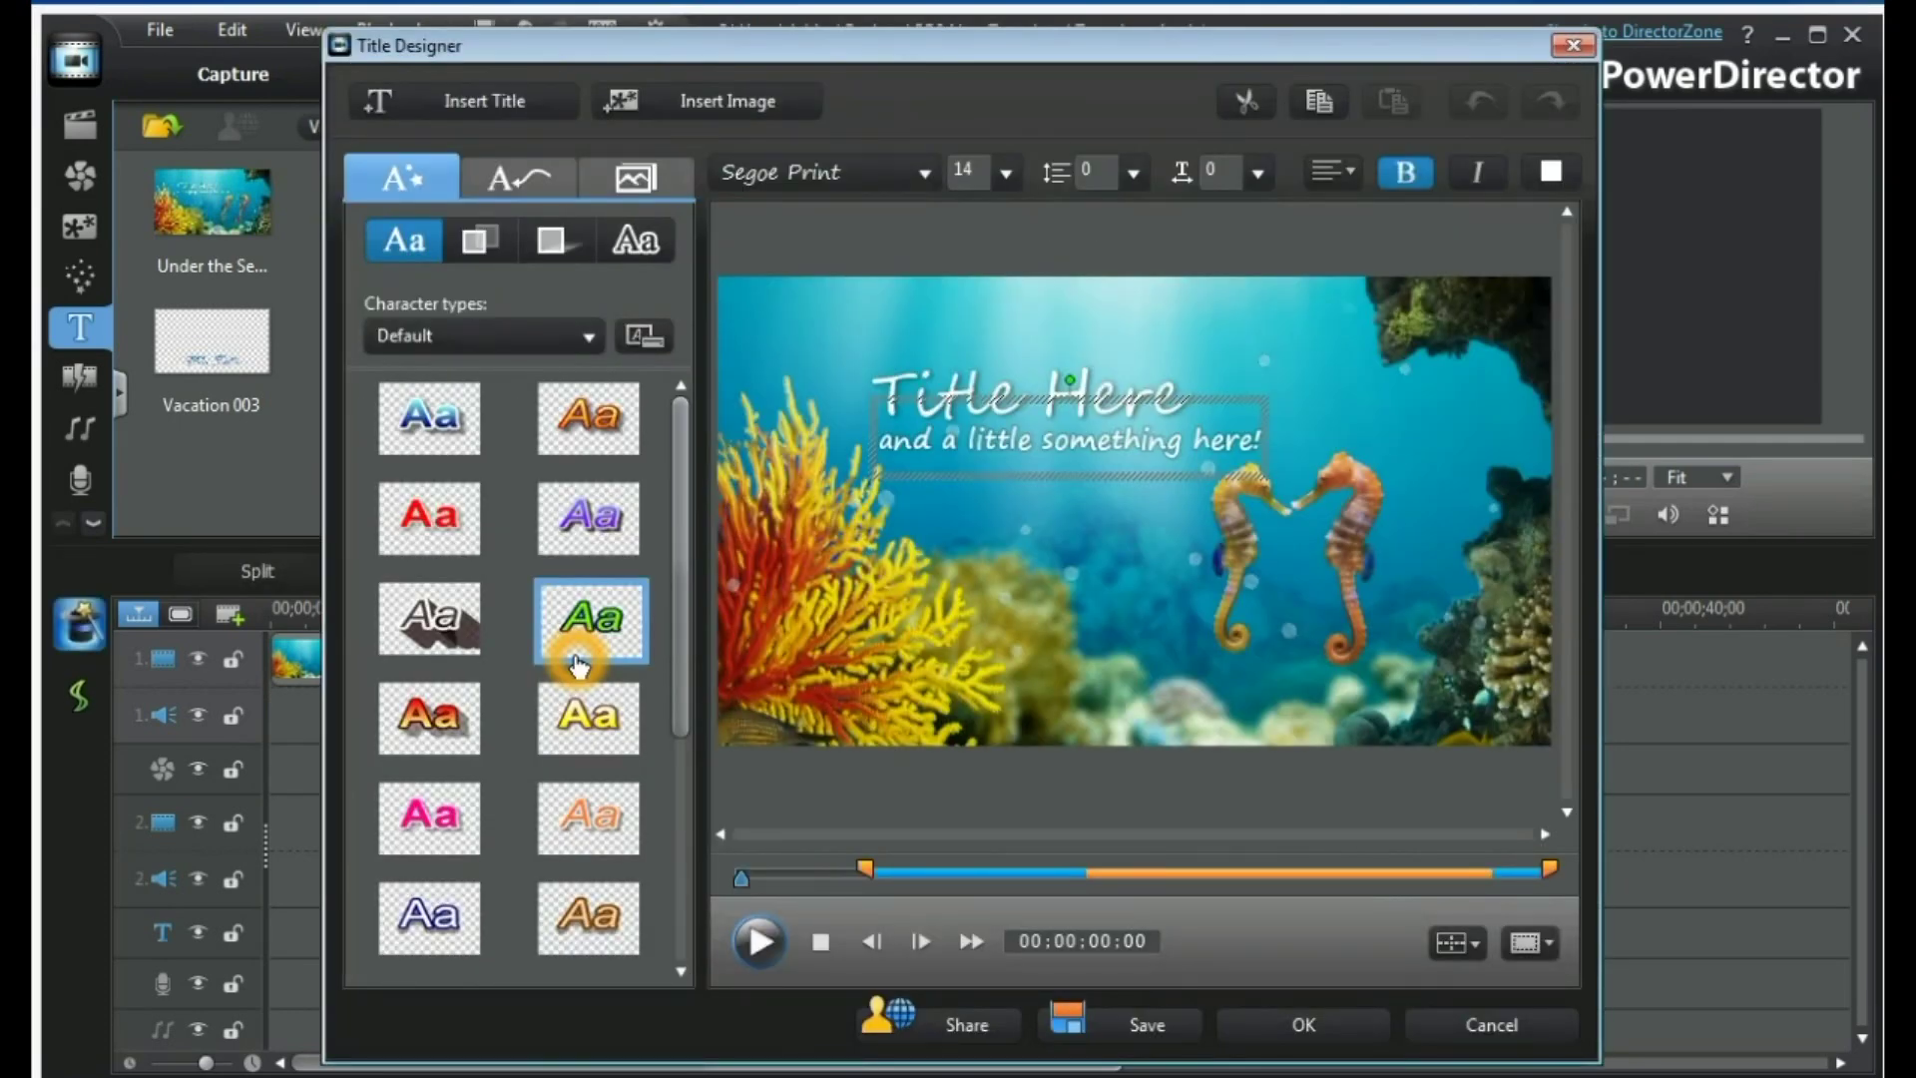
click(935, 404)
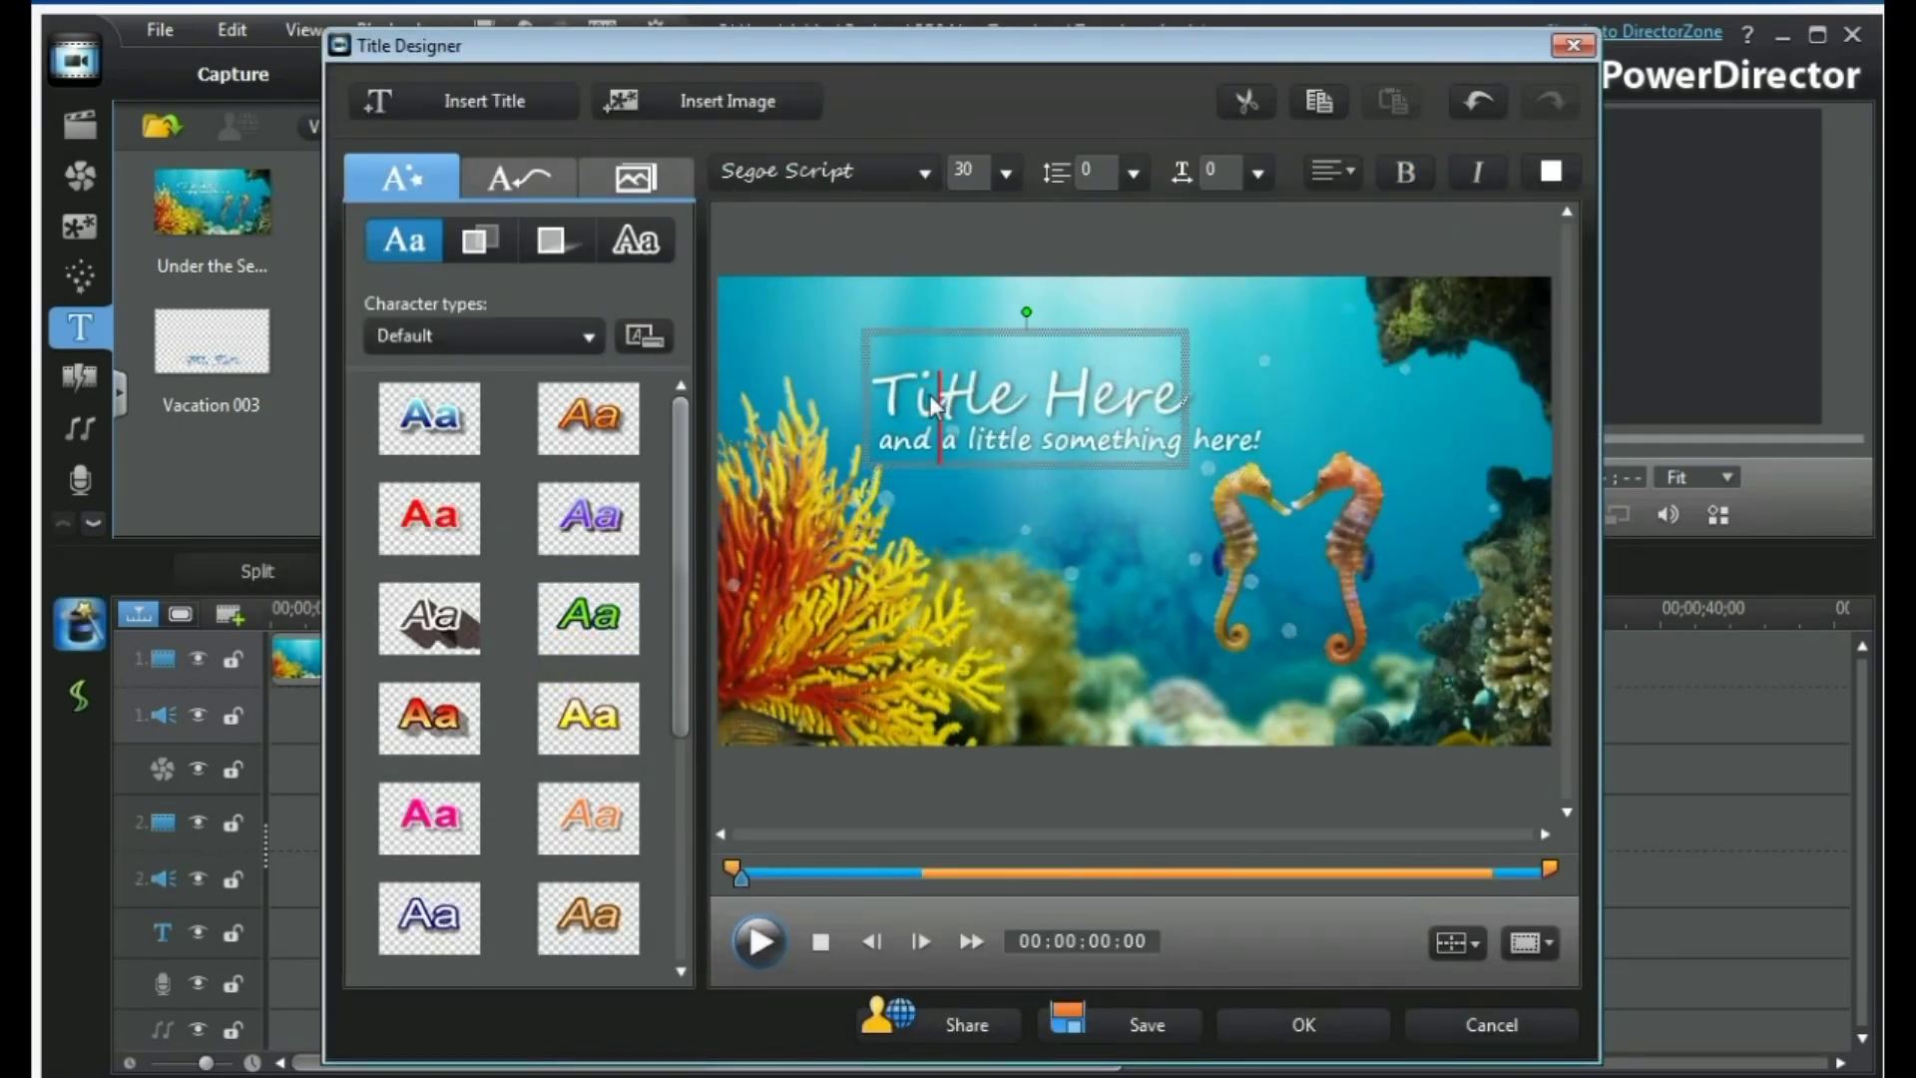
drag(890, 395, 1232, 410)
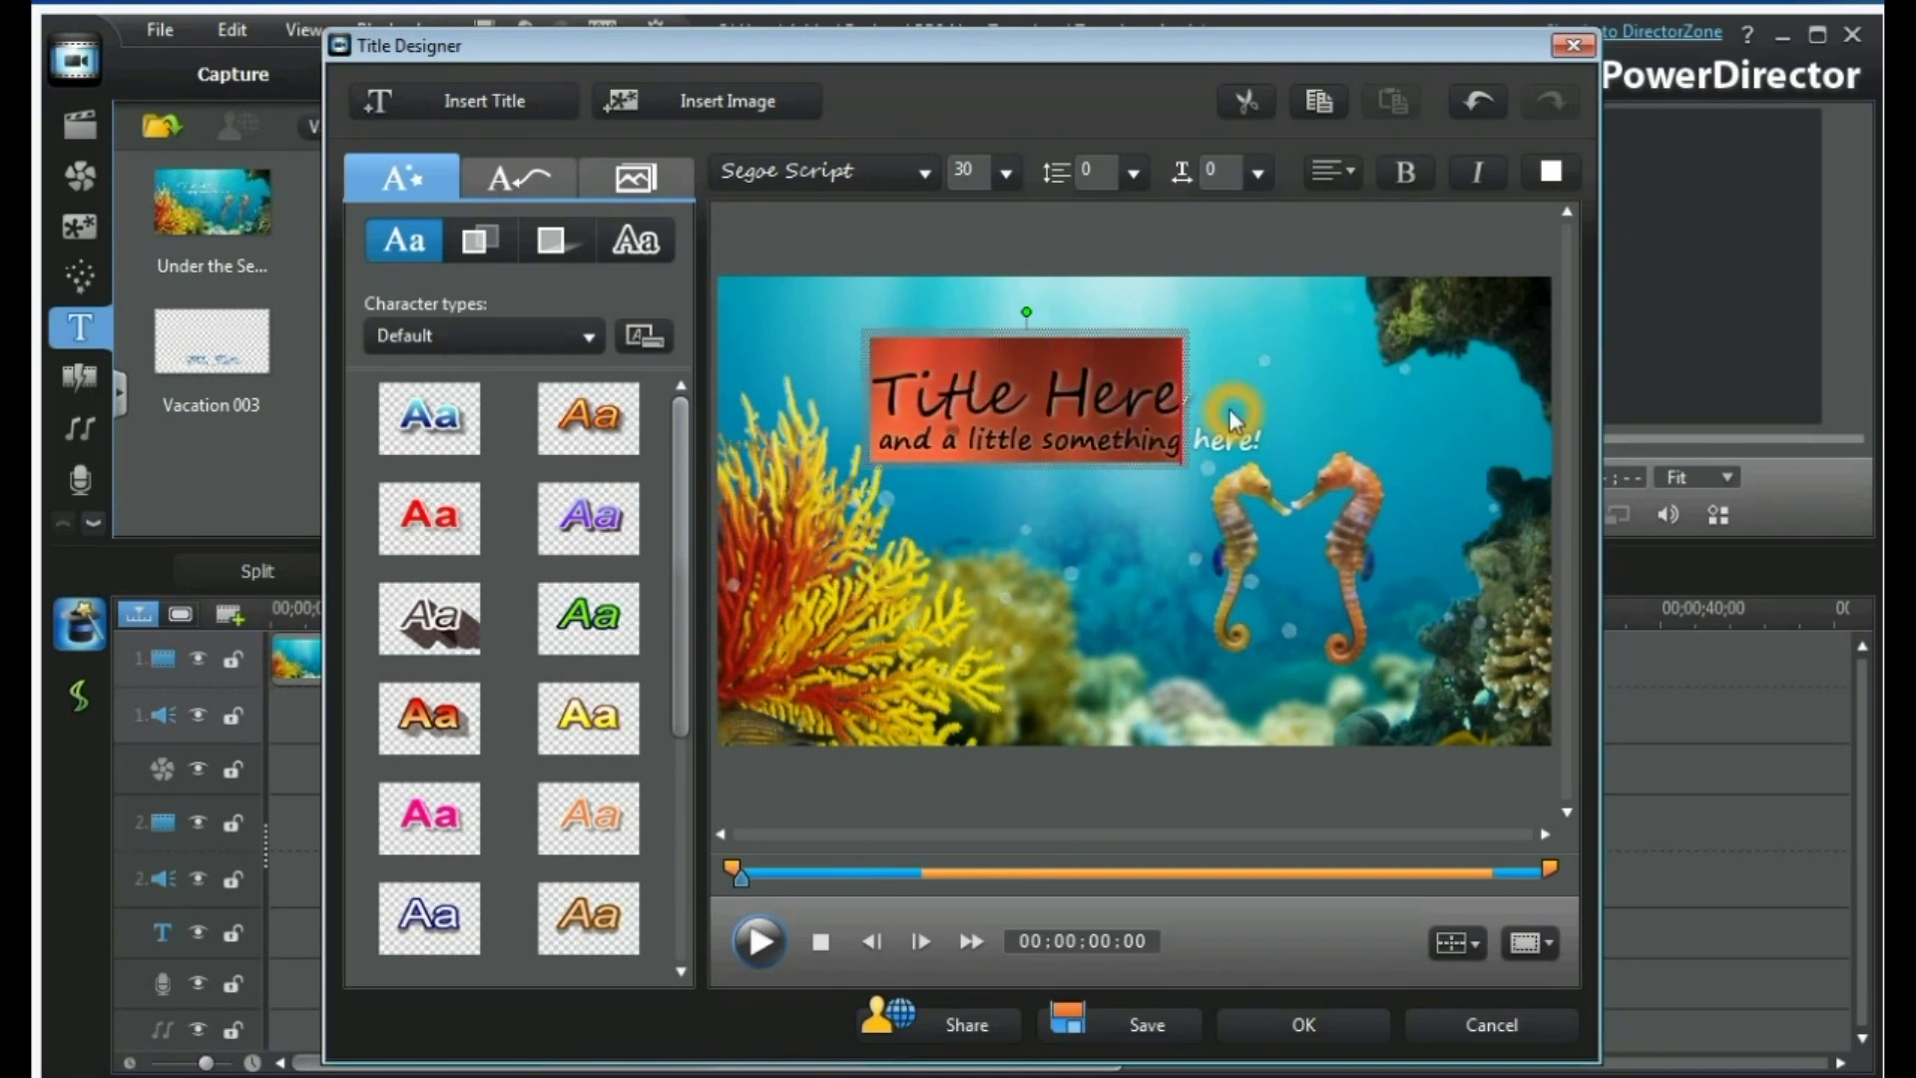
text(Safag)
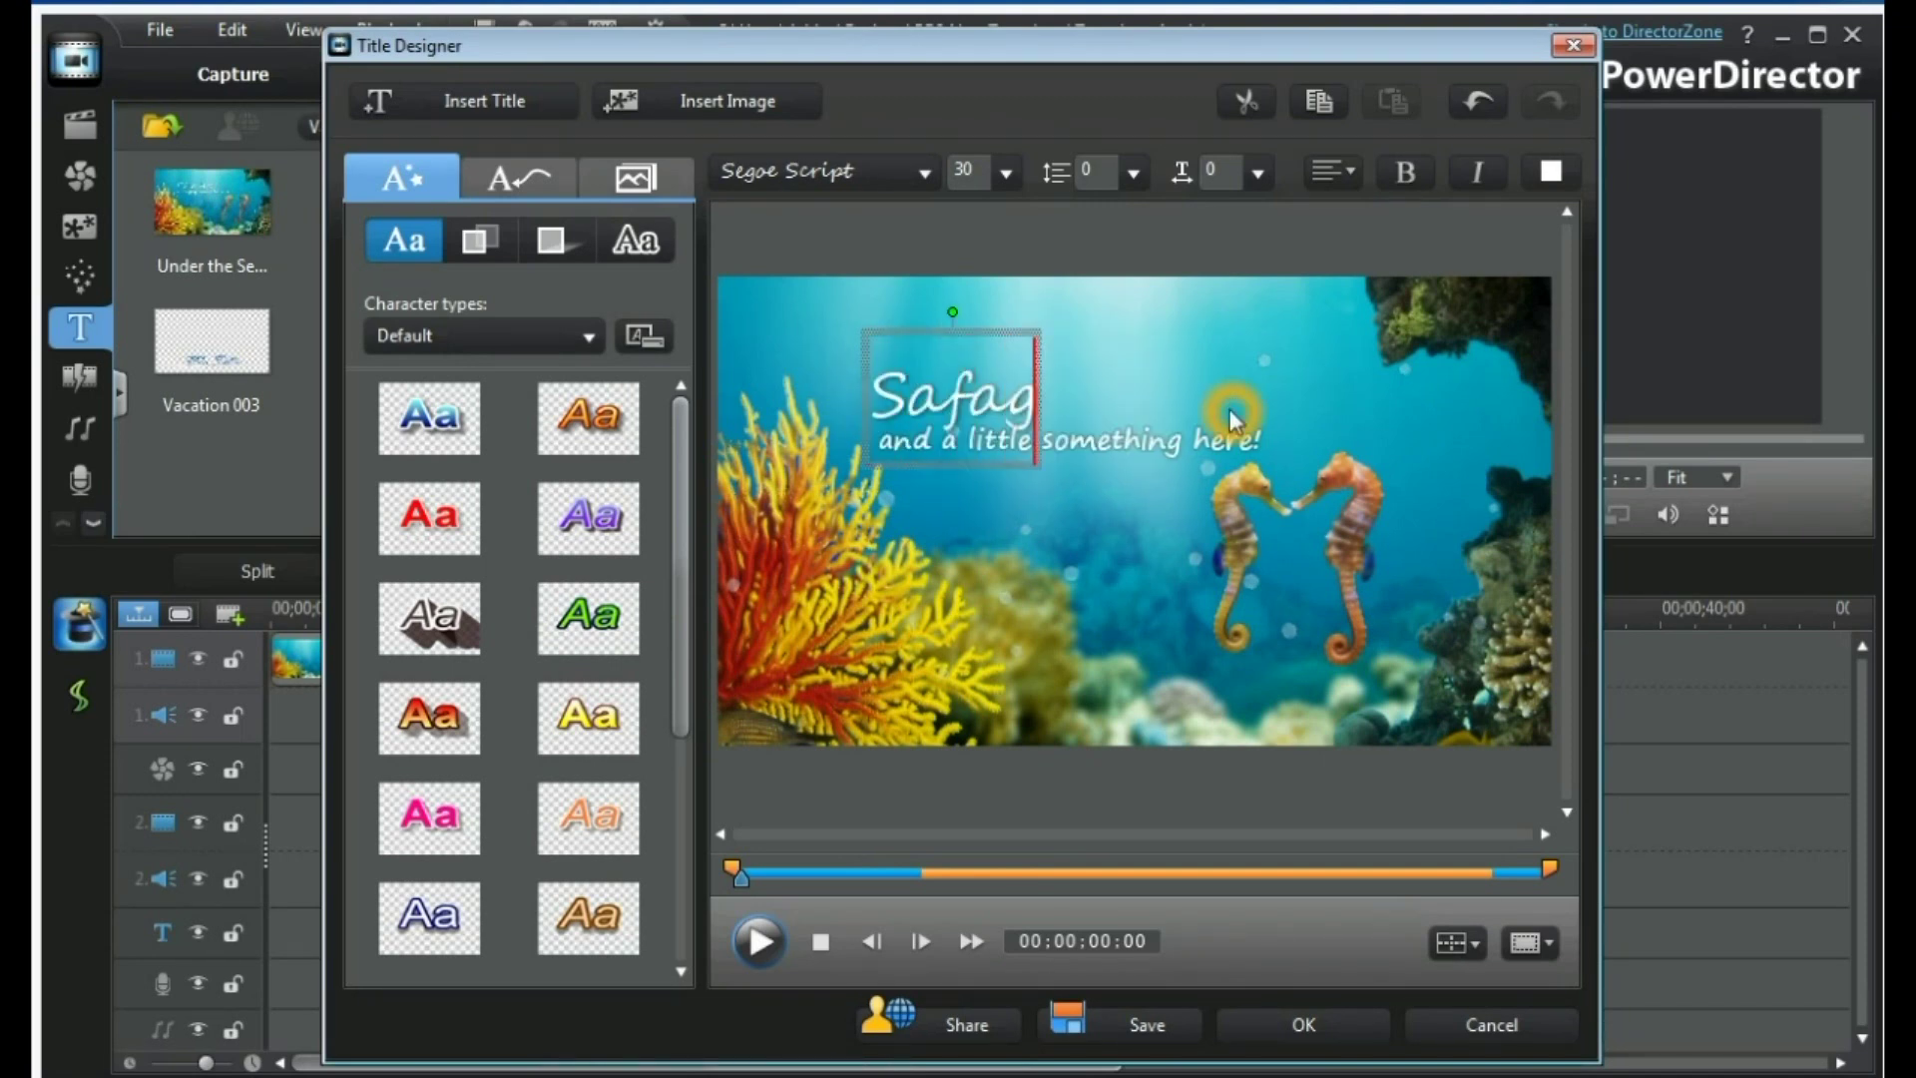
text(a, Egypt)
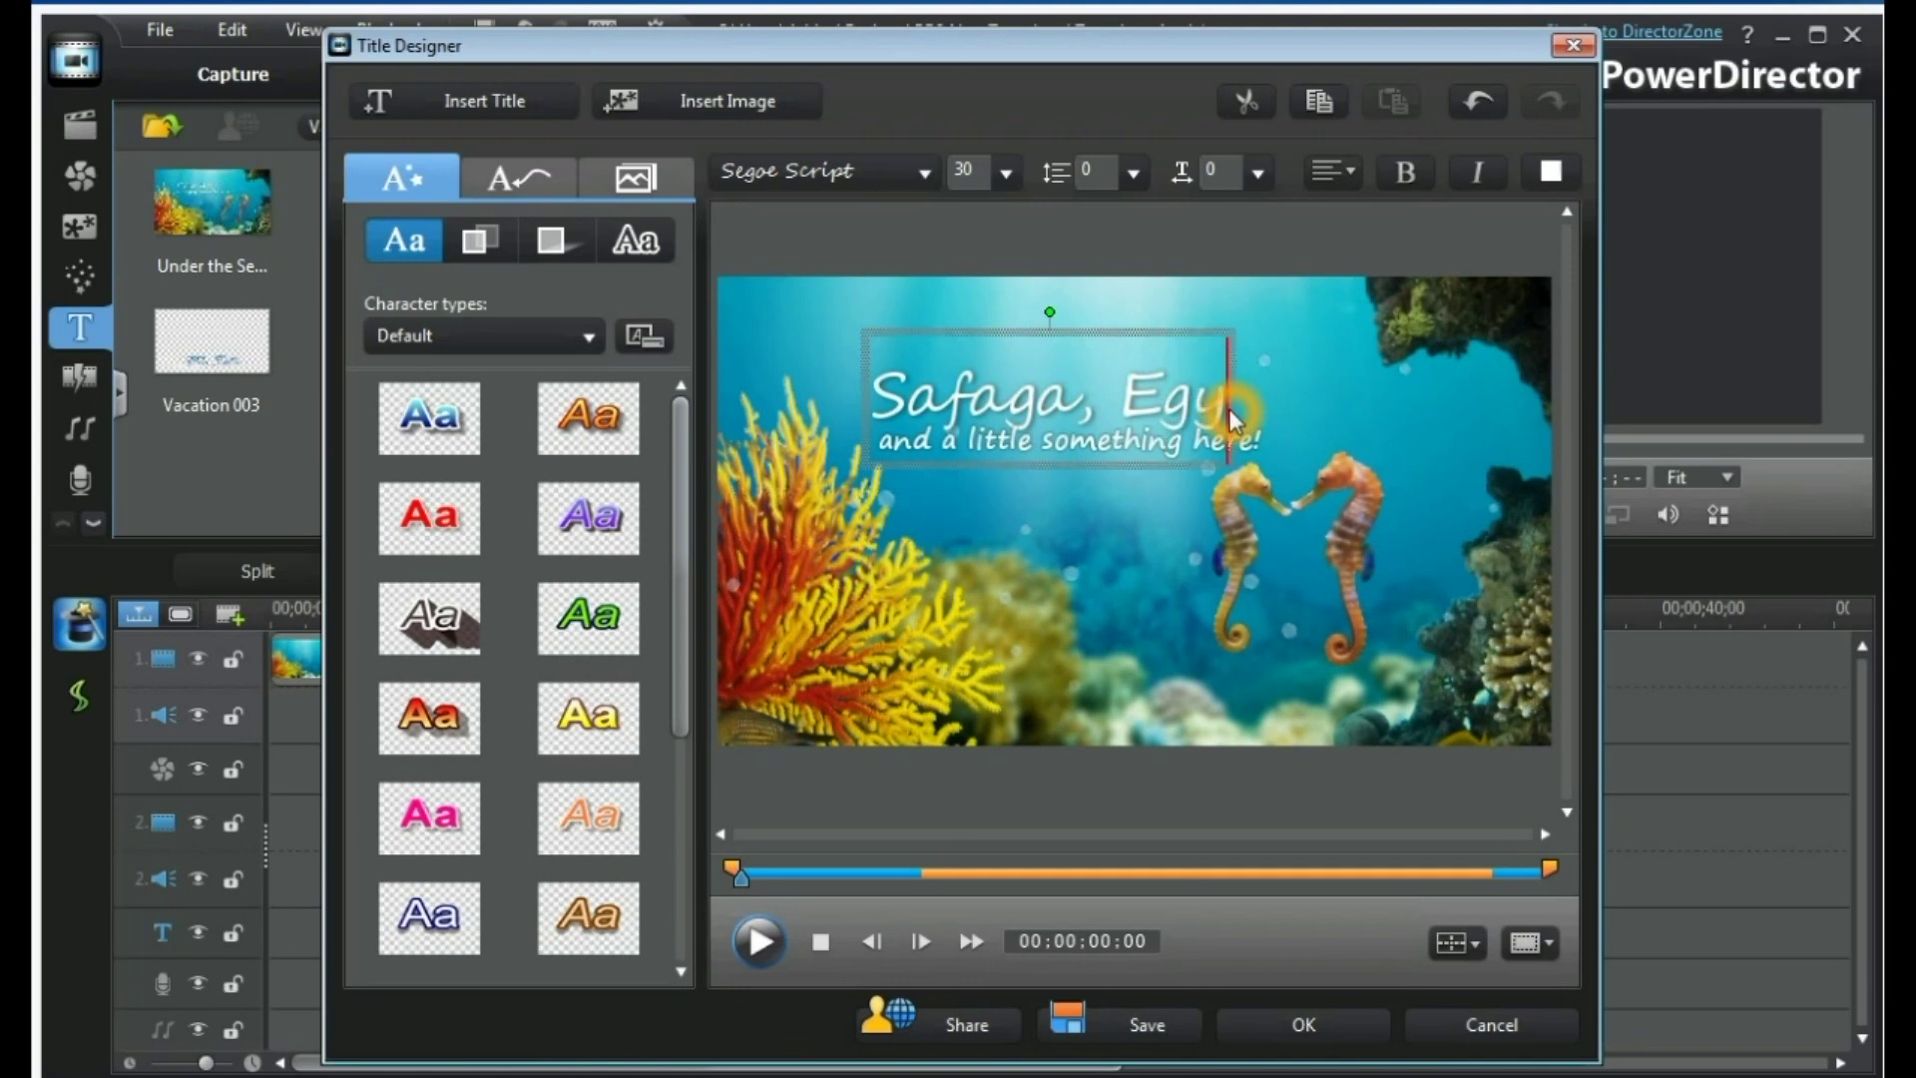
click(1152, 550)
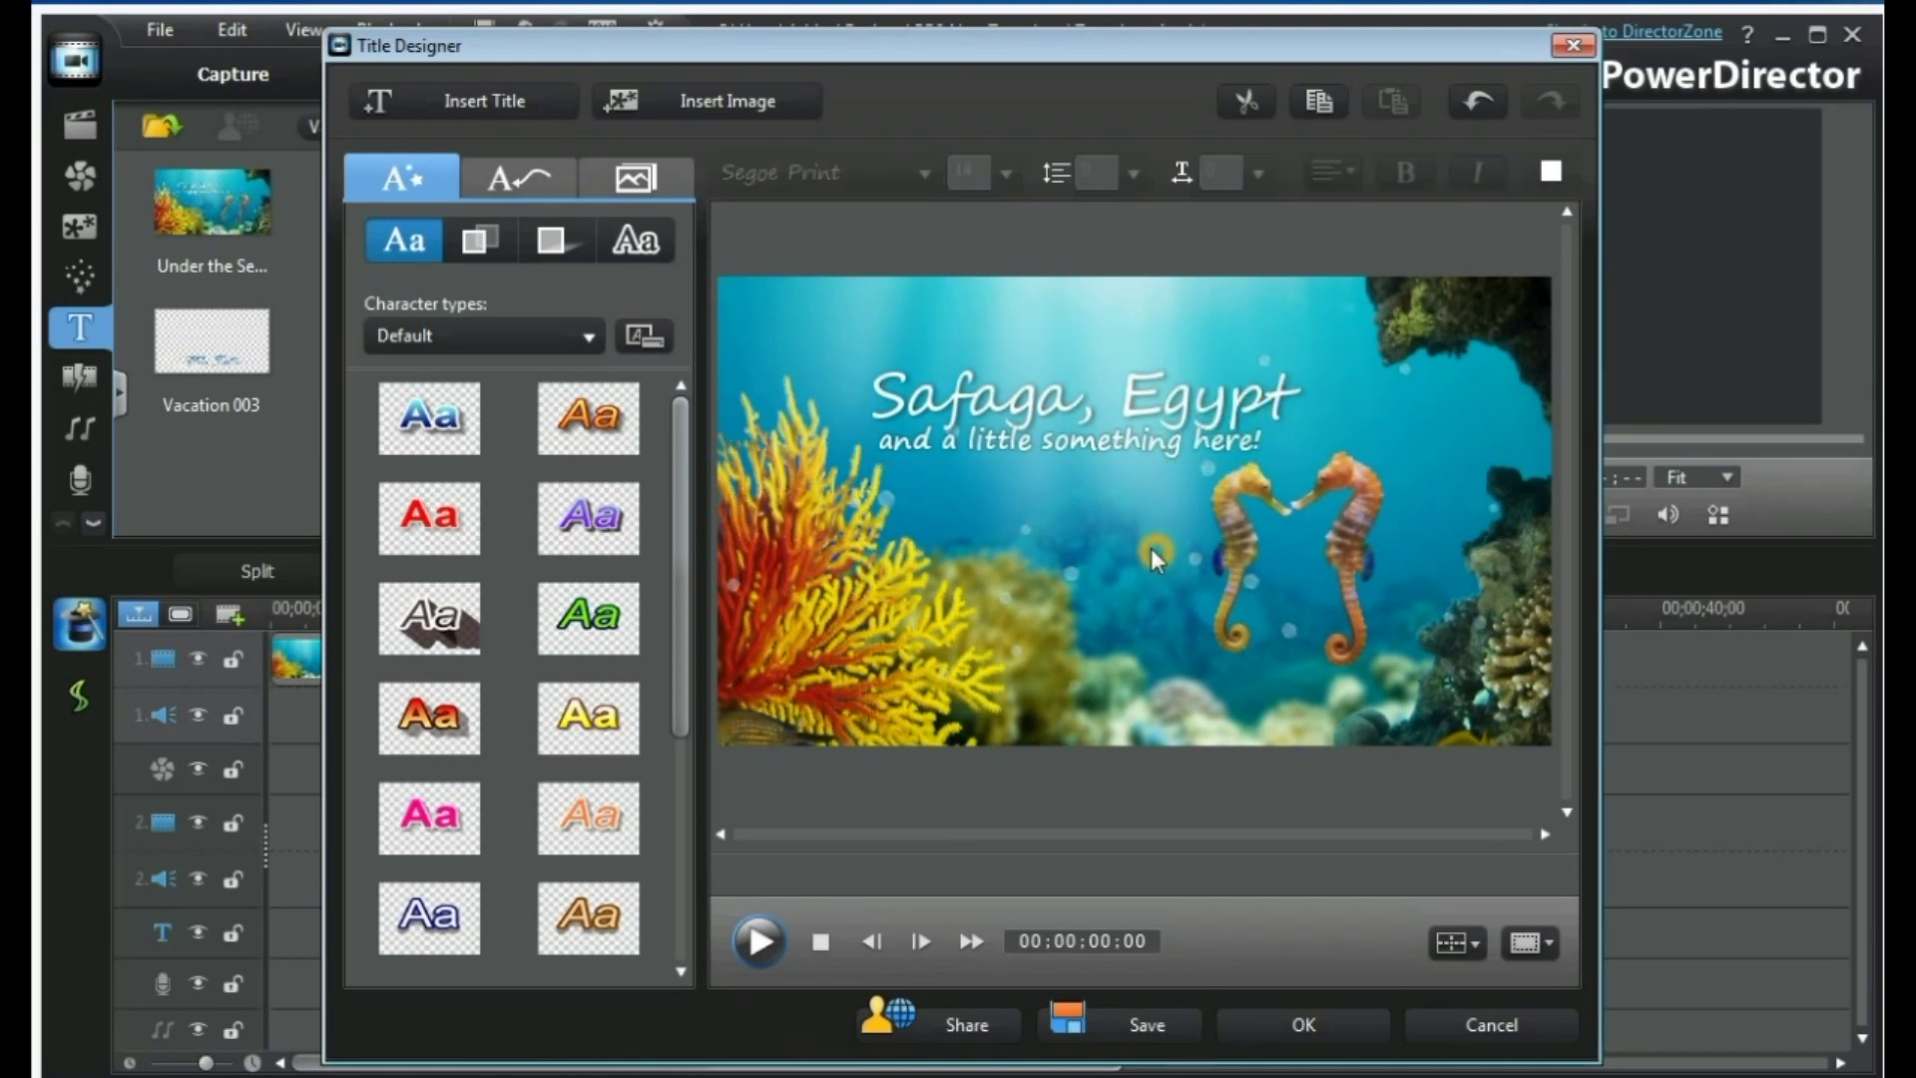
Make the second line read '2008', centre it beneath, and apply the title.
click(1083, 450)
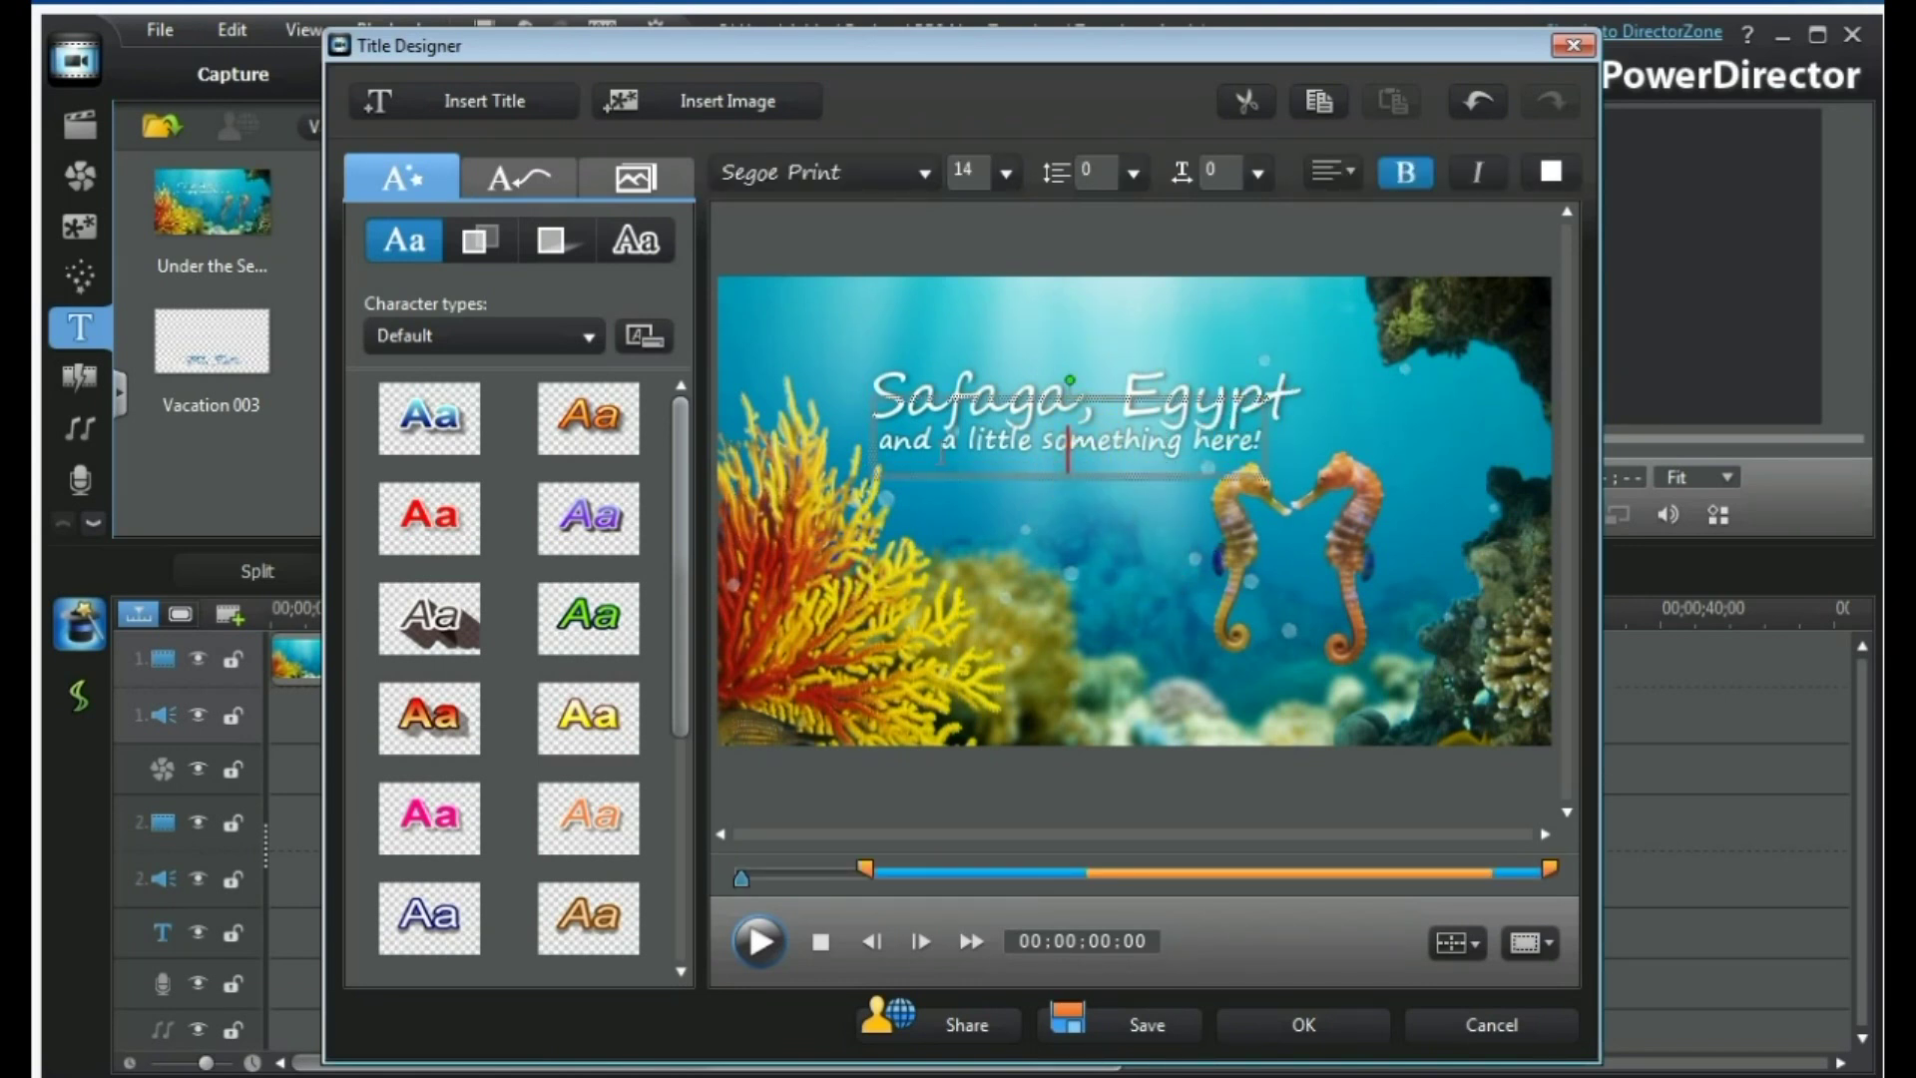
drag(878, 439, 1272, 454)
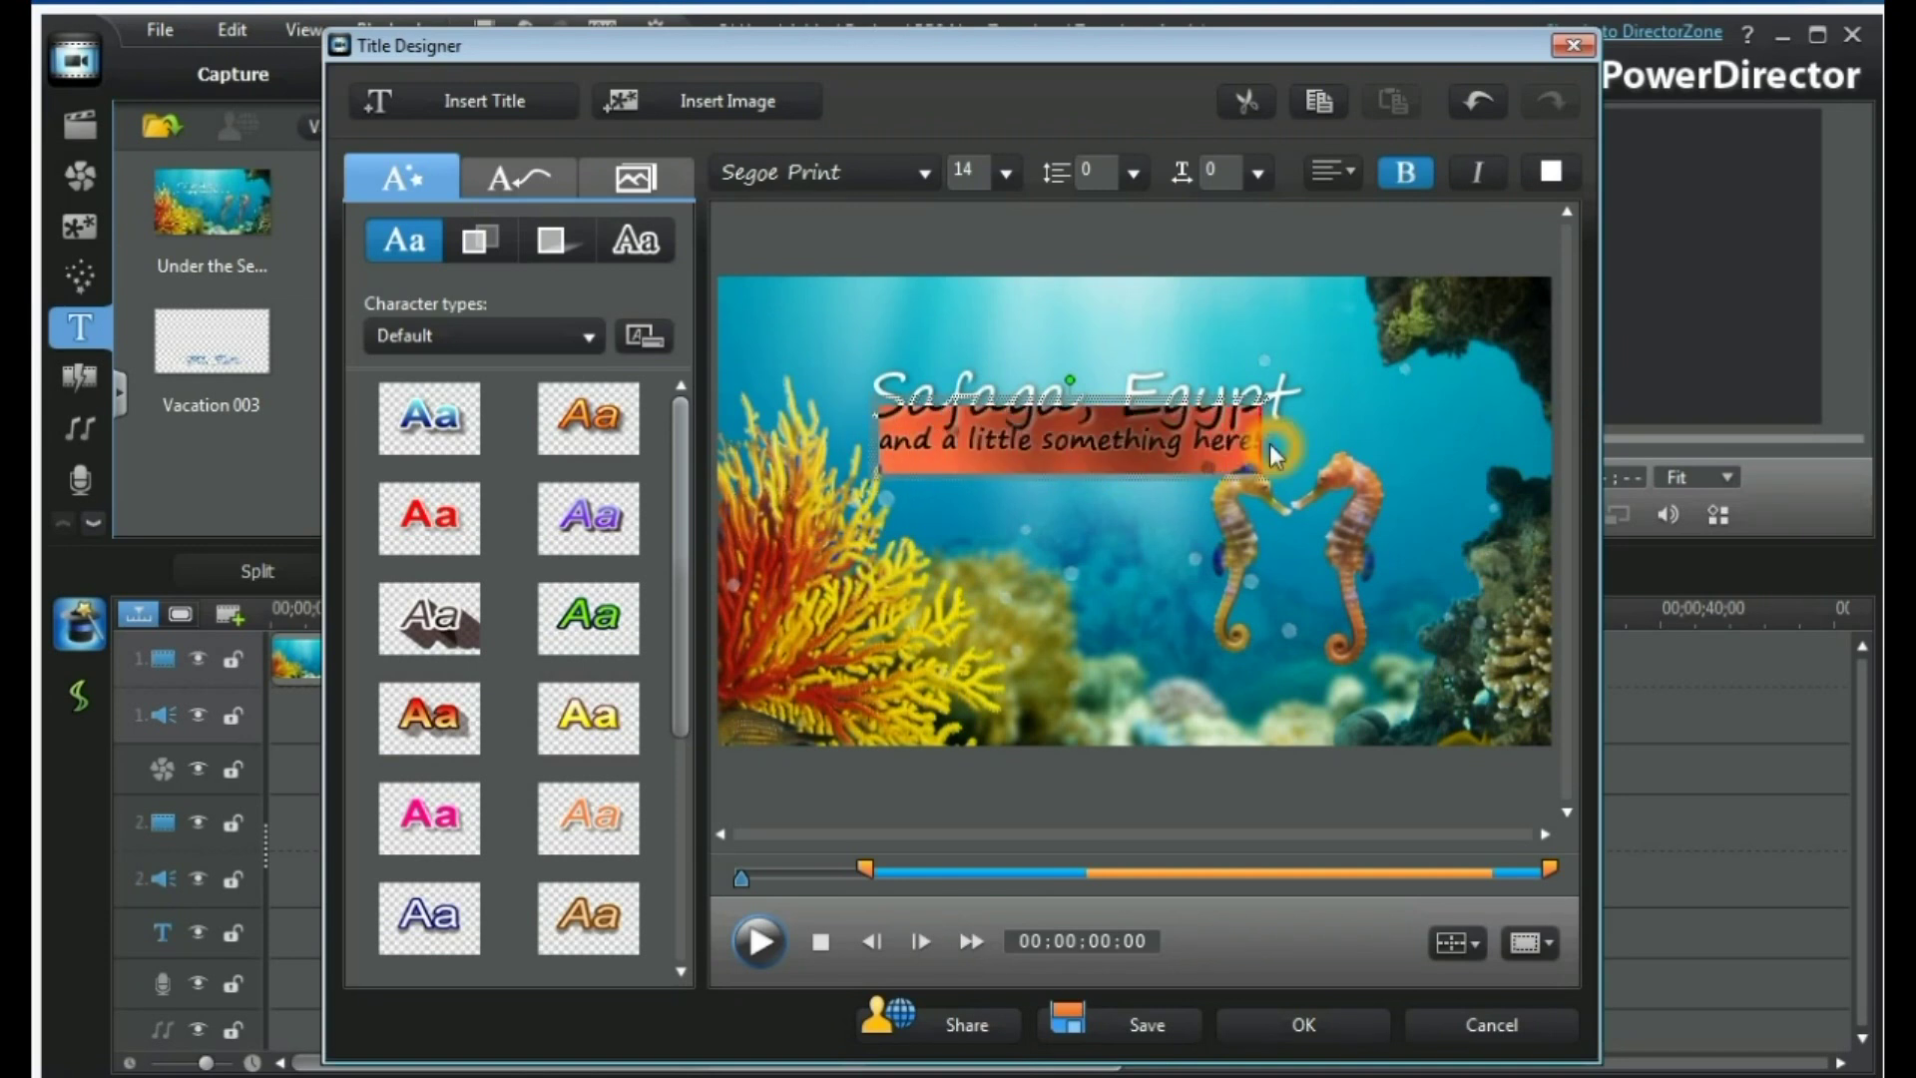
text(2008)
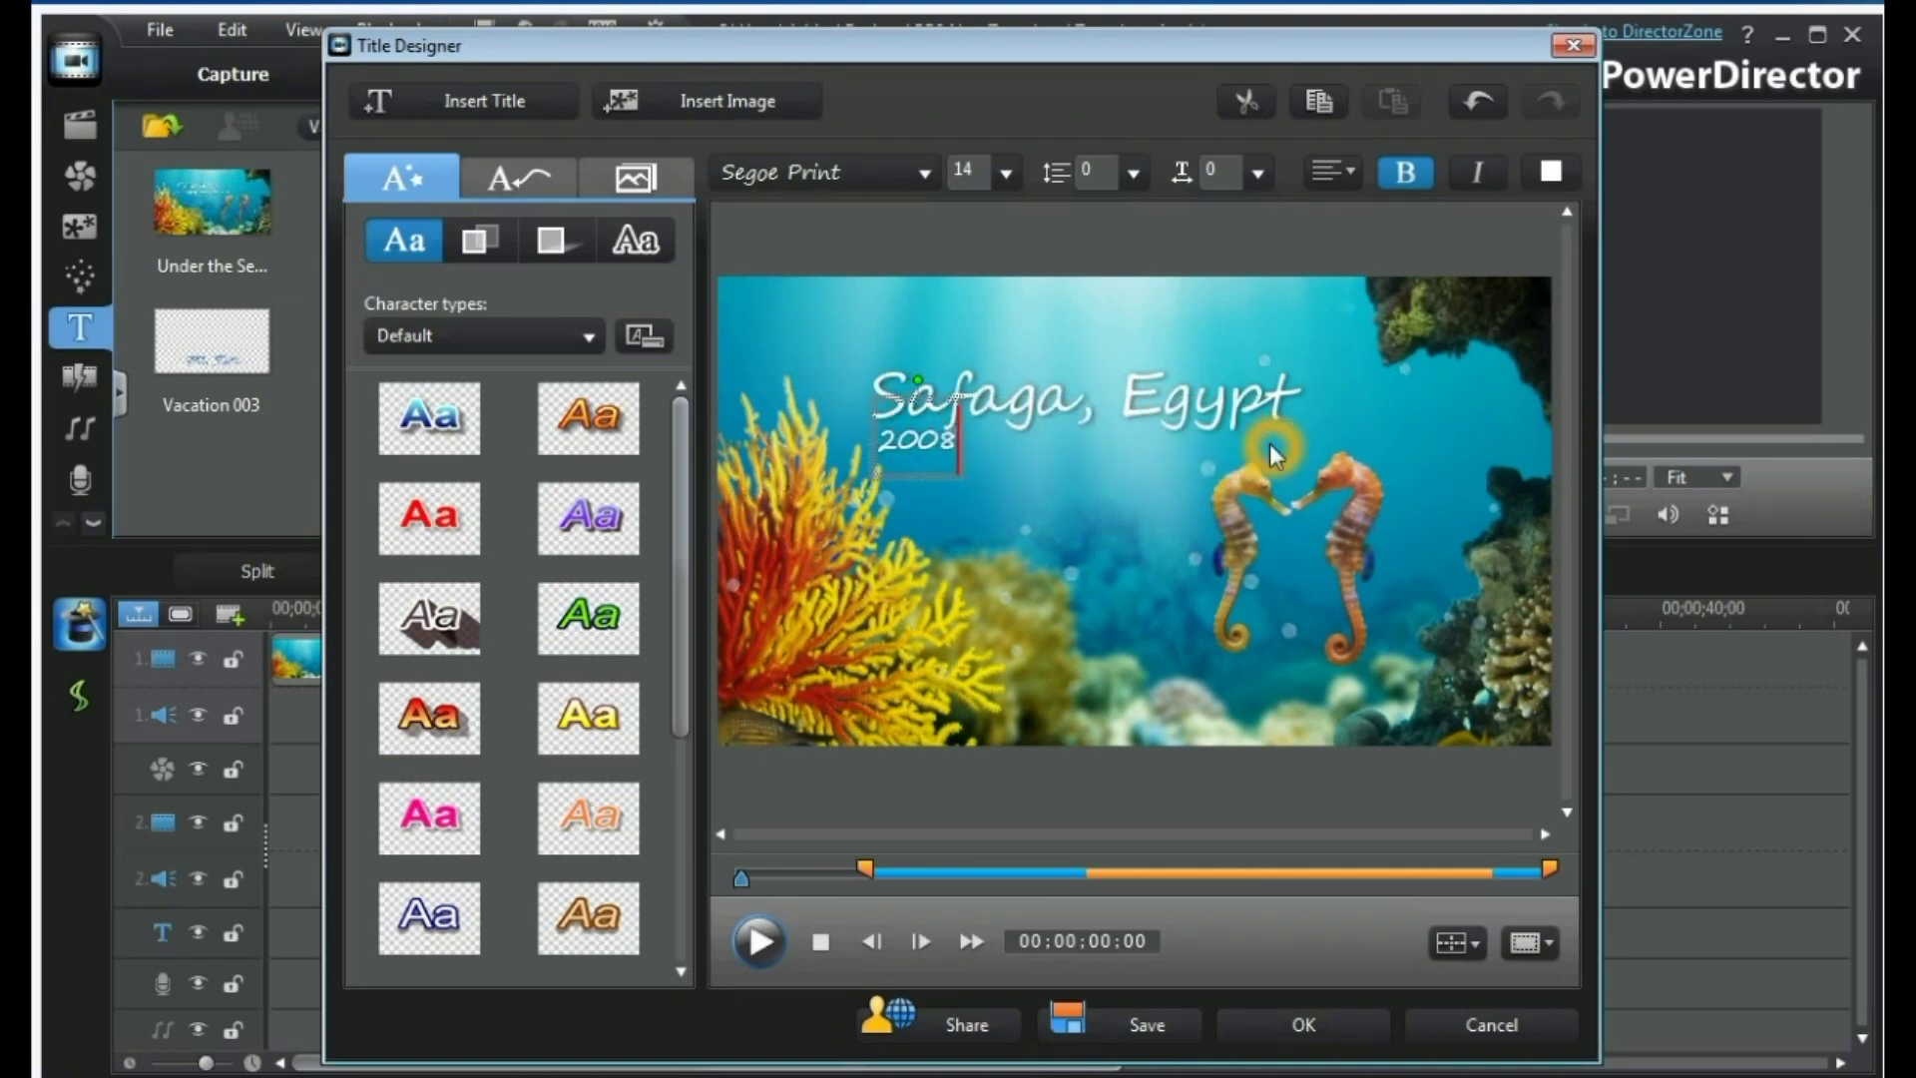
click(1188, 509)
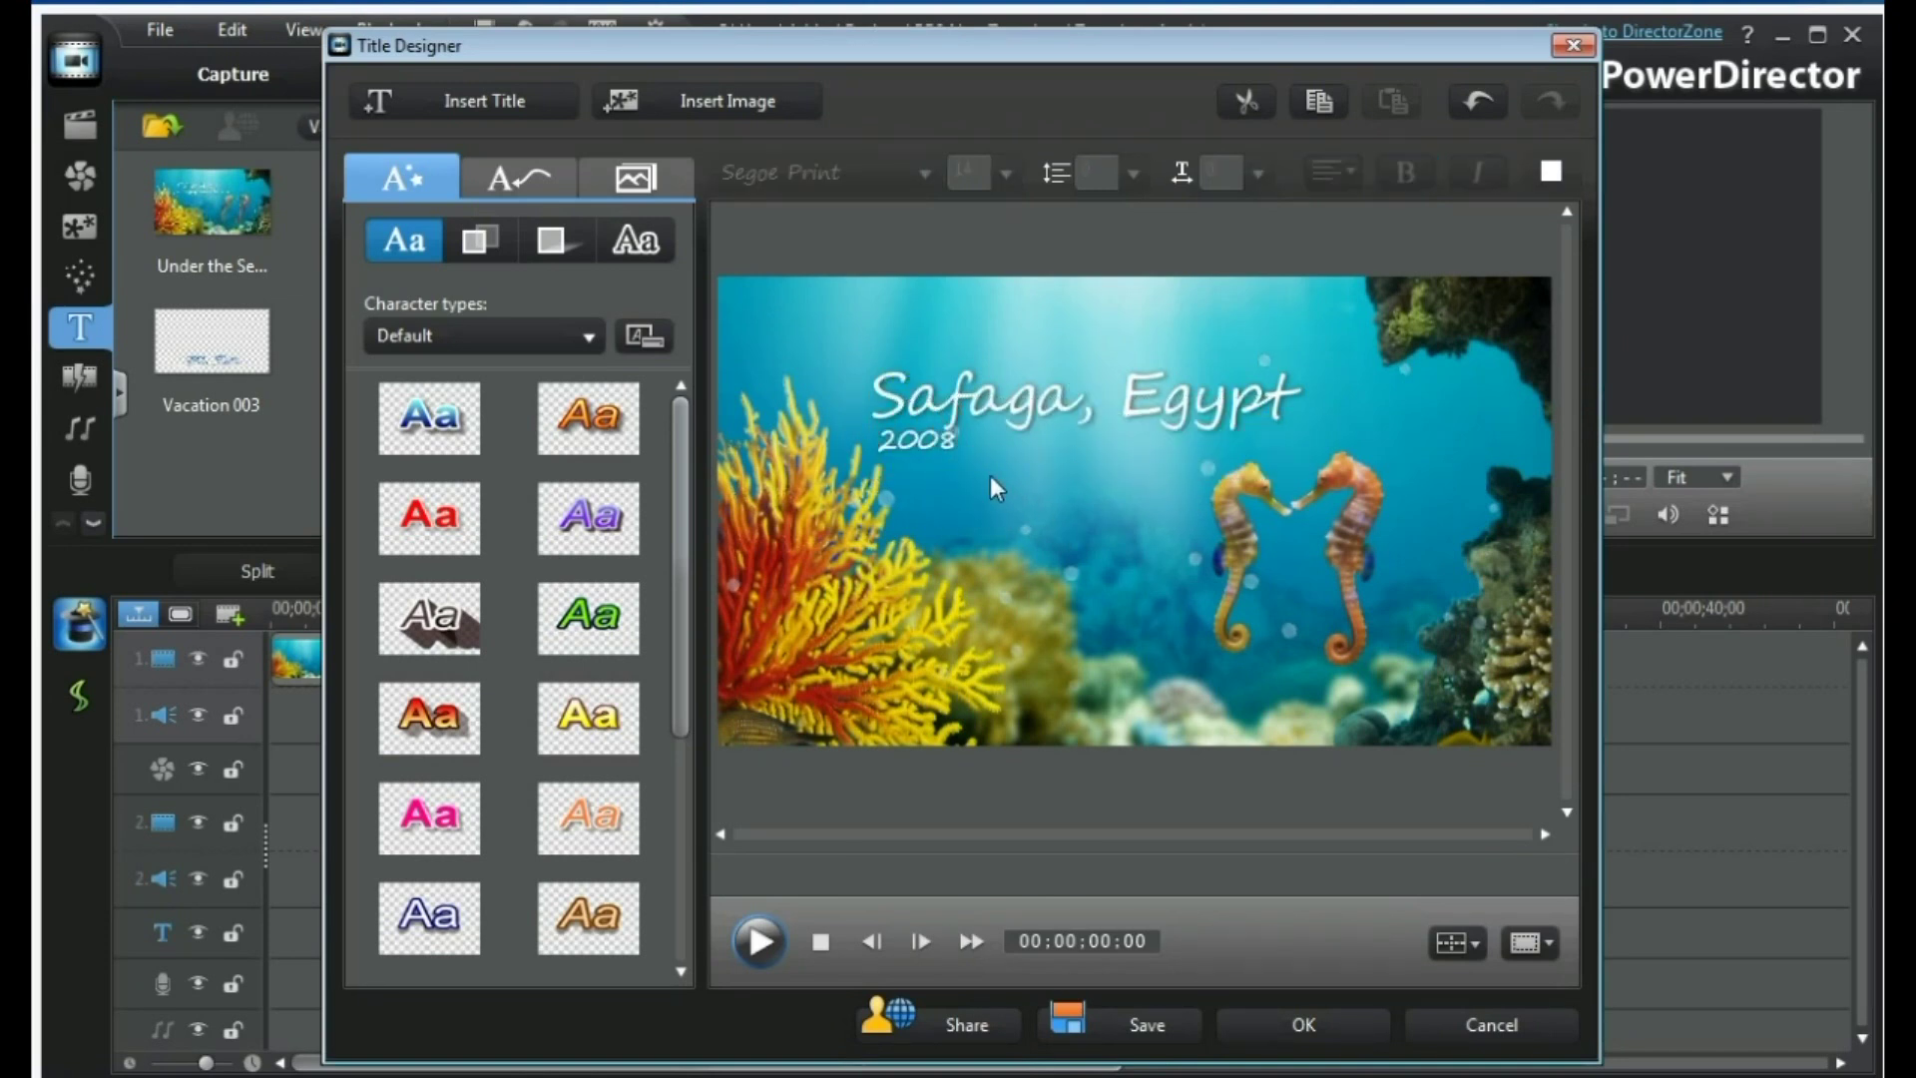
click(936, 454)
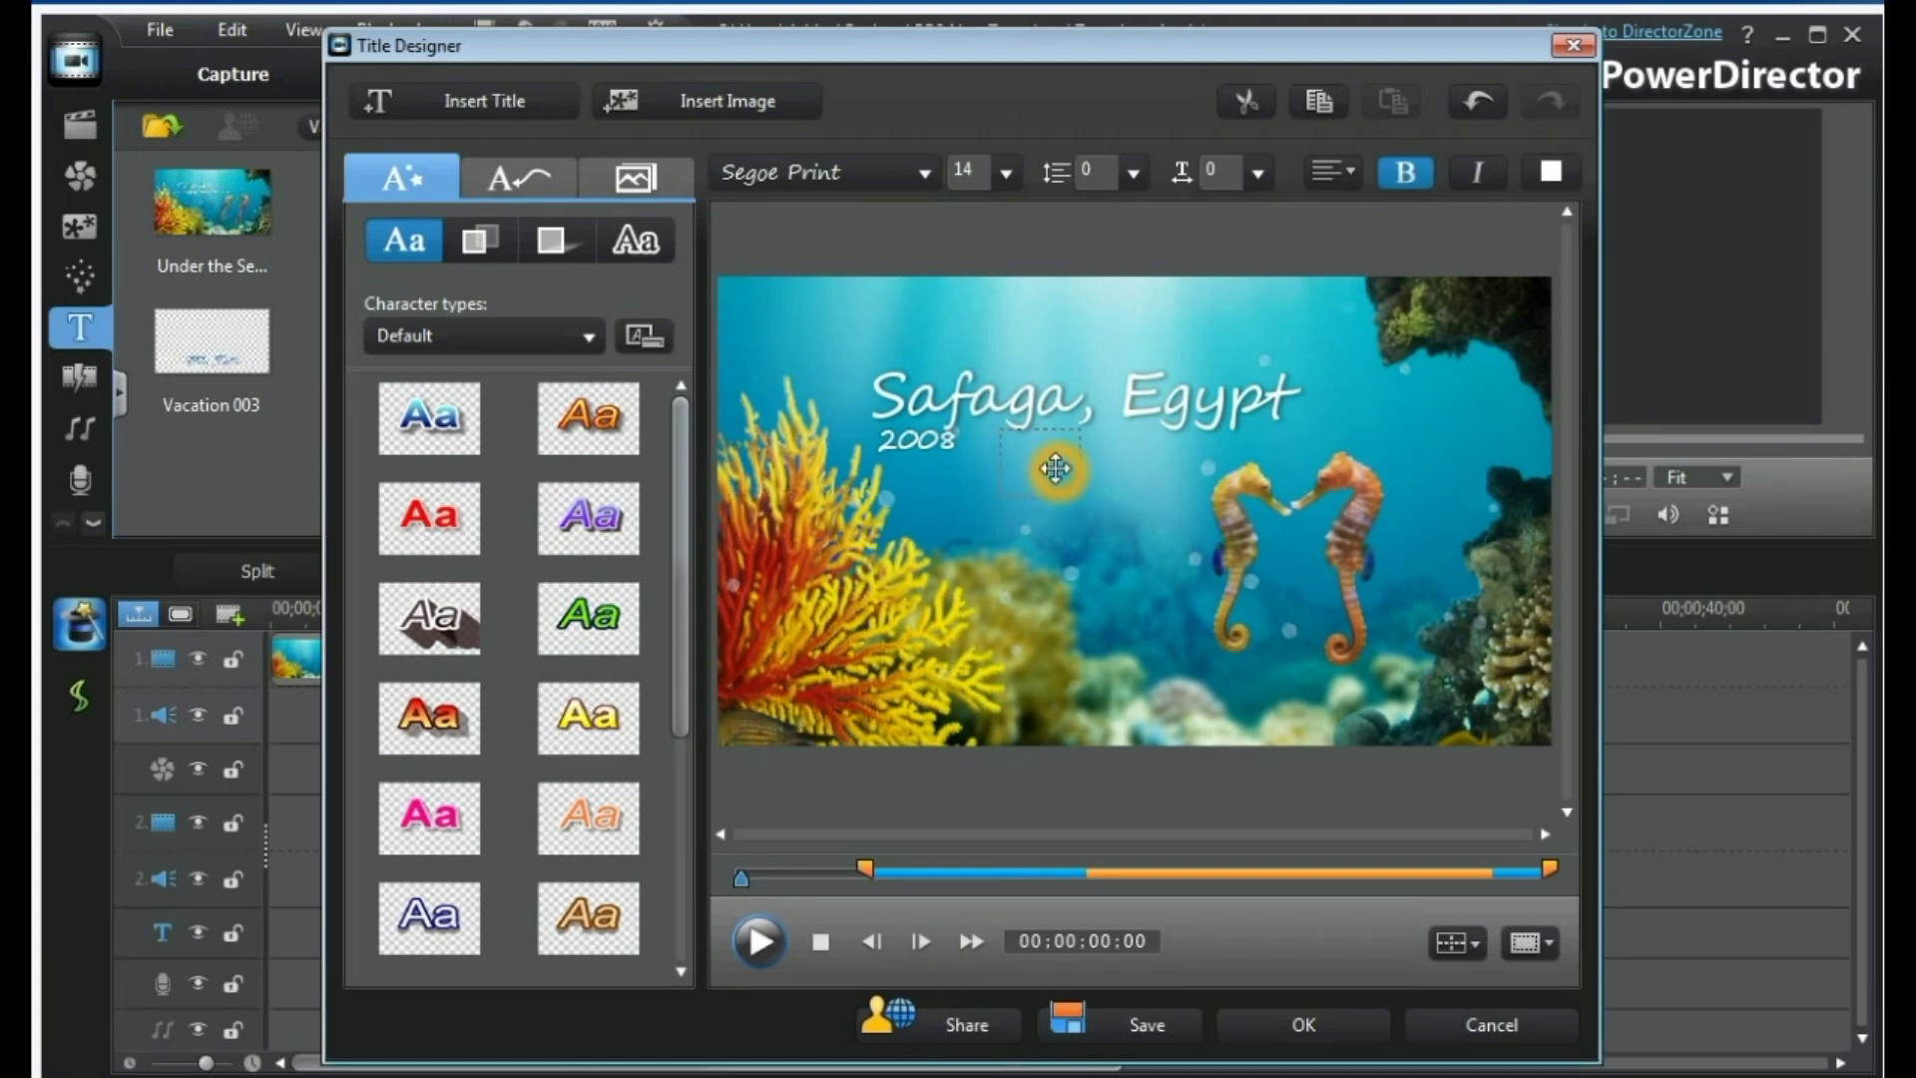
drag(1055, 468, 1058, 474)
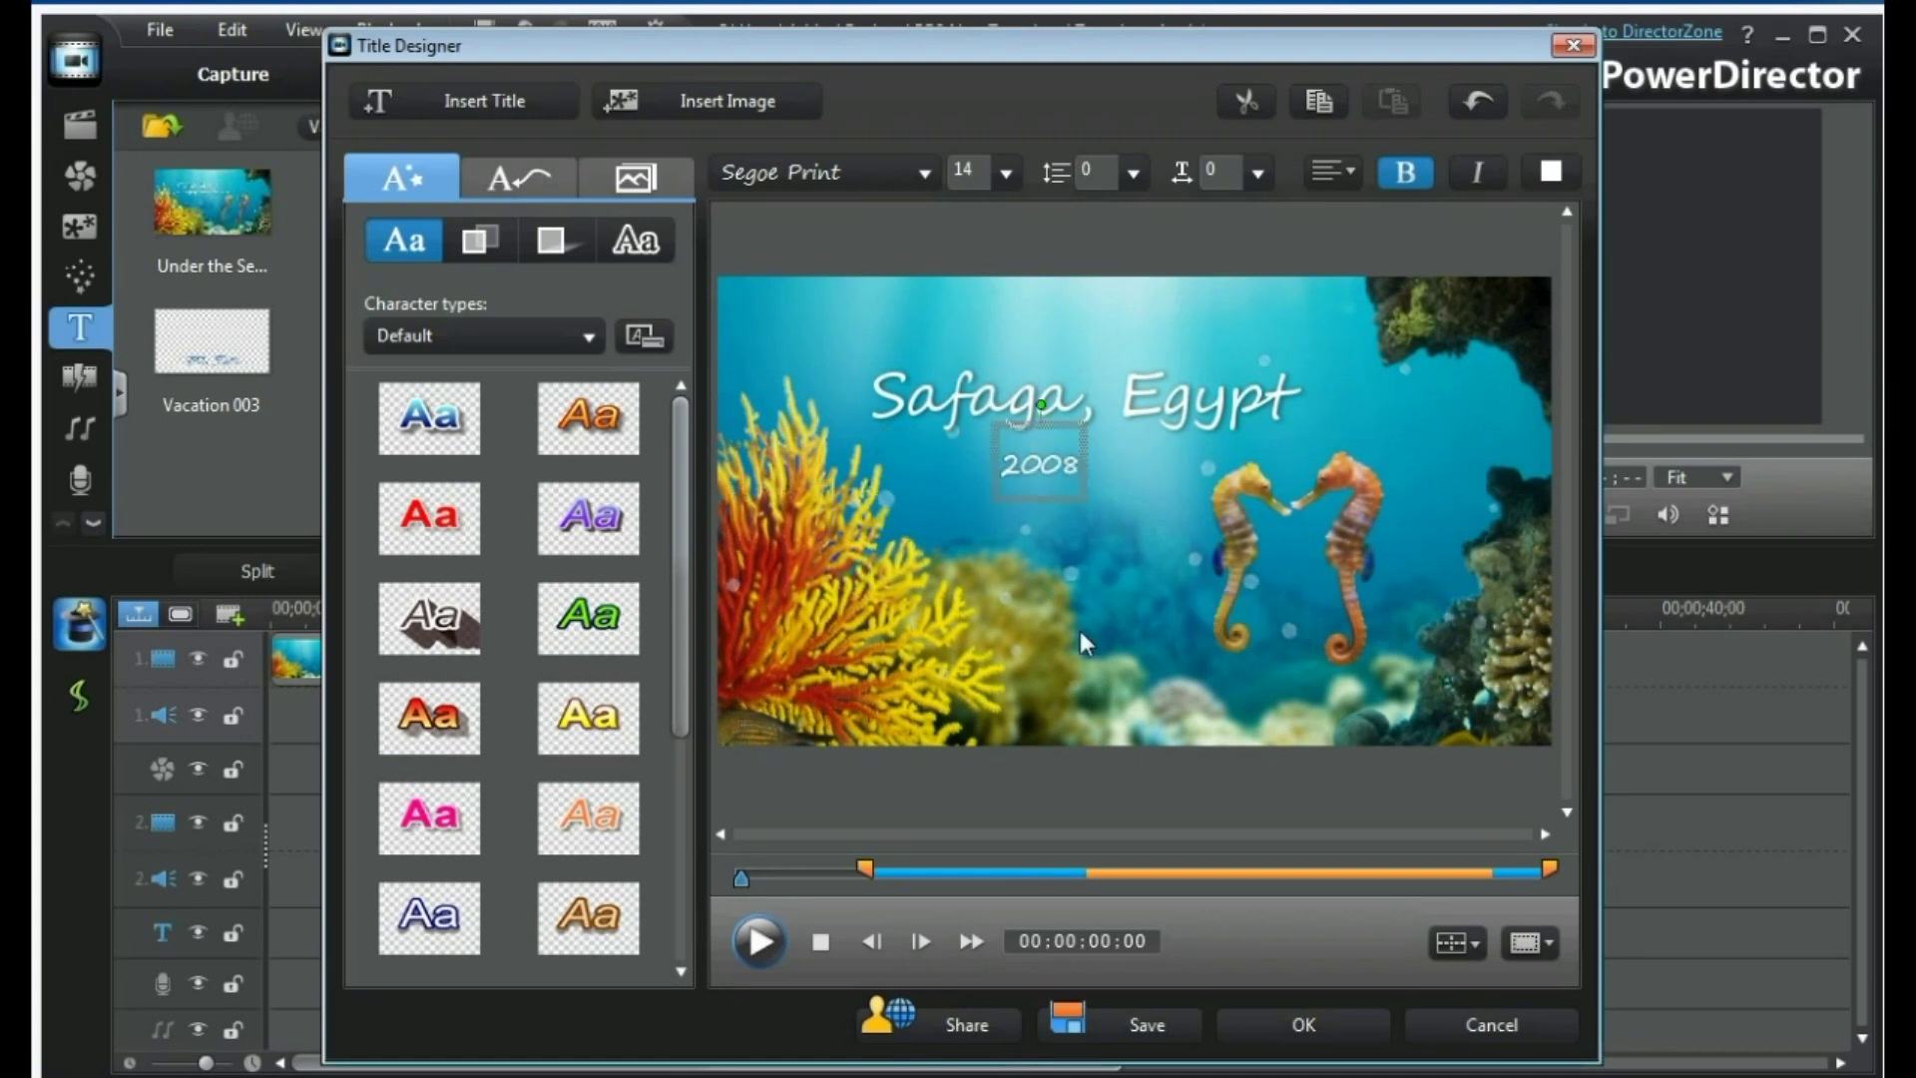
click(1319, 1034)
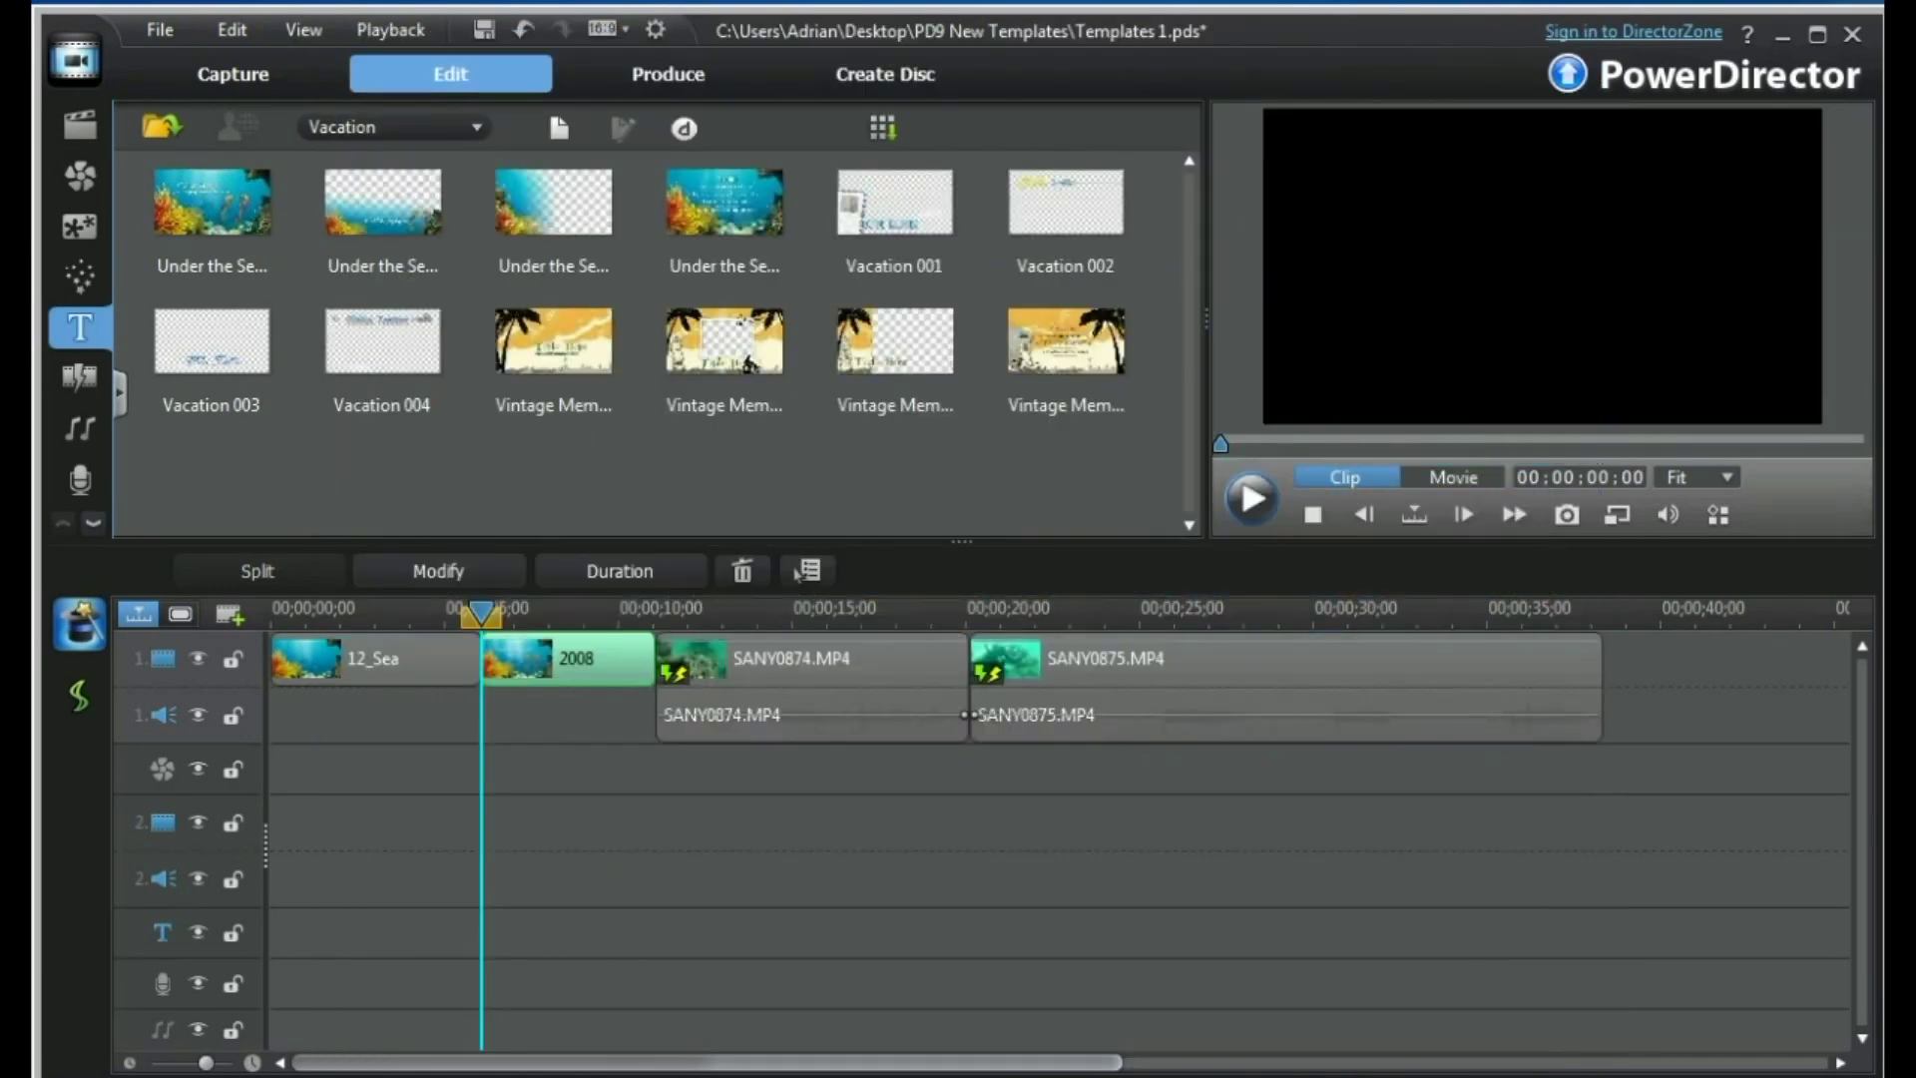
Place a Fade transition between 12_Sea and the Safaga, Egypt title and scrub to preview it.
mouse_move(564, 682)
click(82, 379)
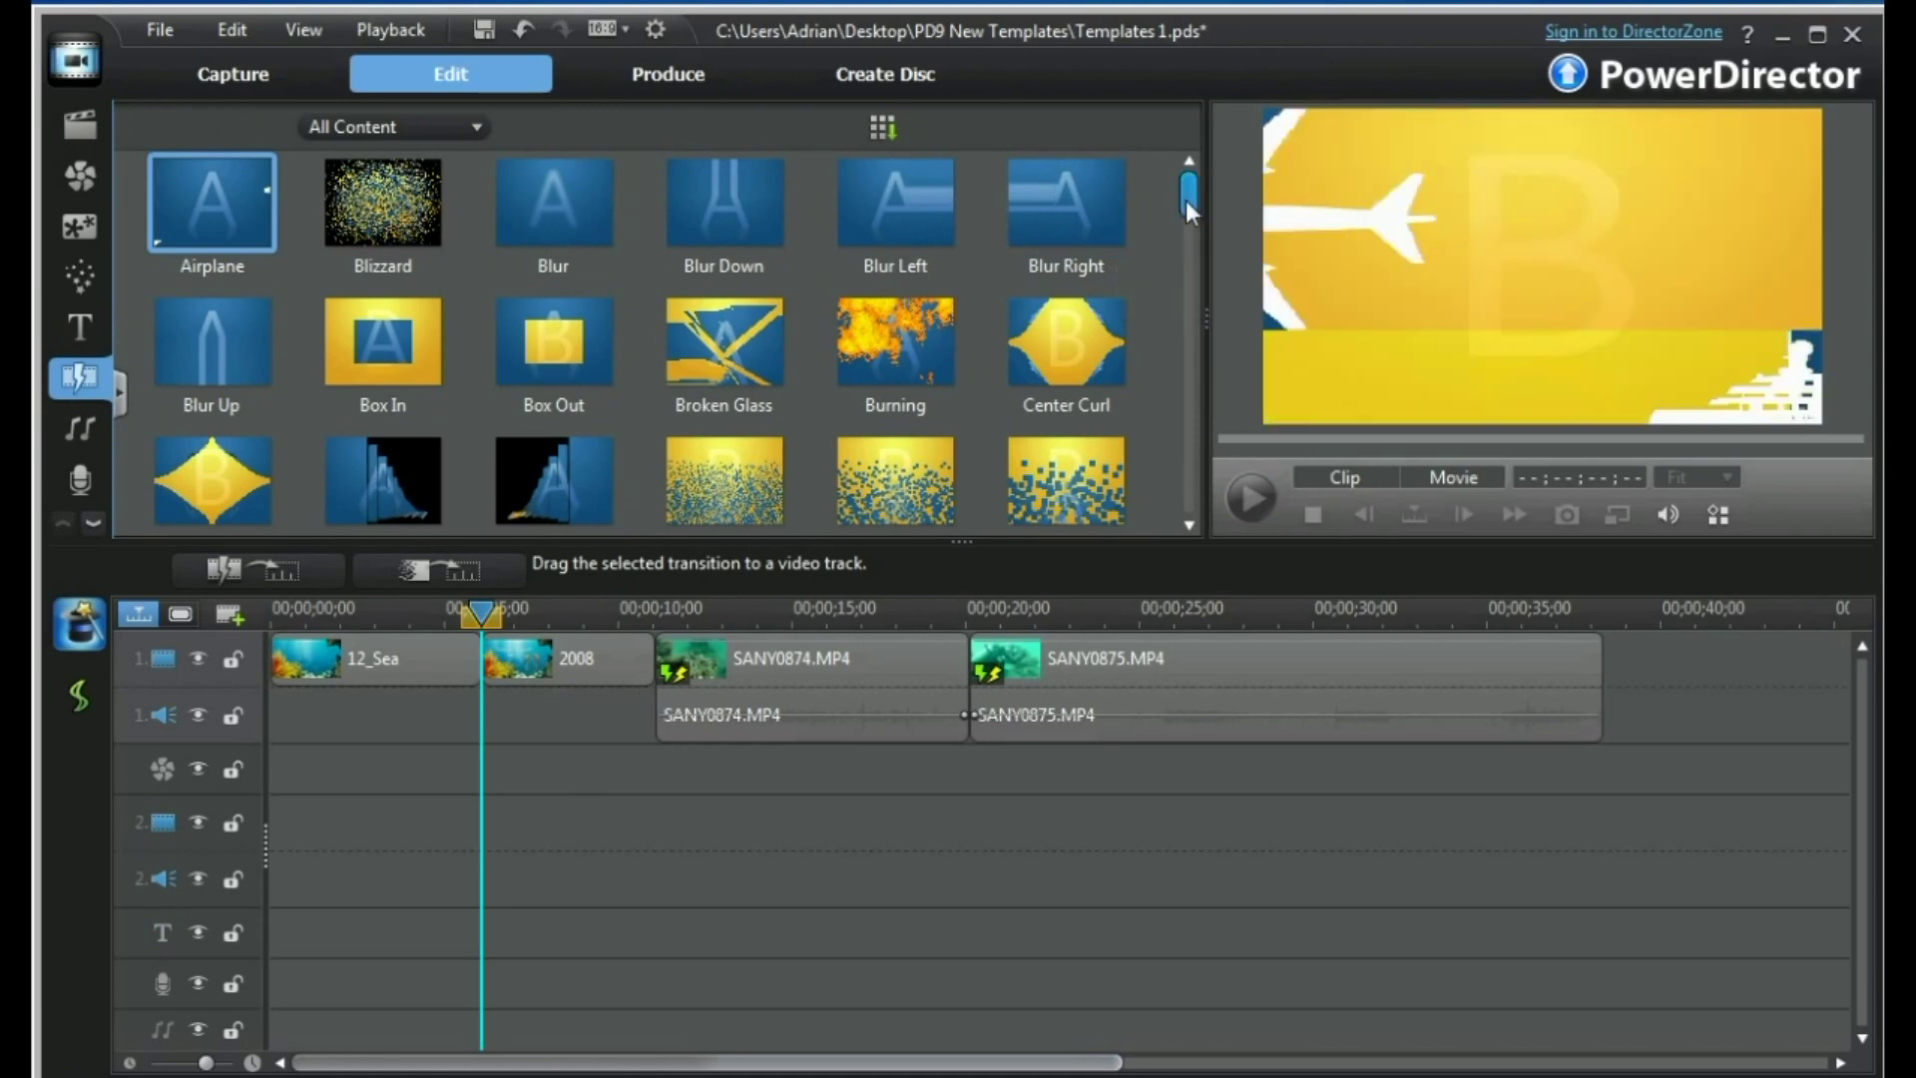
drag(1185, 199, 1194, 256)
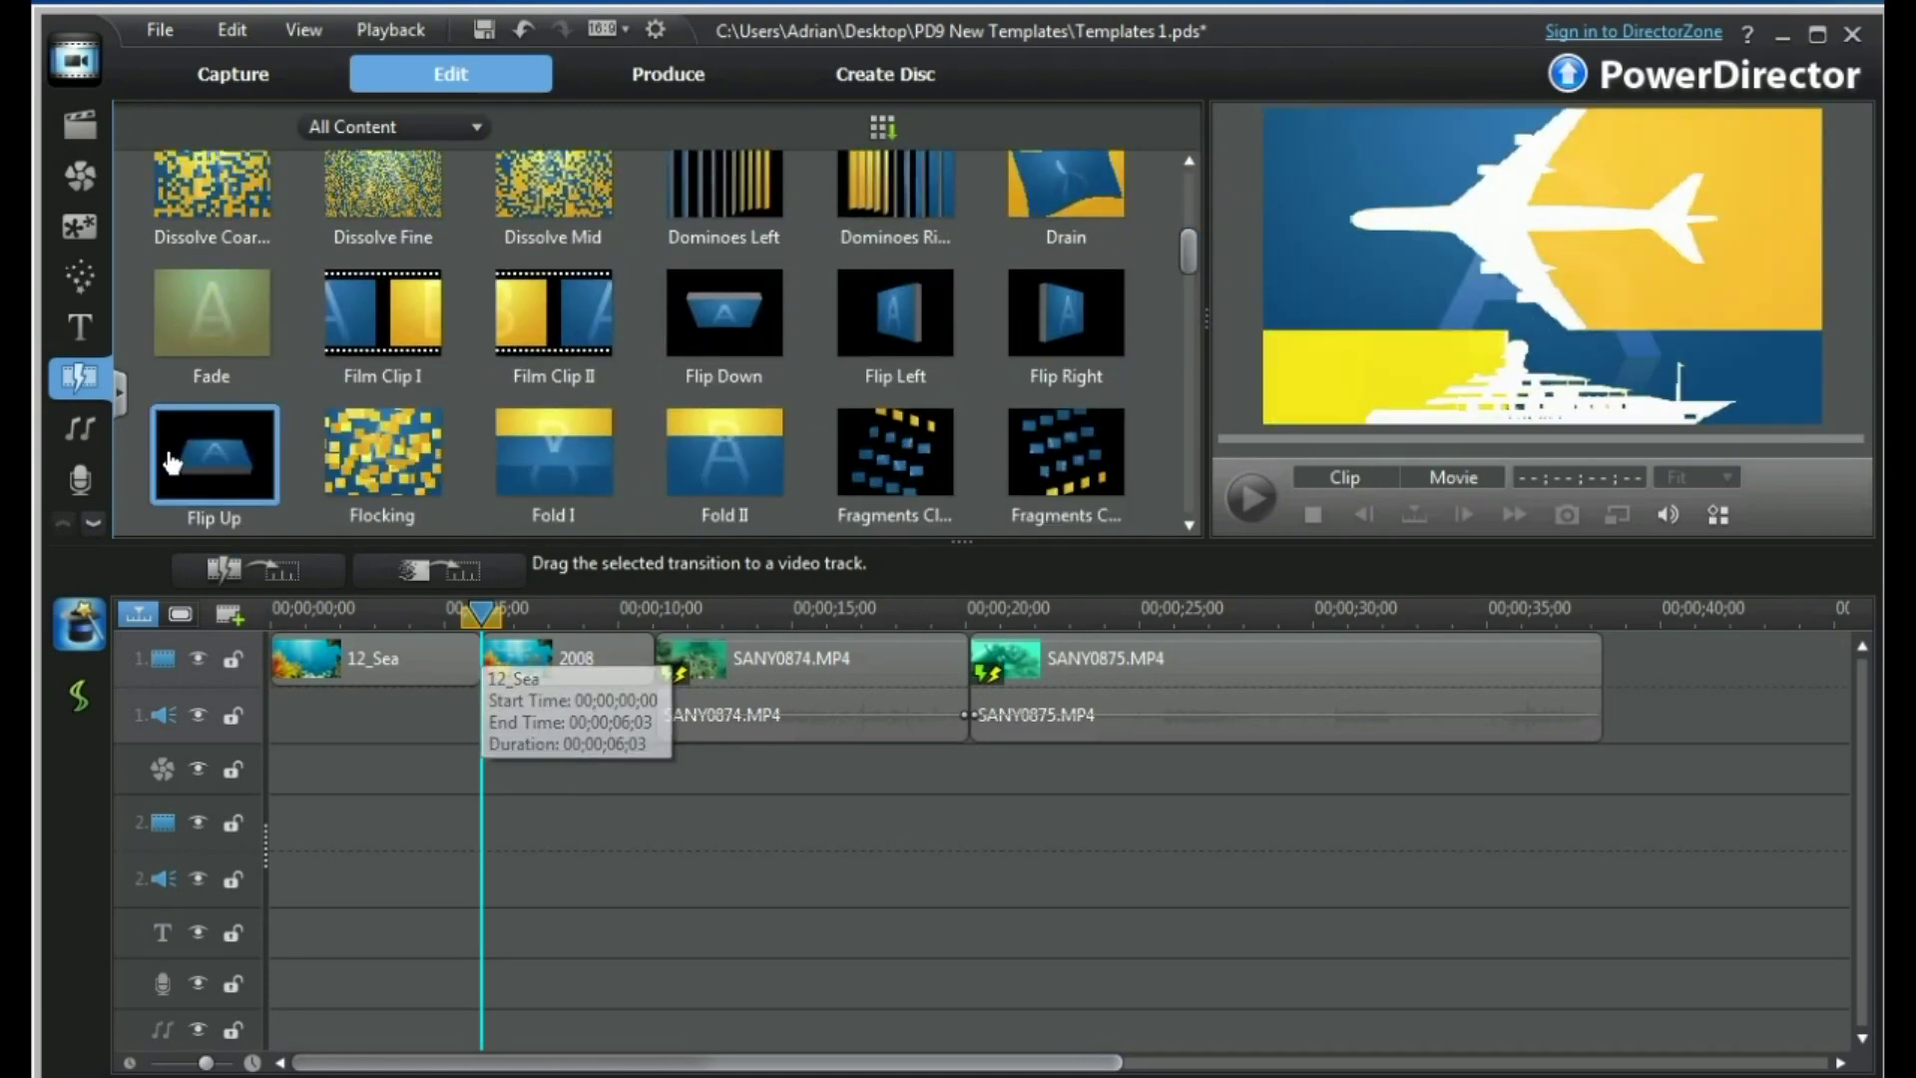
click(209, 337)
drag(210, 337, 473, 656)
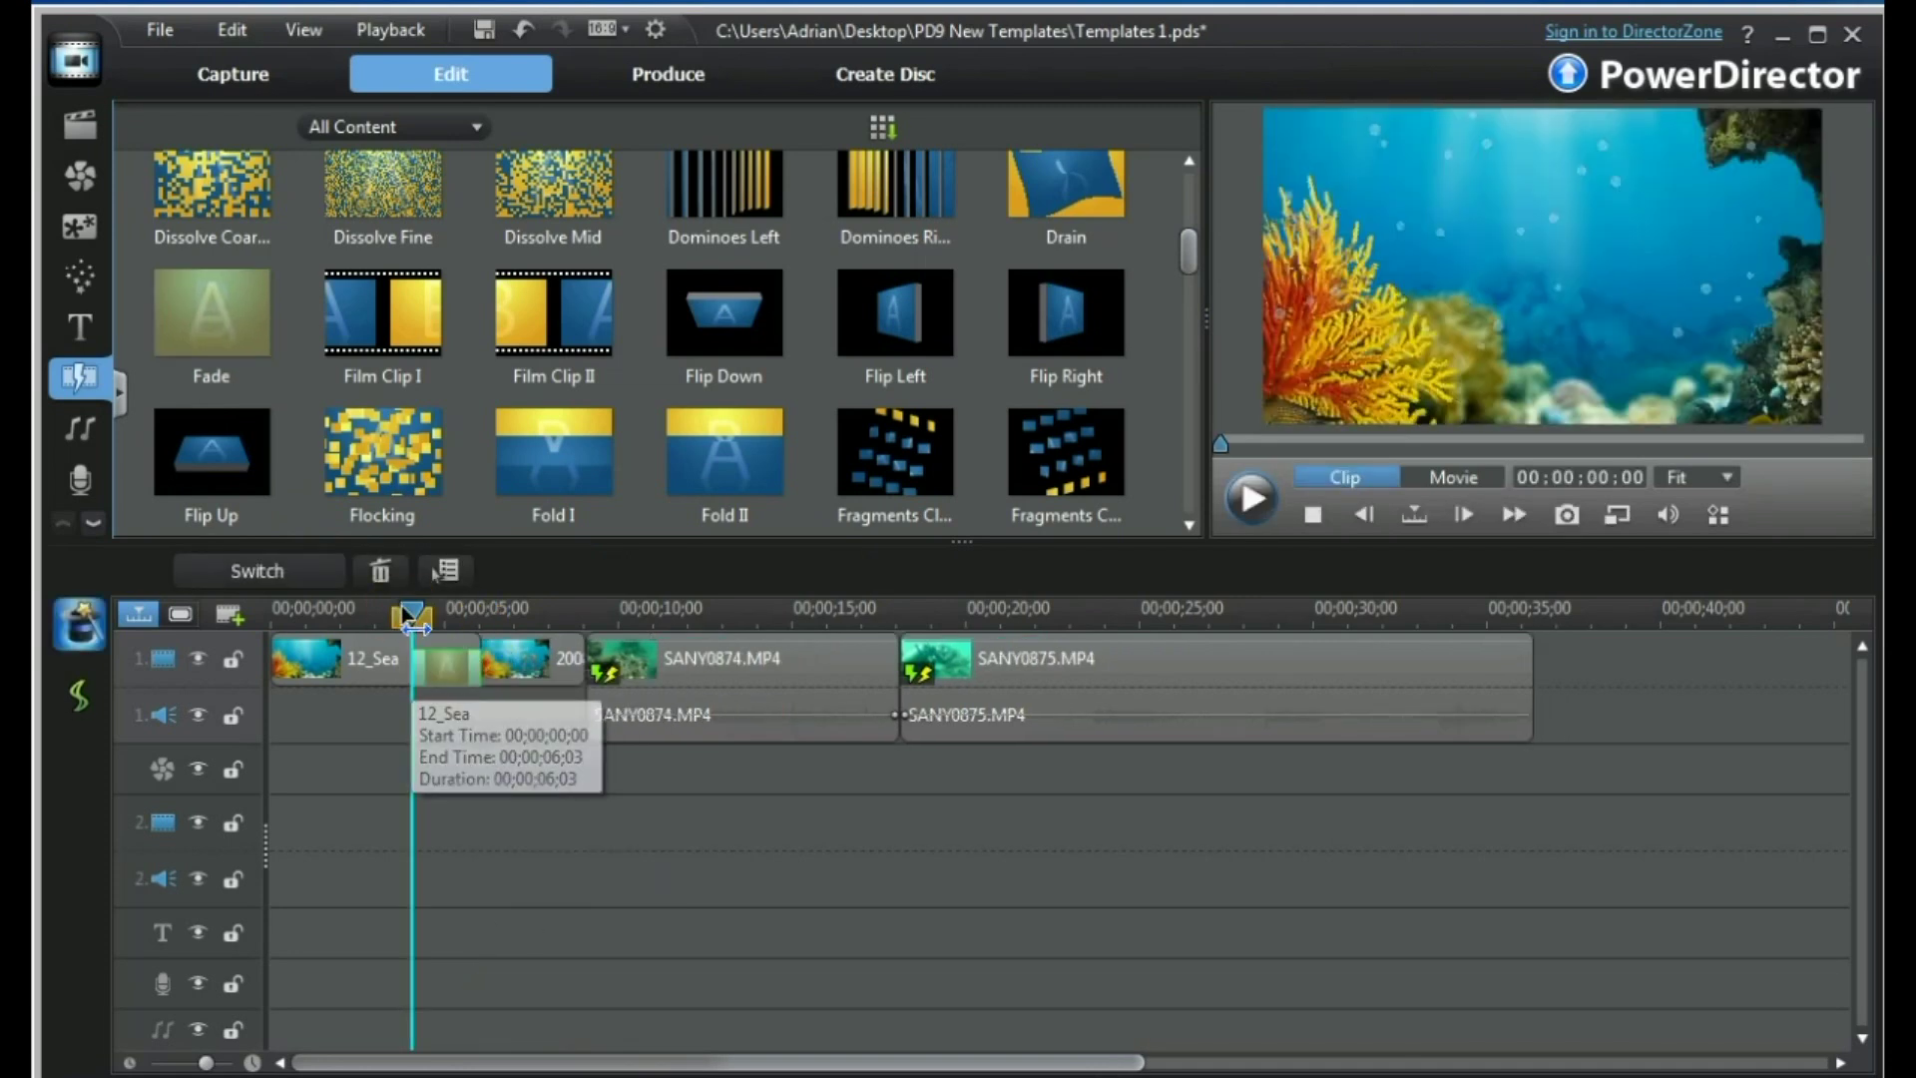
drag(411, 616, 507, 627)
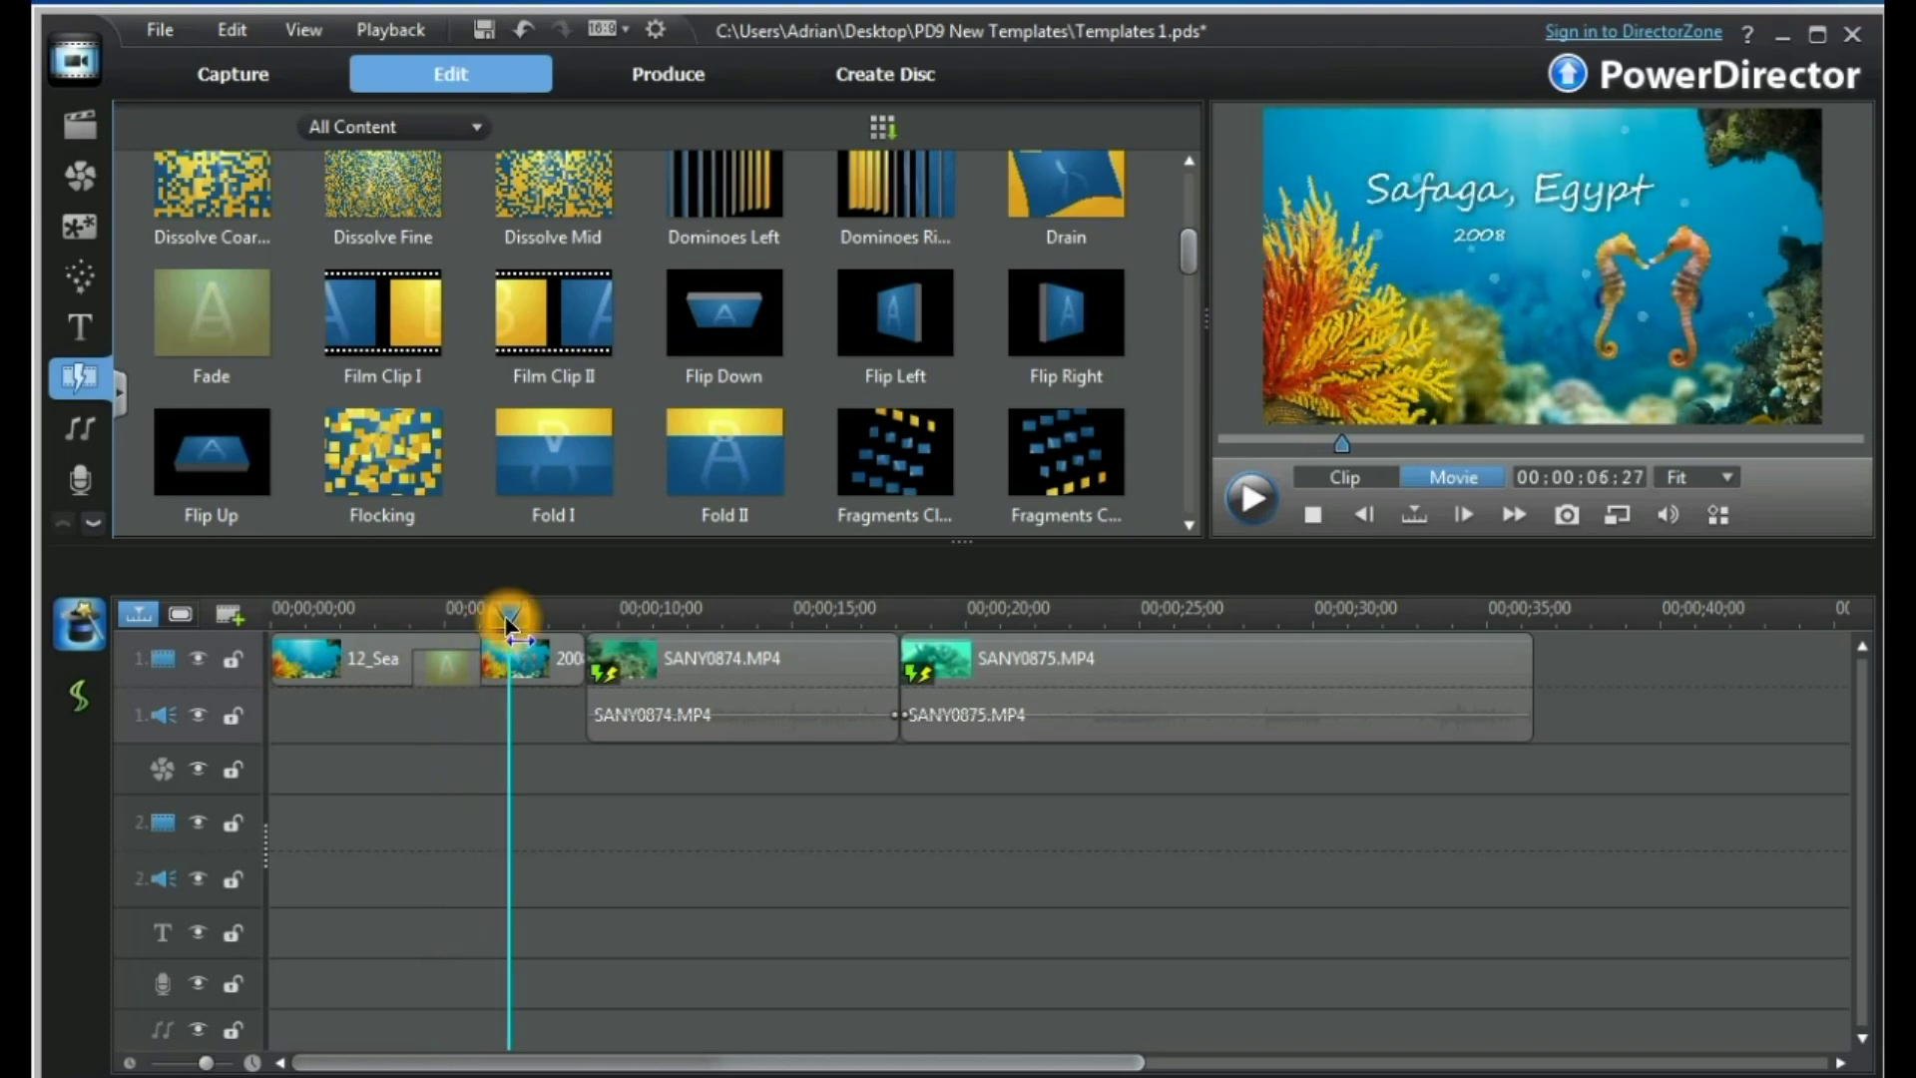
click(514, 660)
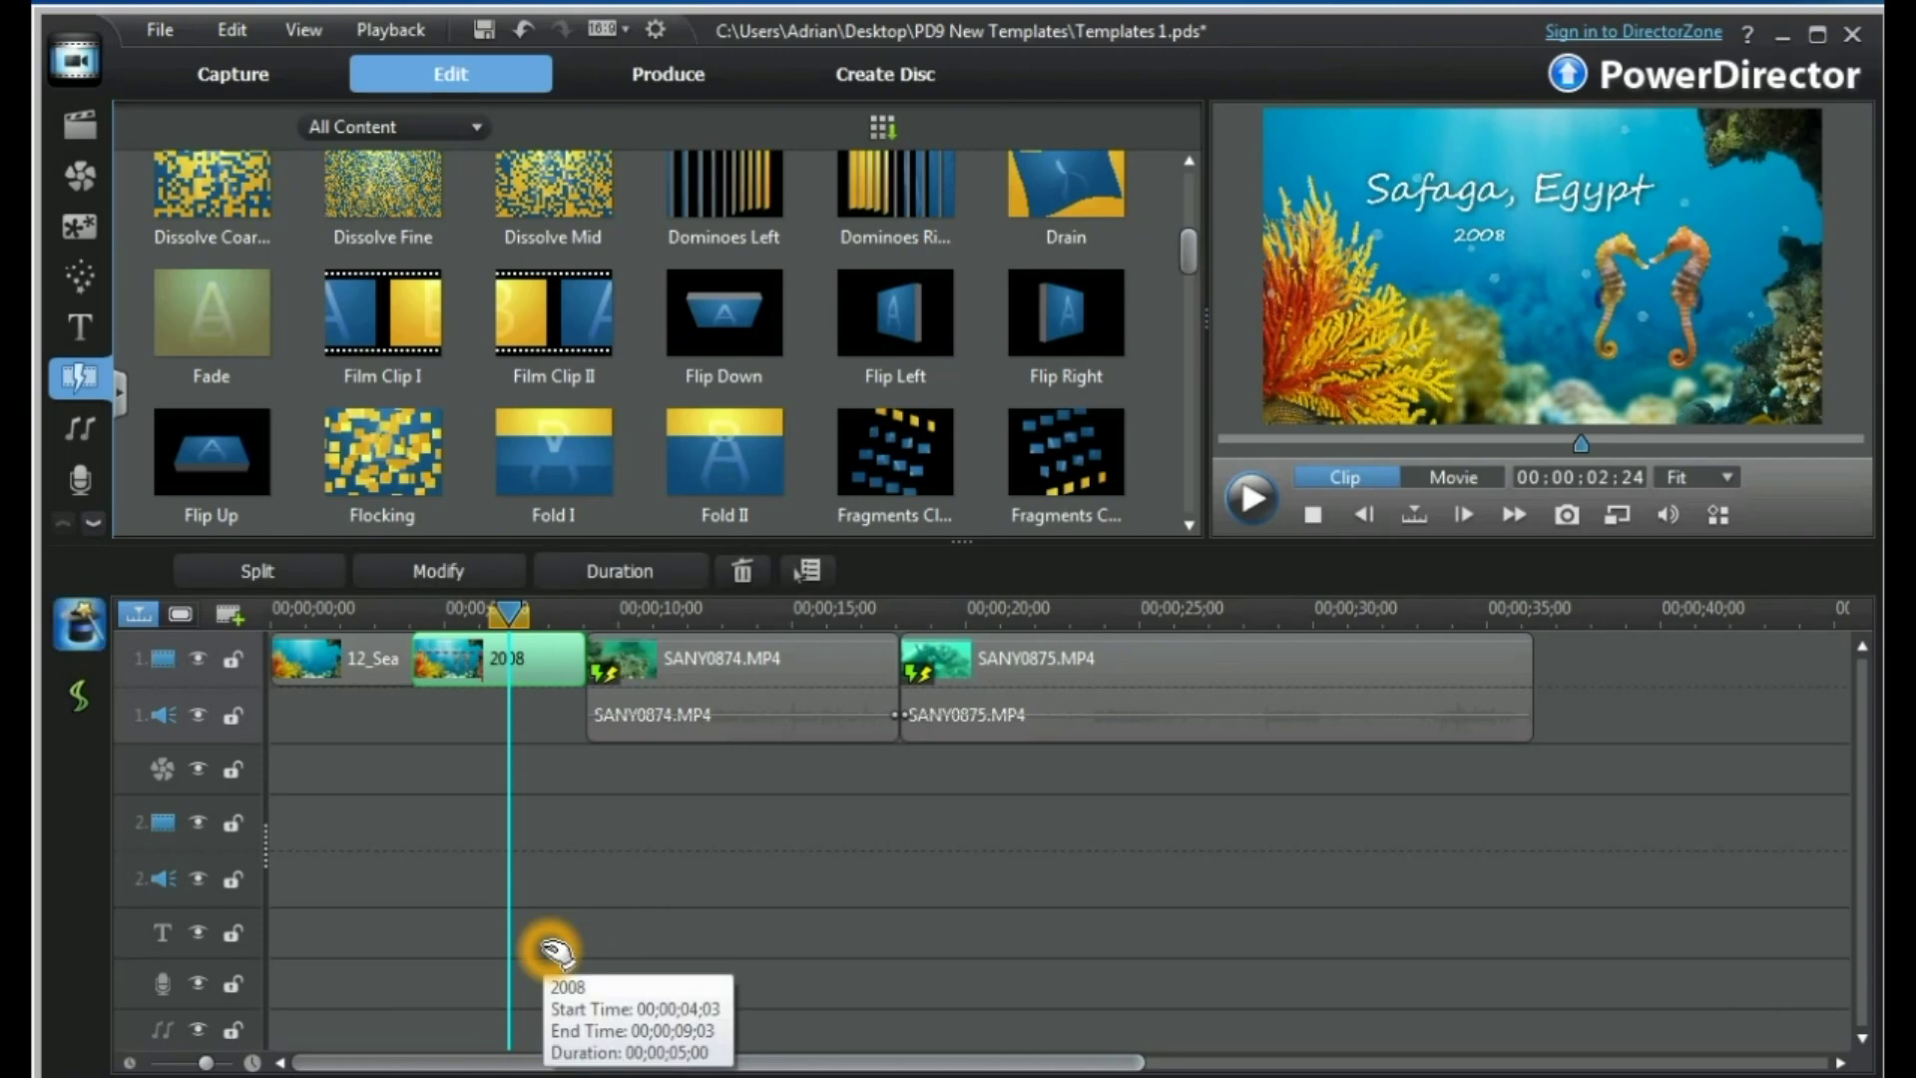
click(78, 332)
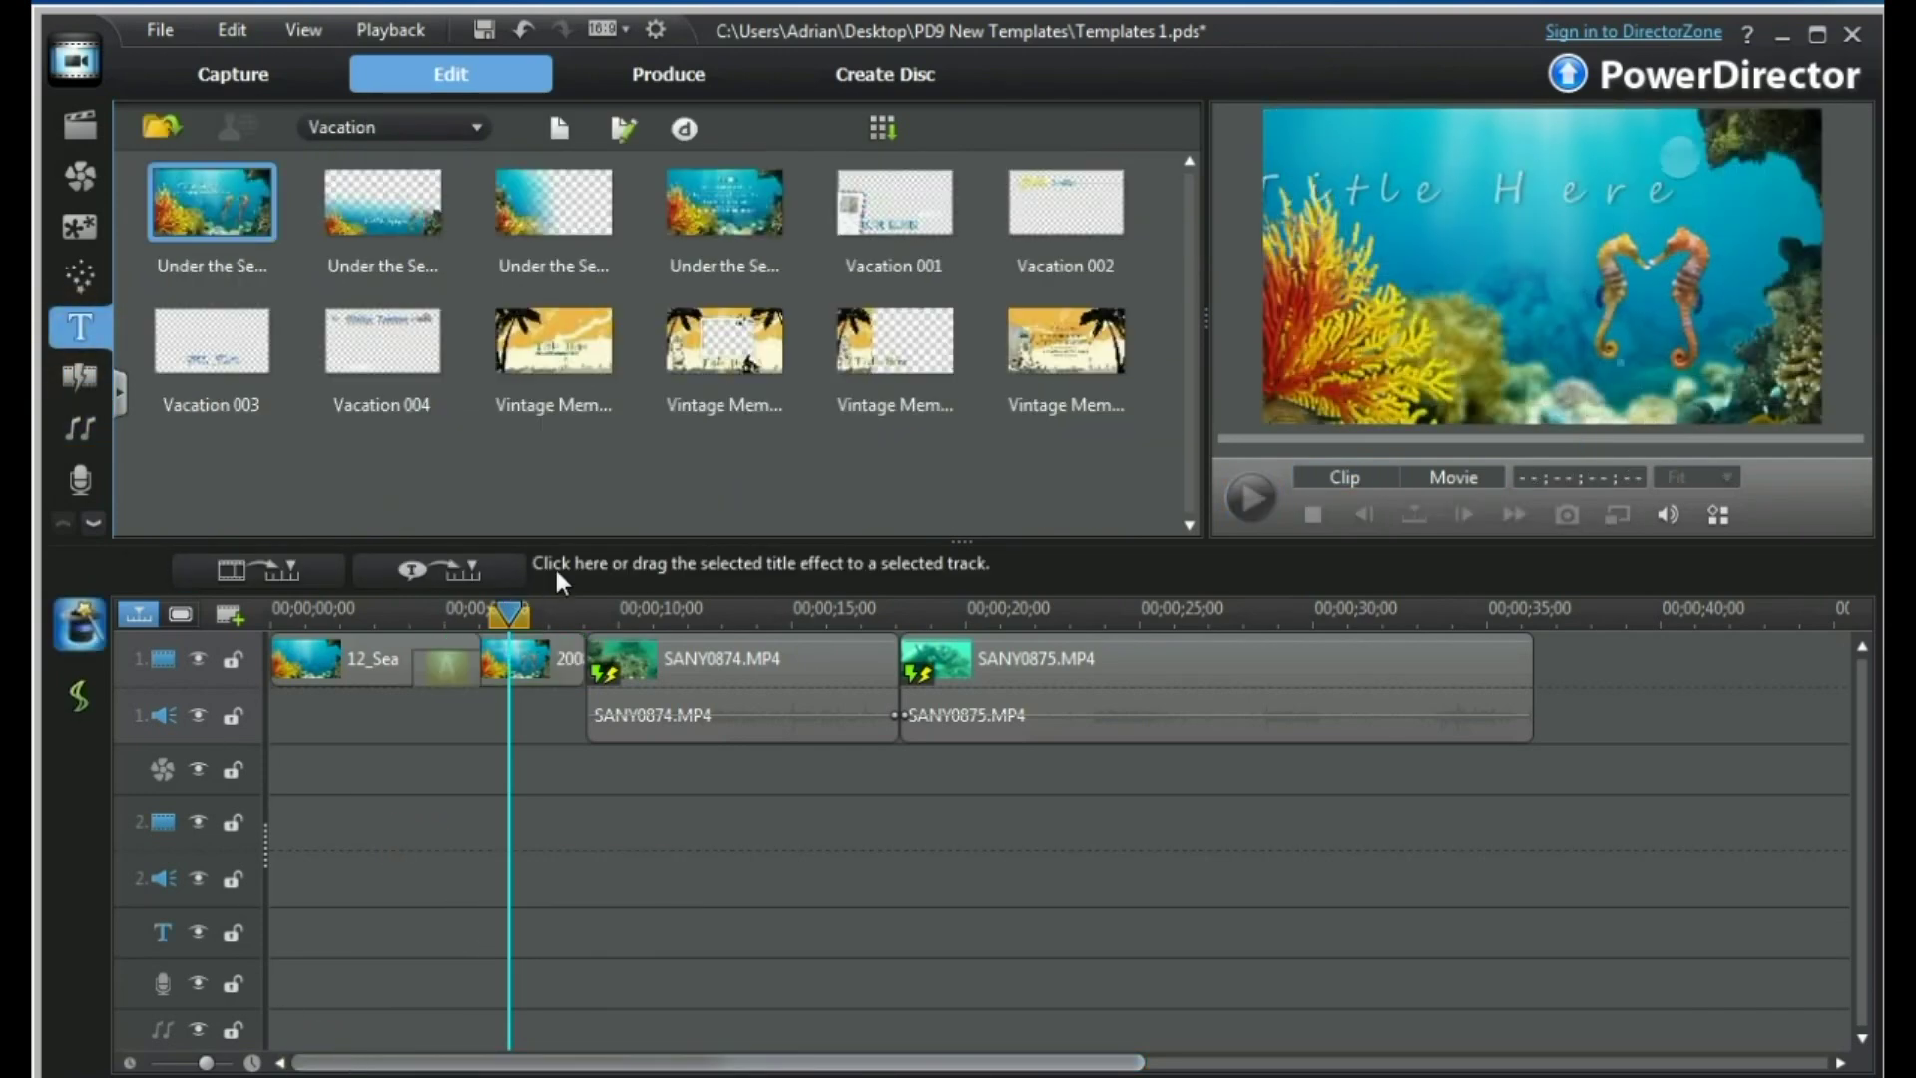
Place an Under the Sea title on track 2 starting at 00;00;10;18.
drag(383, 205, 624, 840)
click(804, 823)
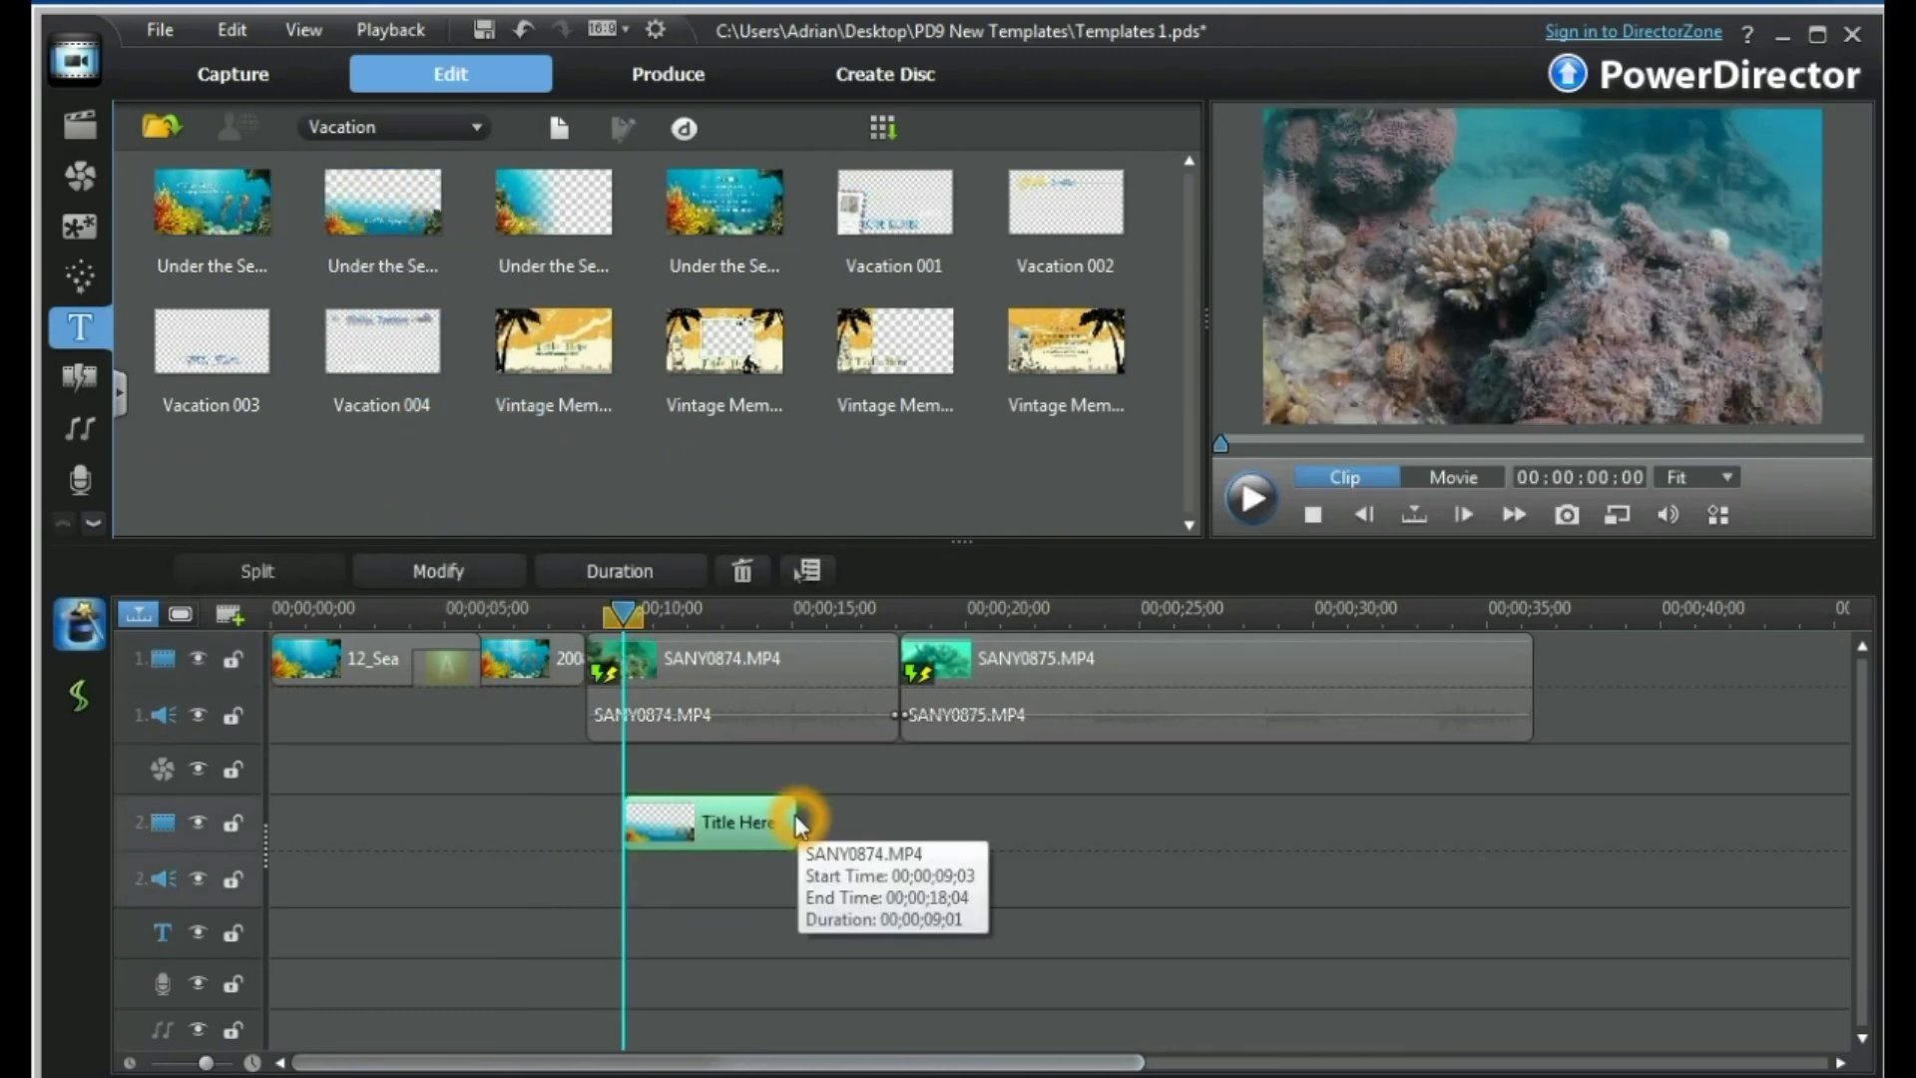
drag(798, 823, 753, 824)
Change the track-2 title text to 'The angry nemo' and rewind to the start.
click(725, 903)
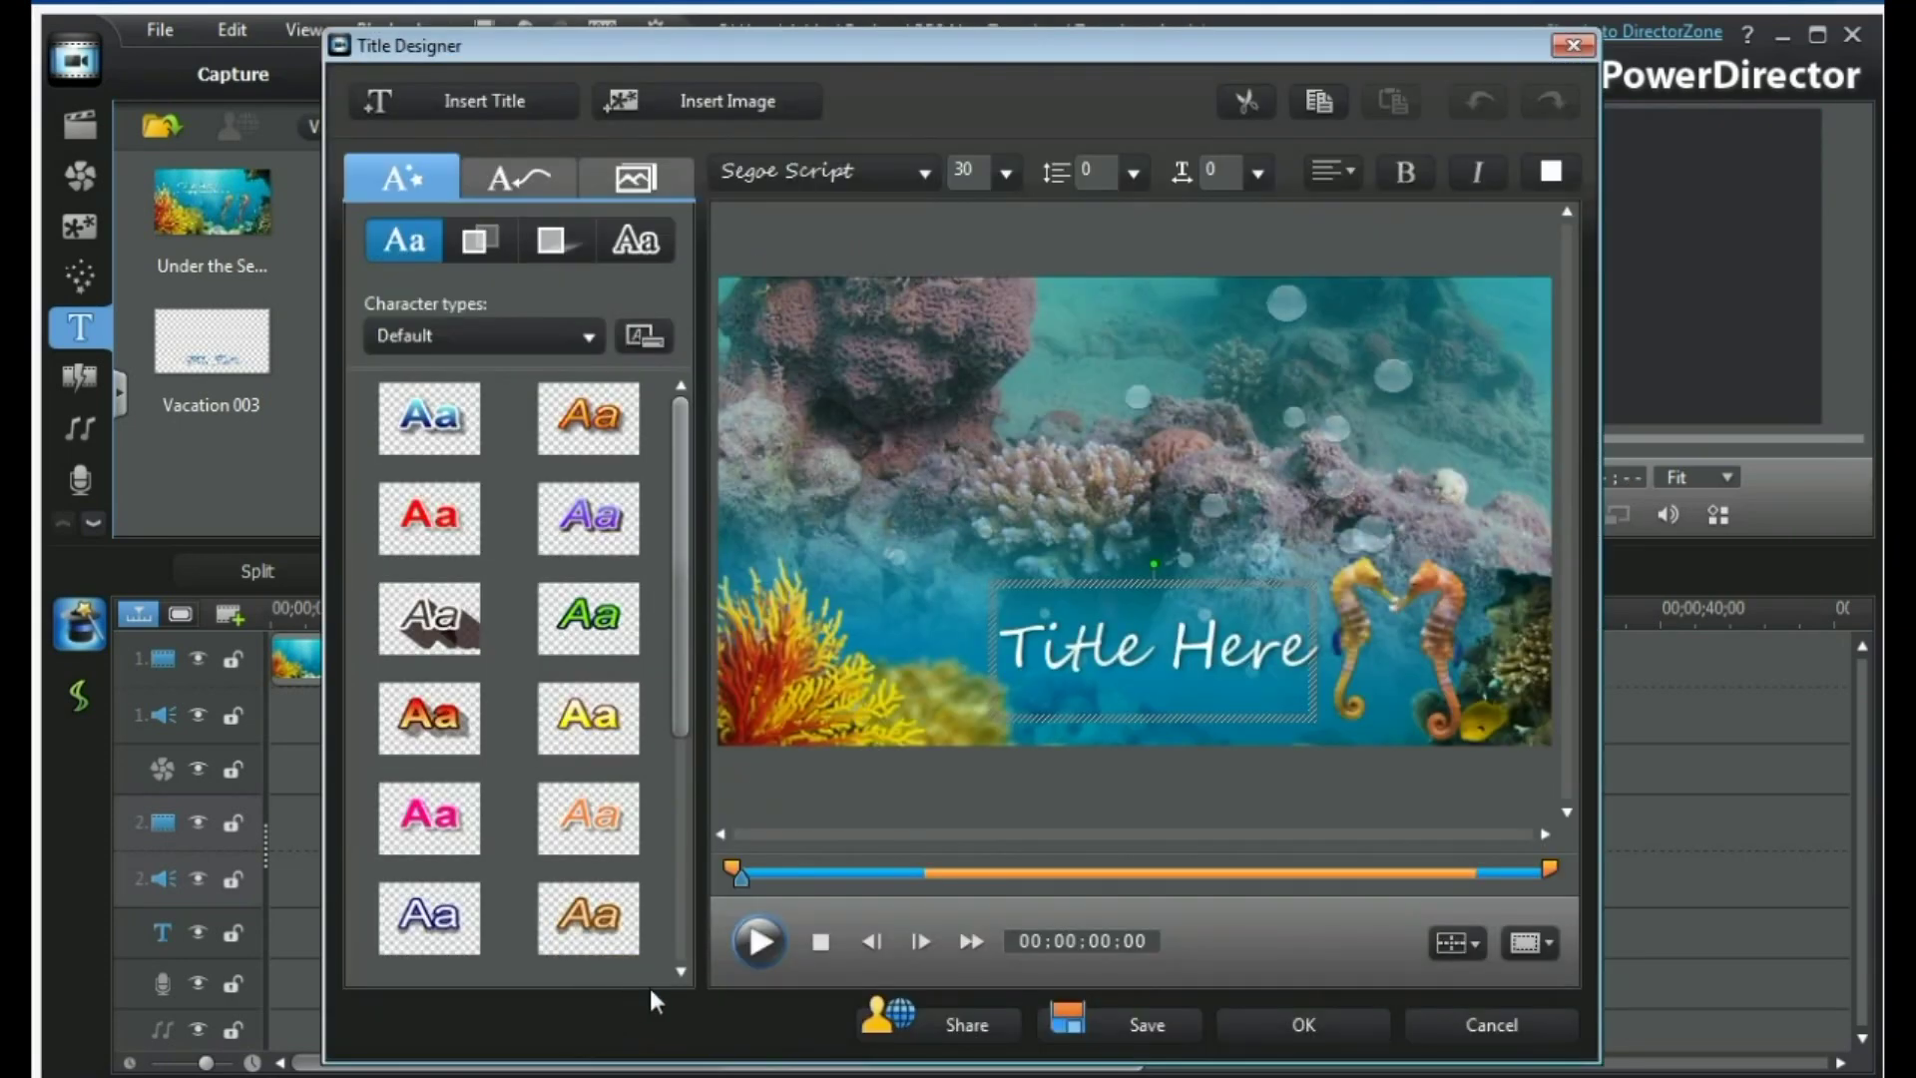
click(1018, 648)
drag(1001, 649, 1308, 657)
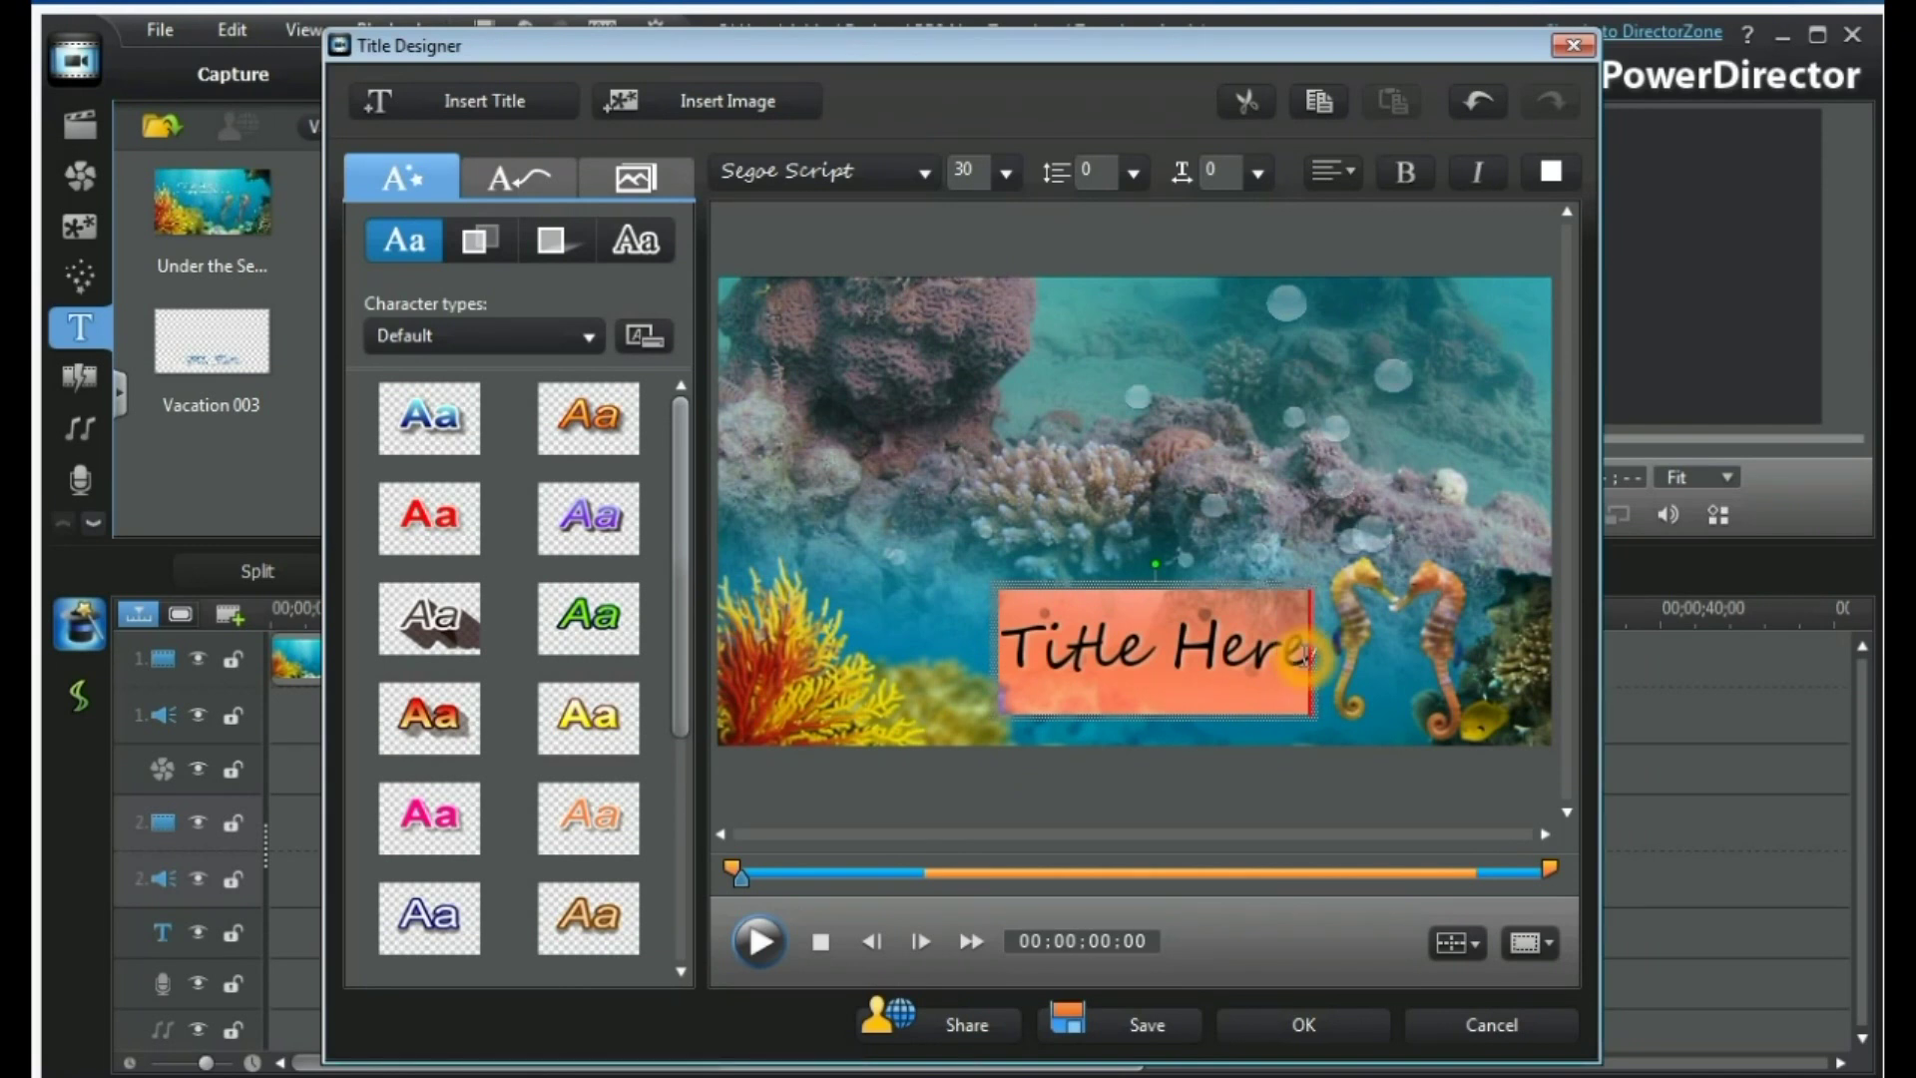
text(The ang)
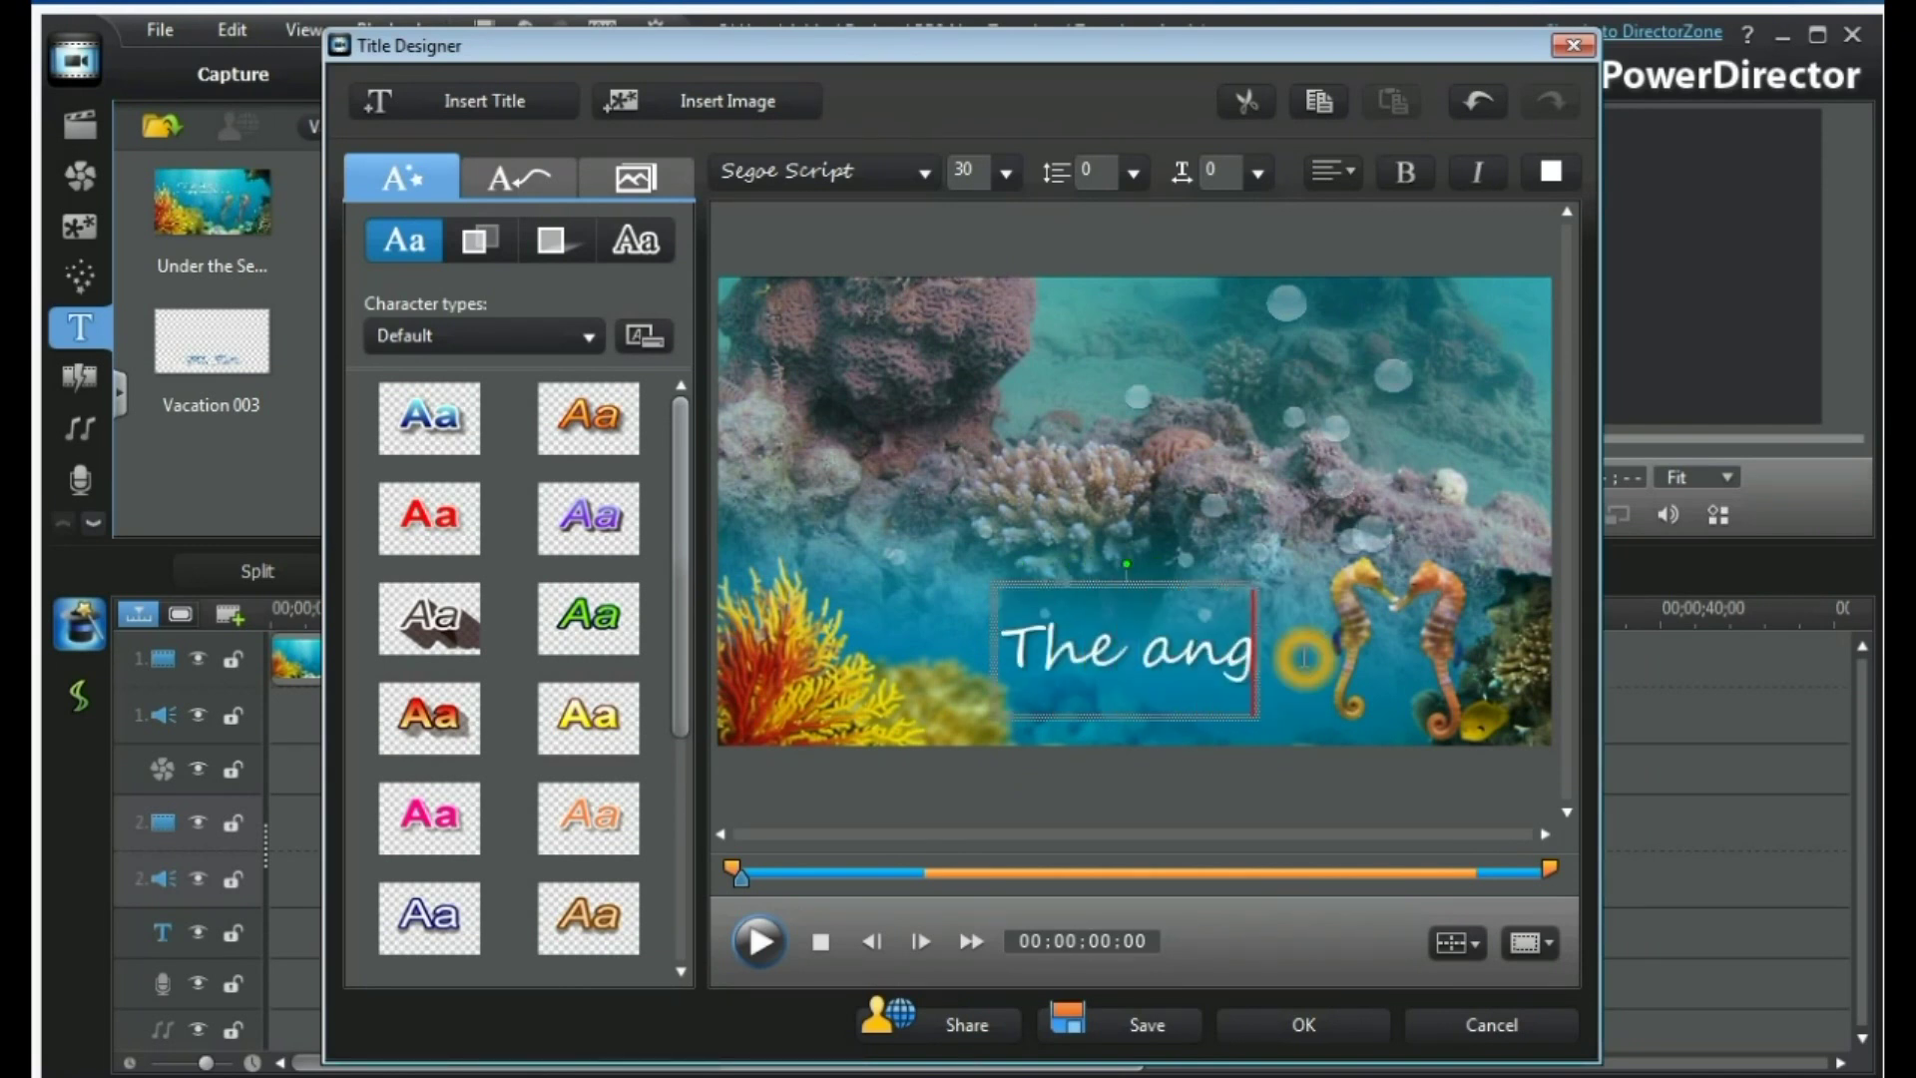
text(ry nem)
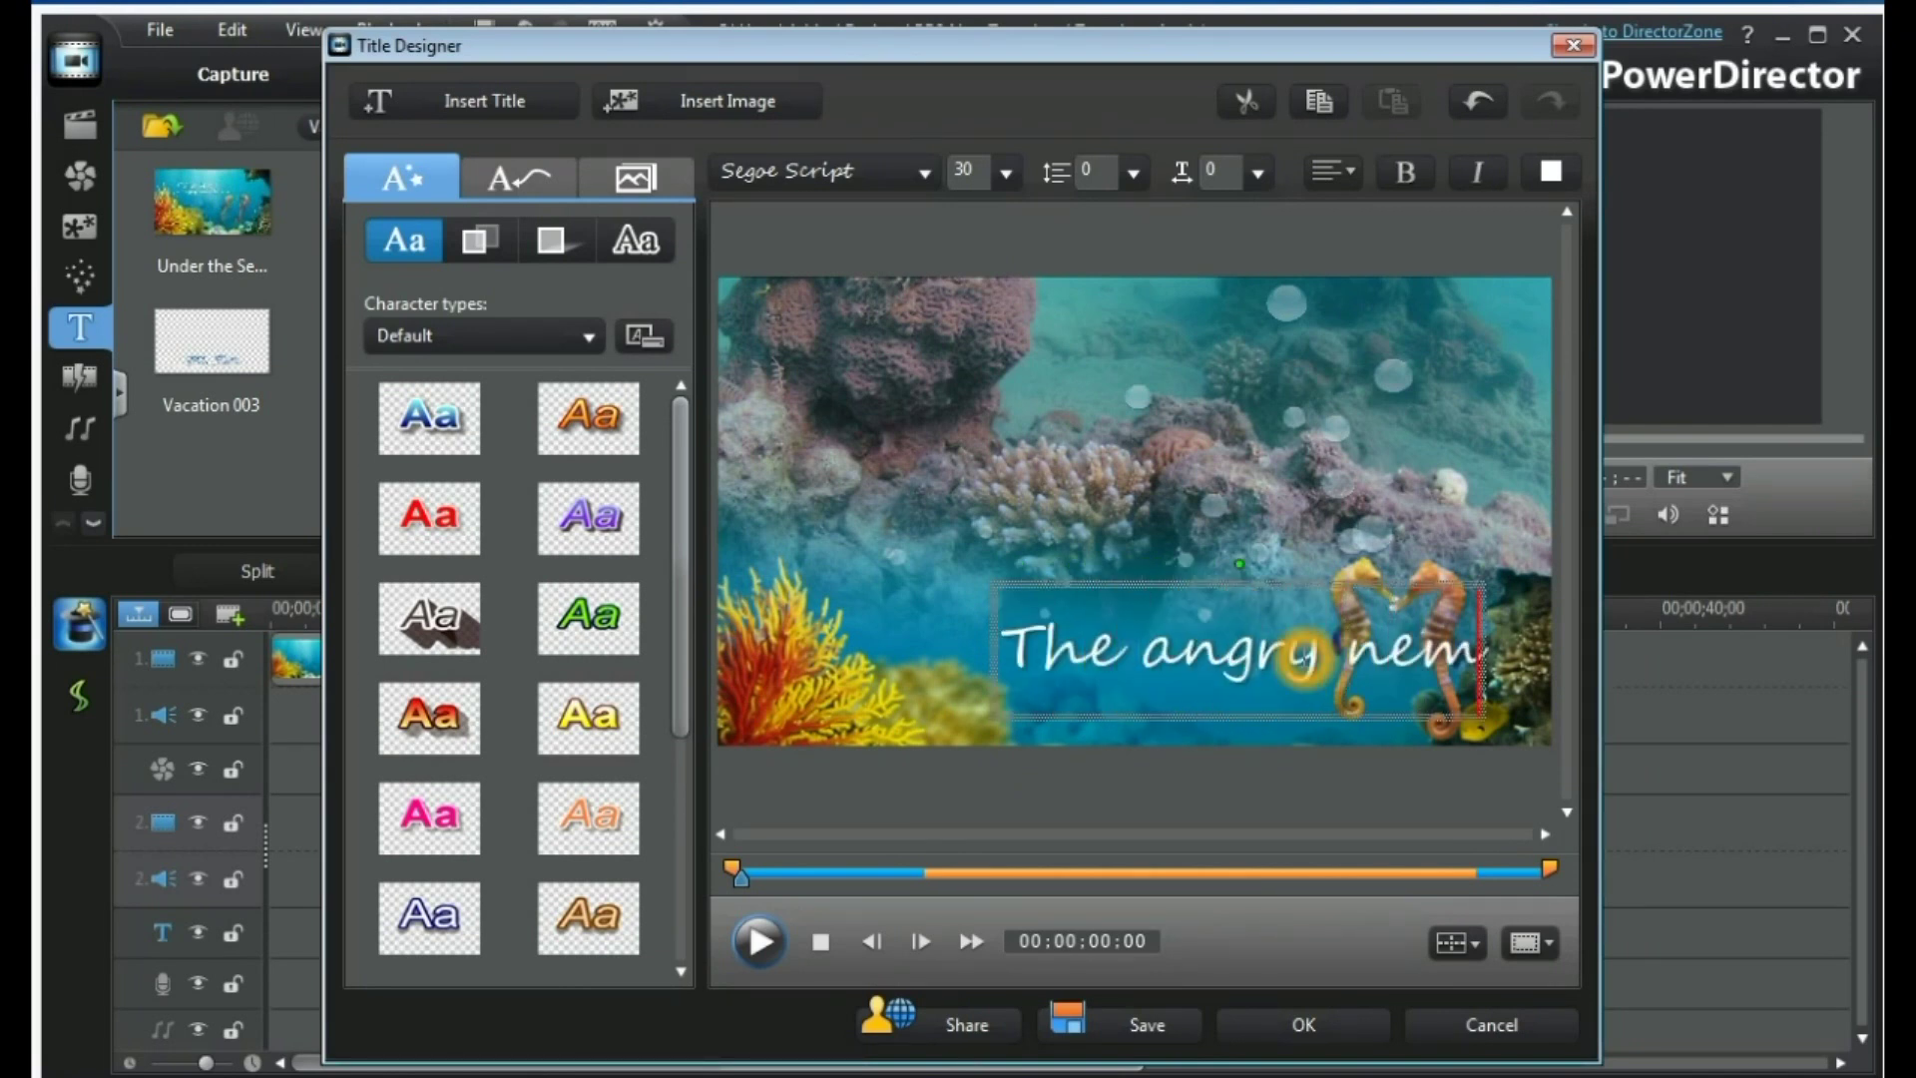
text(o)
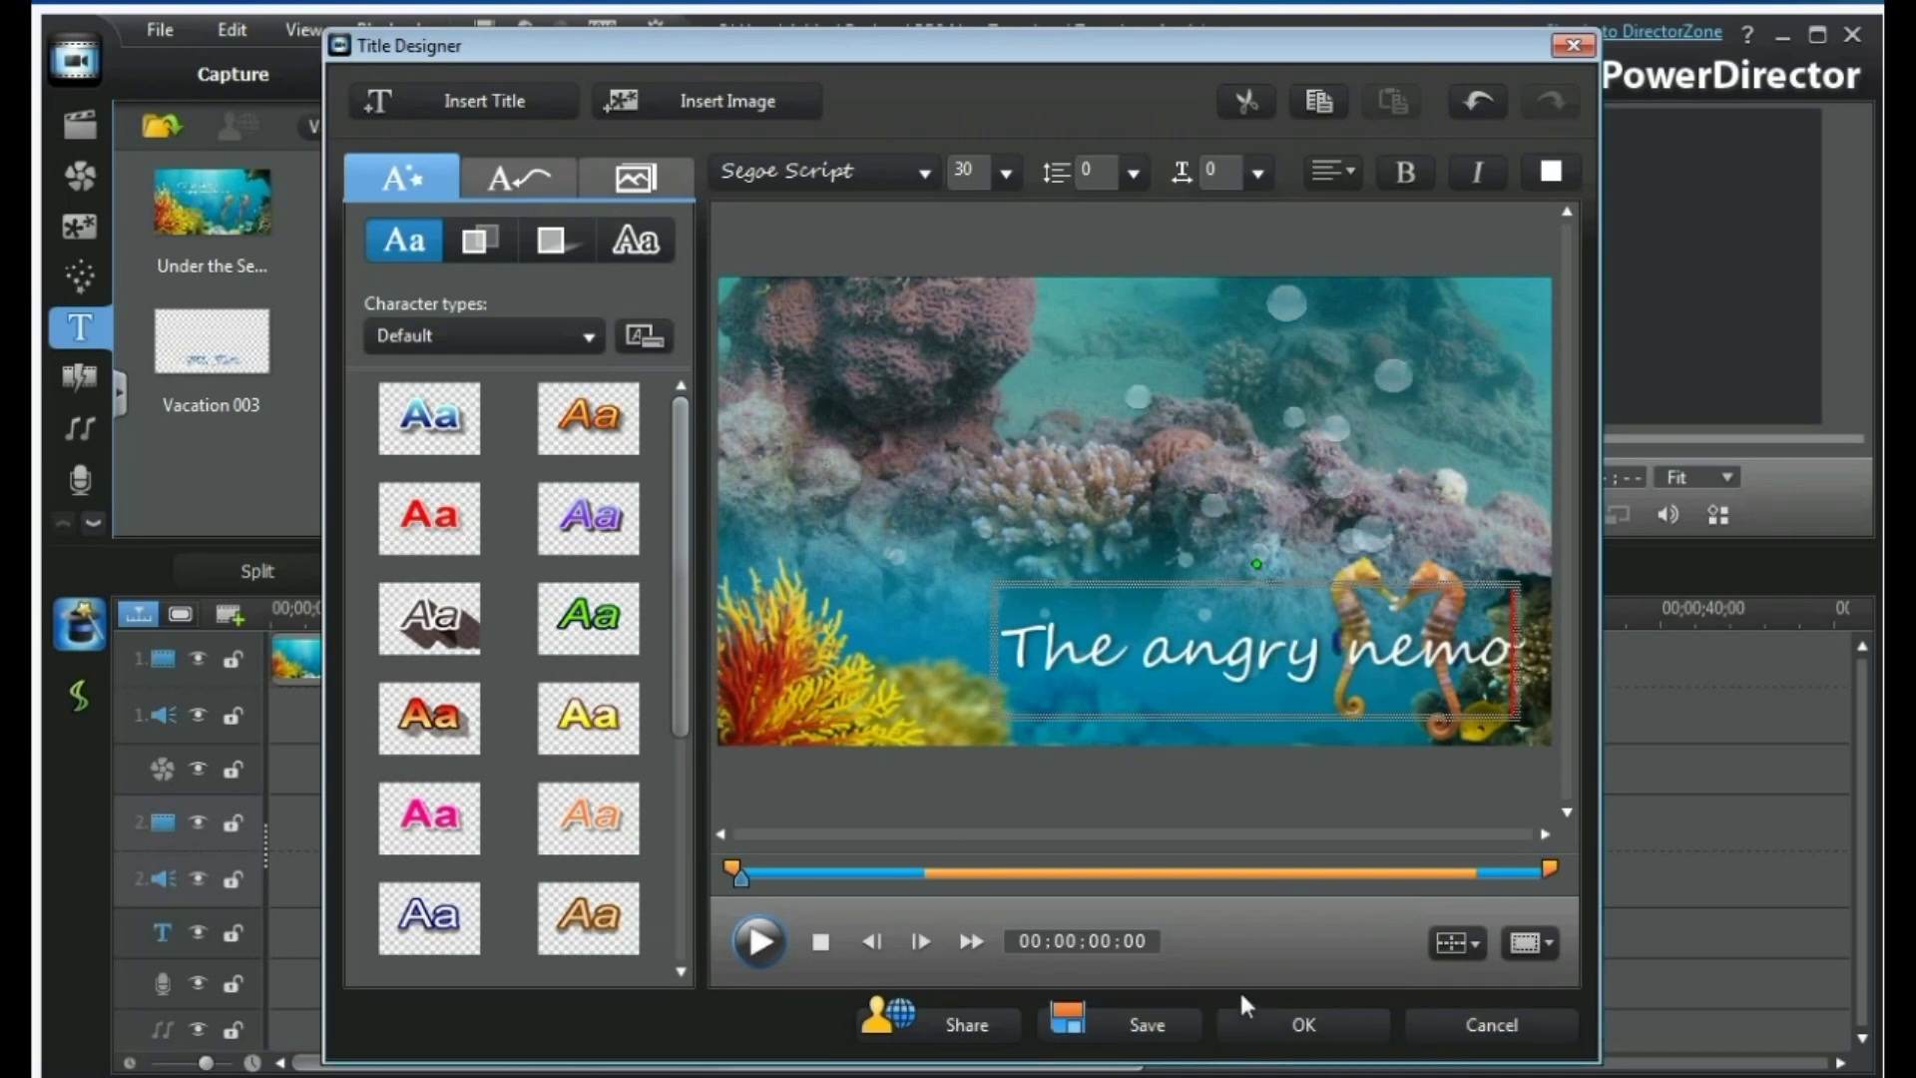
click(1300, 1028)
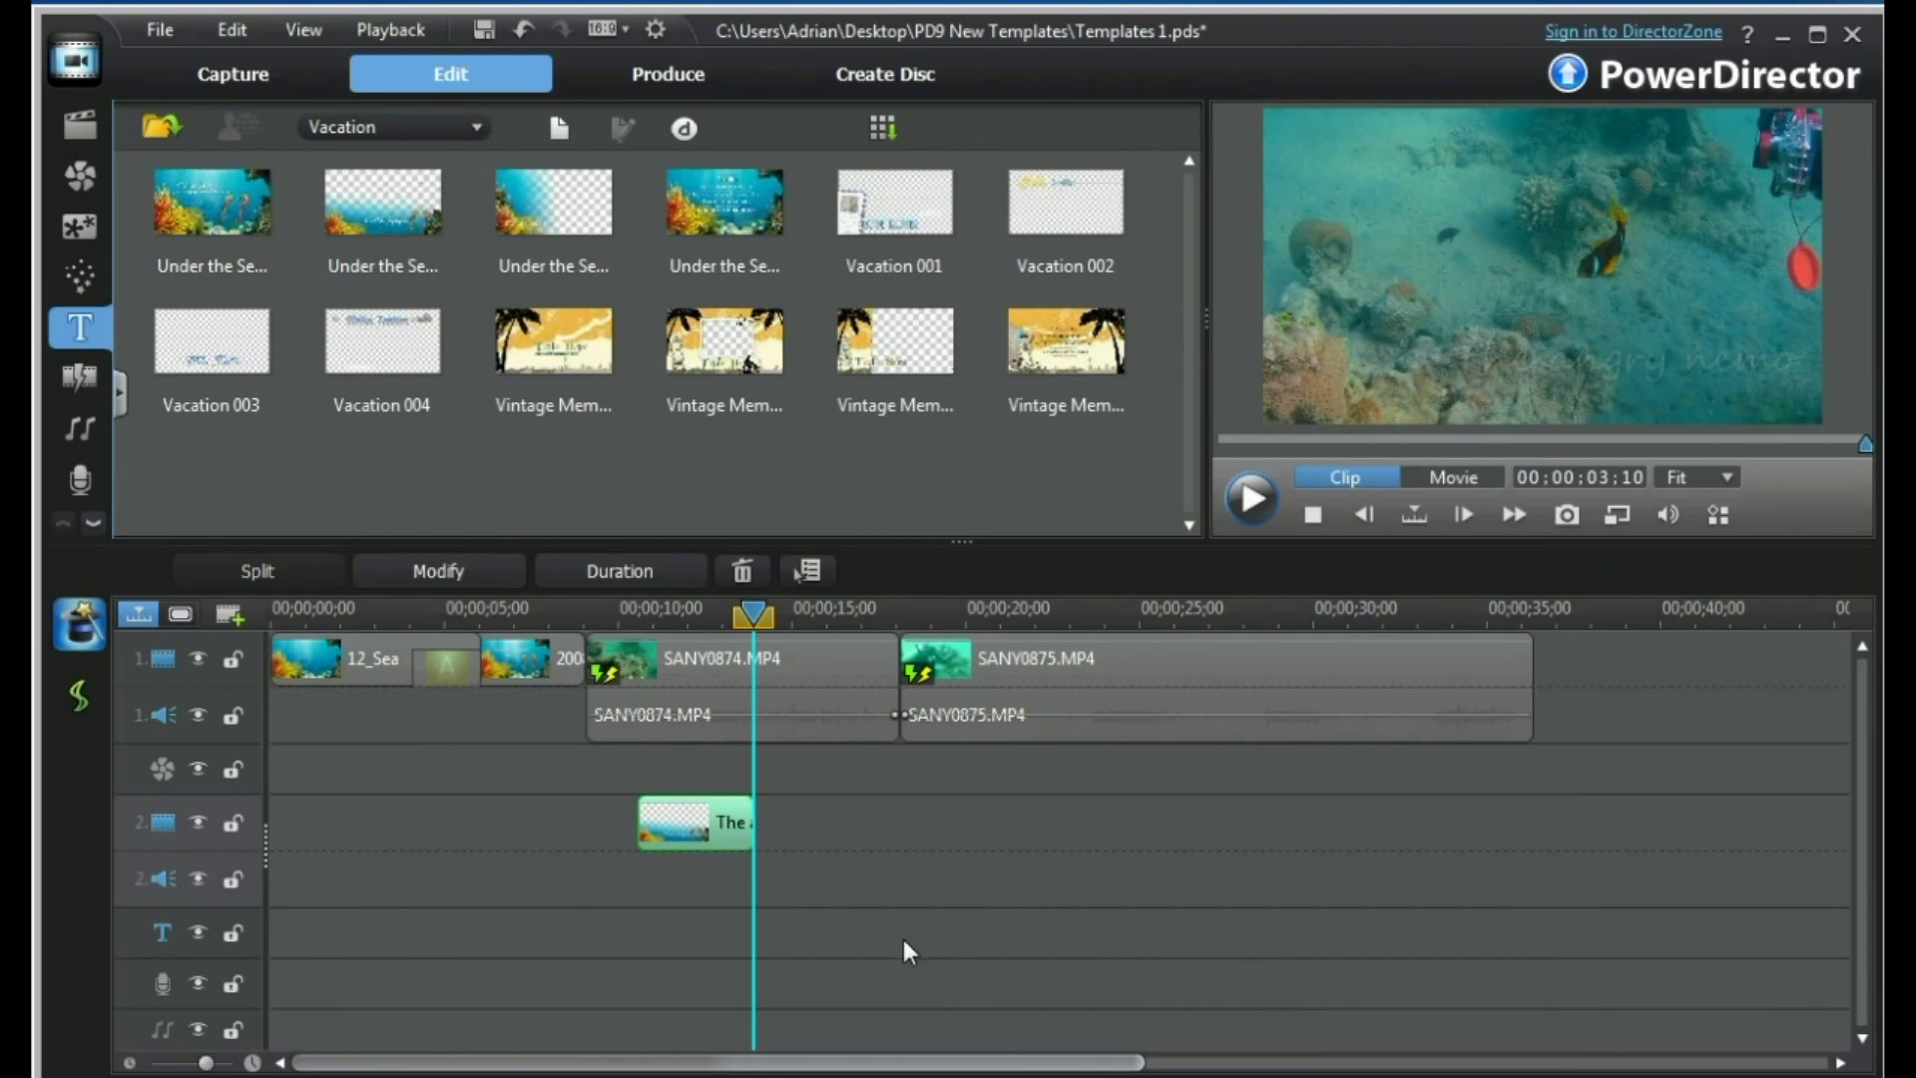
drag(761, 621, 271, 623)
click(284, 643)
click(1458, 480)
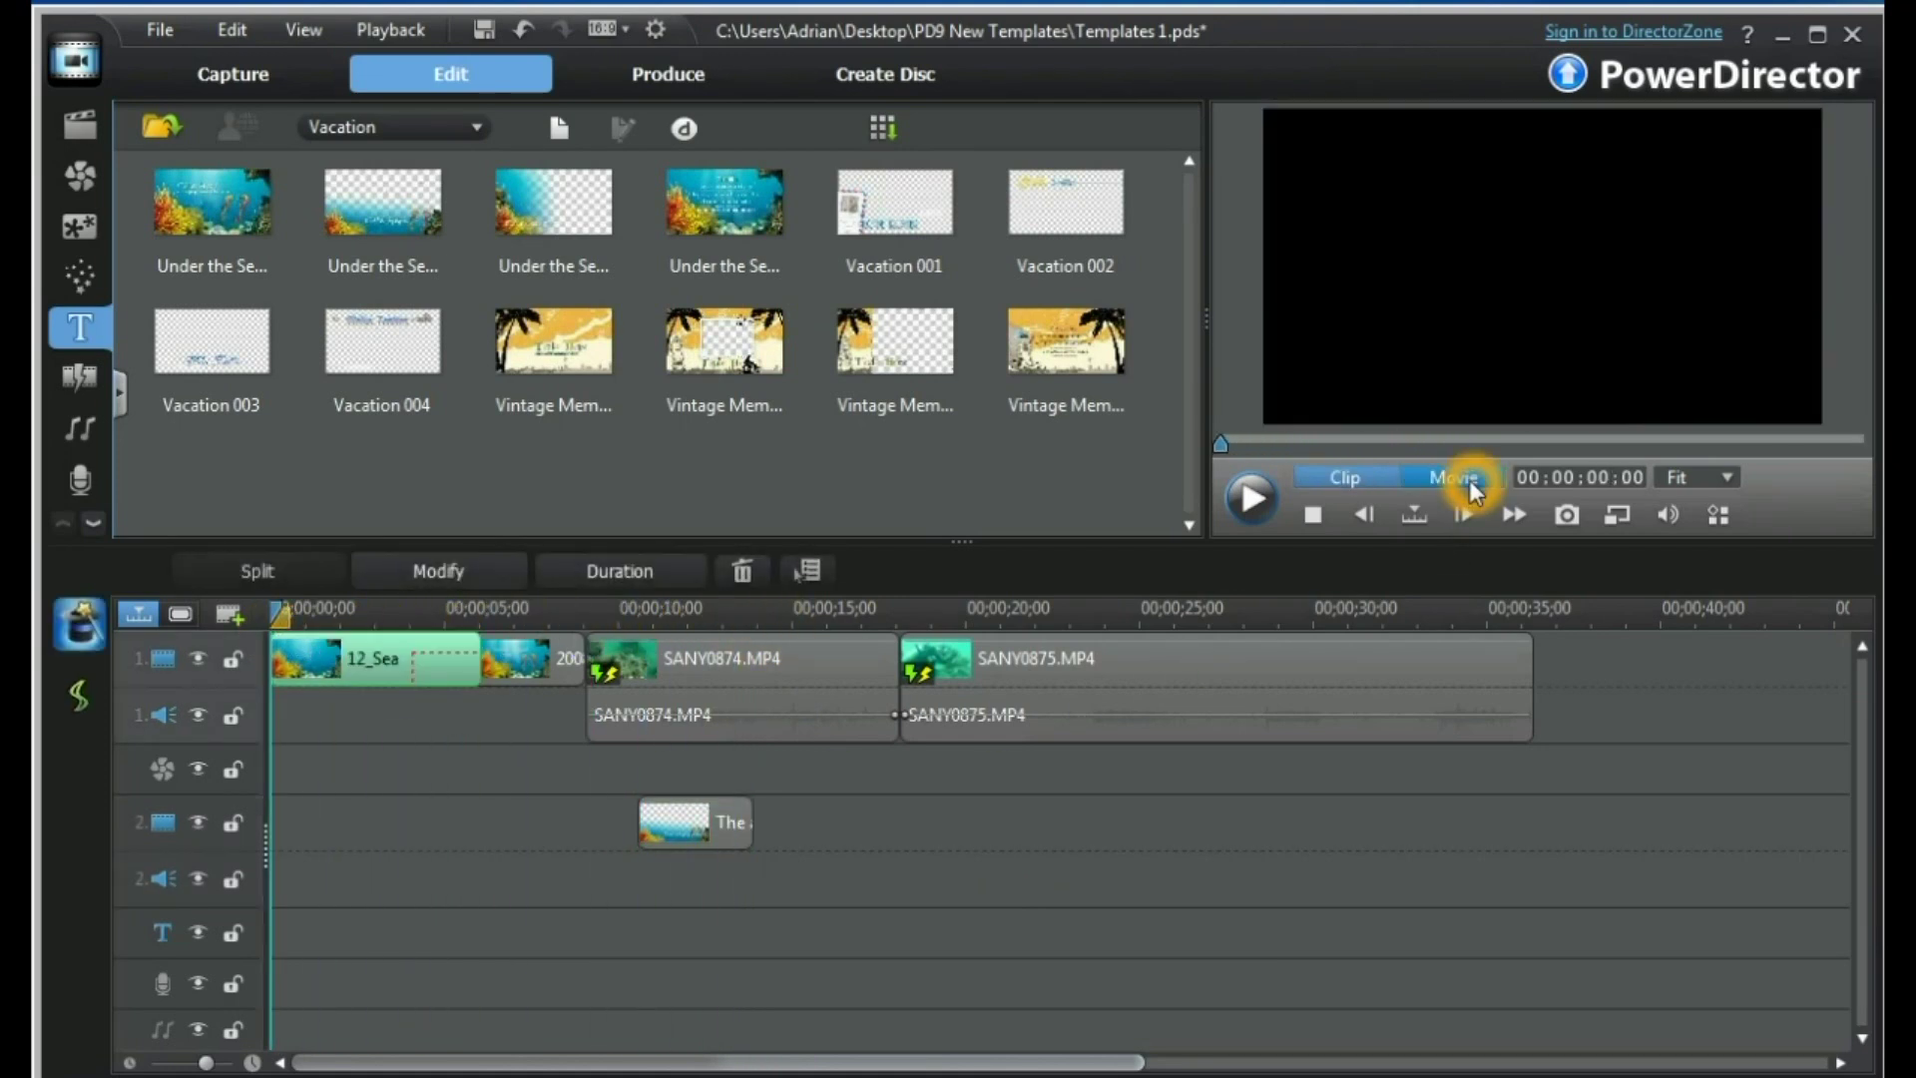
click(1254, 498)
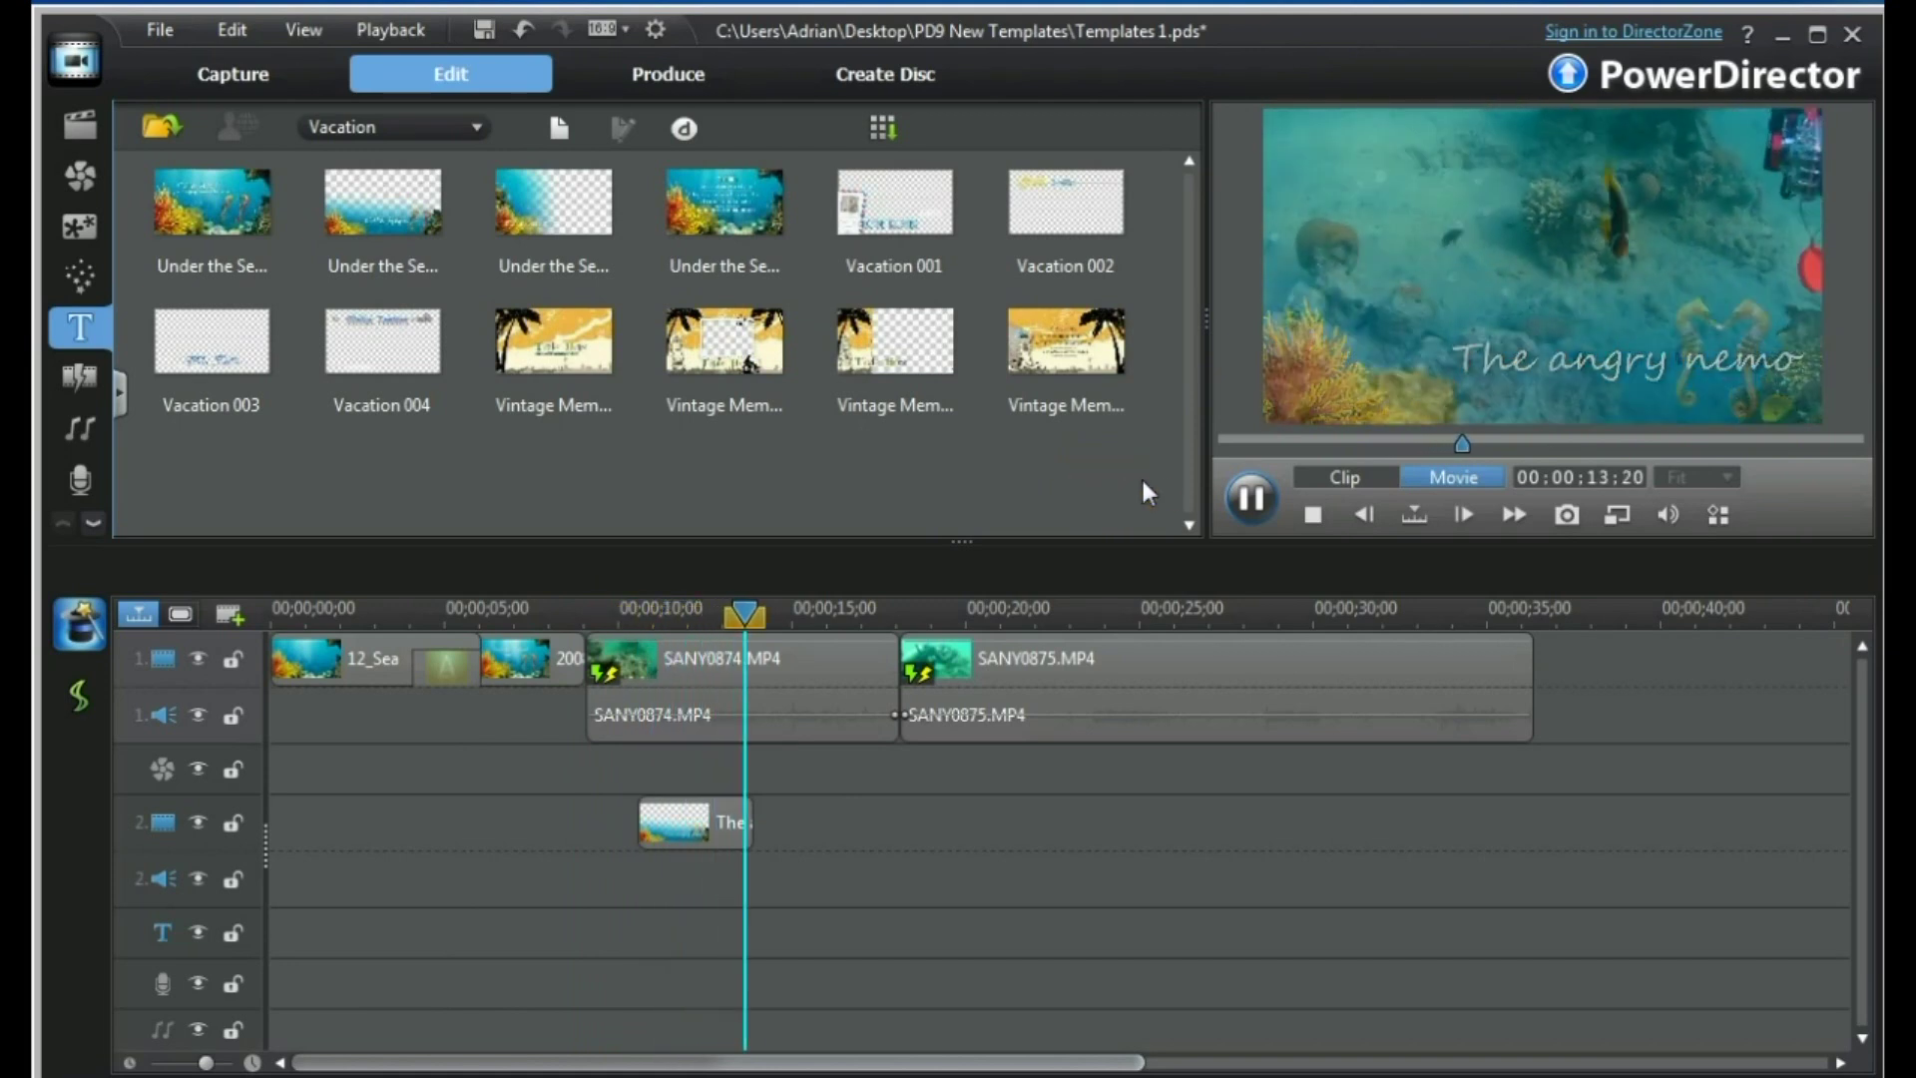
click(1251, 504)
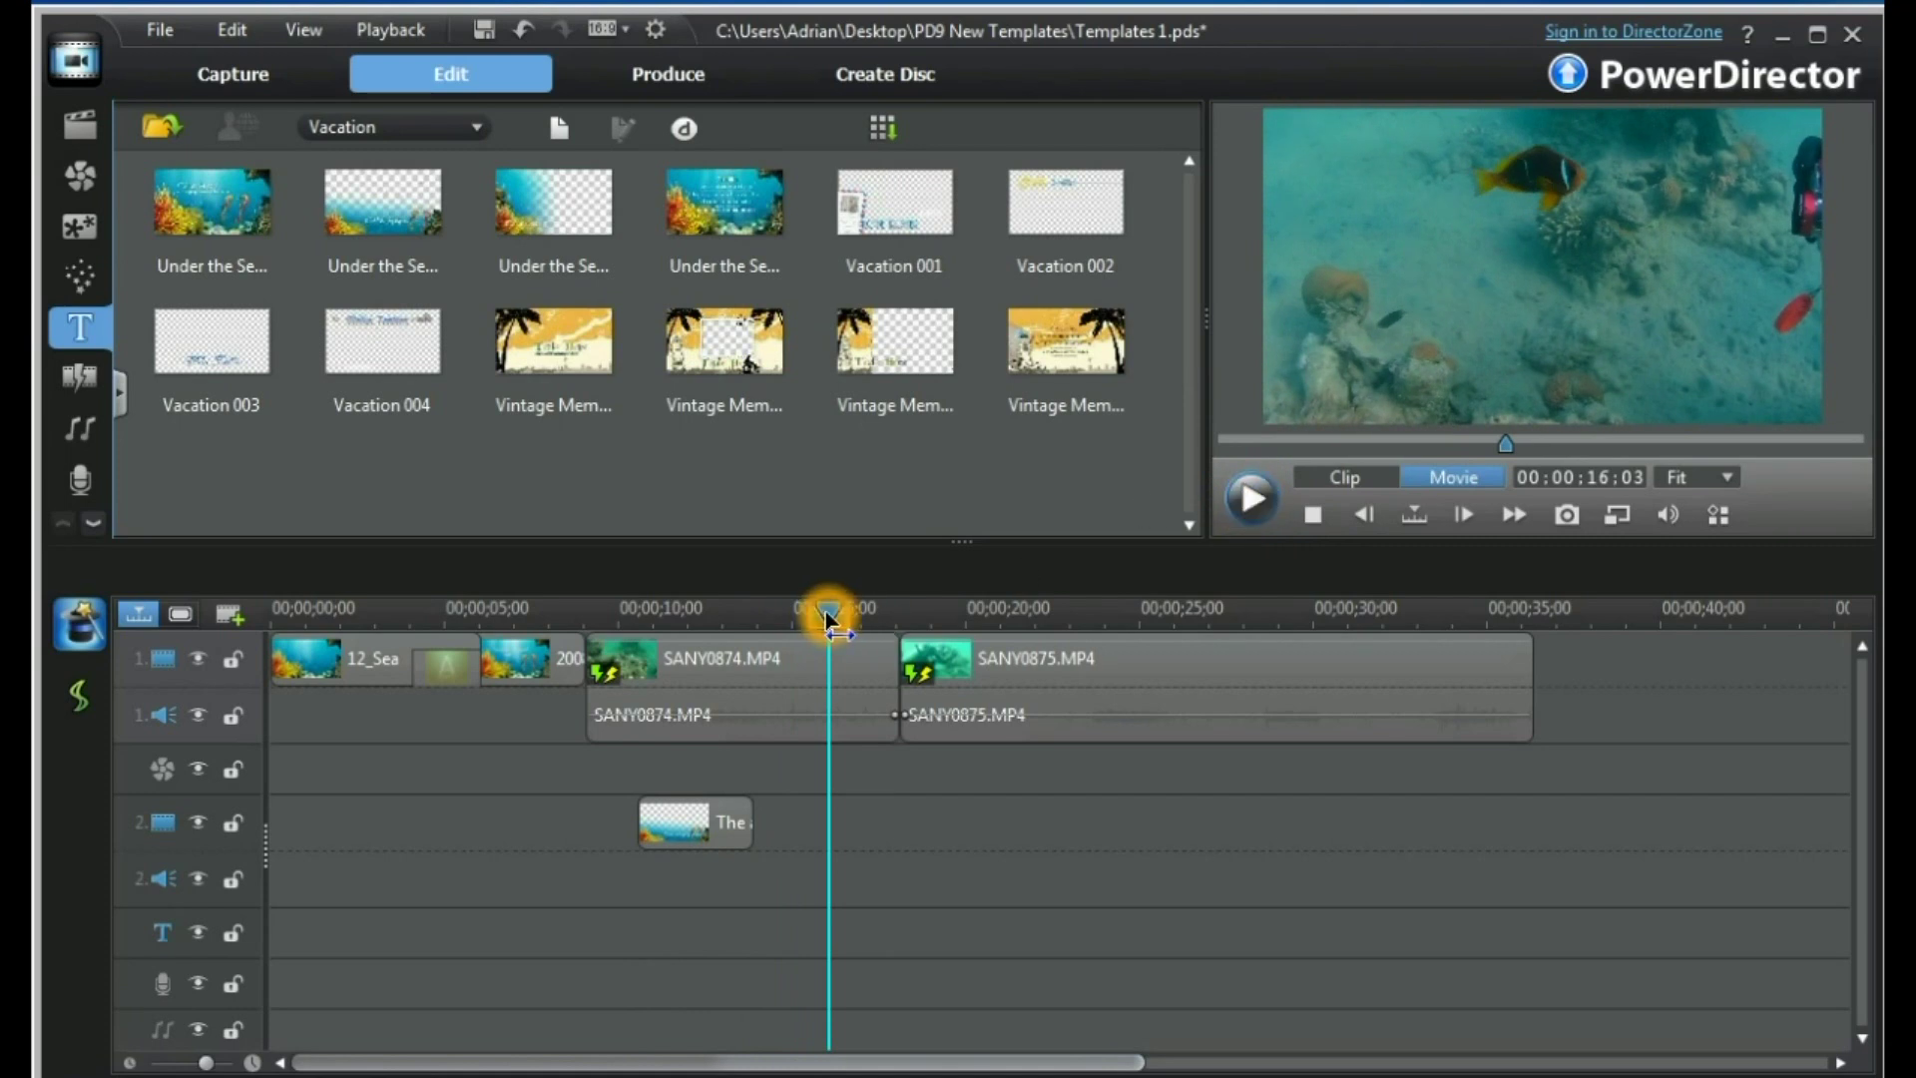
drag(827, 621, 402, 614)
Place the Under the Sea 03 title on track 2 at 00;00;18;04, trimmed to 03;16.
click(553, 221)
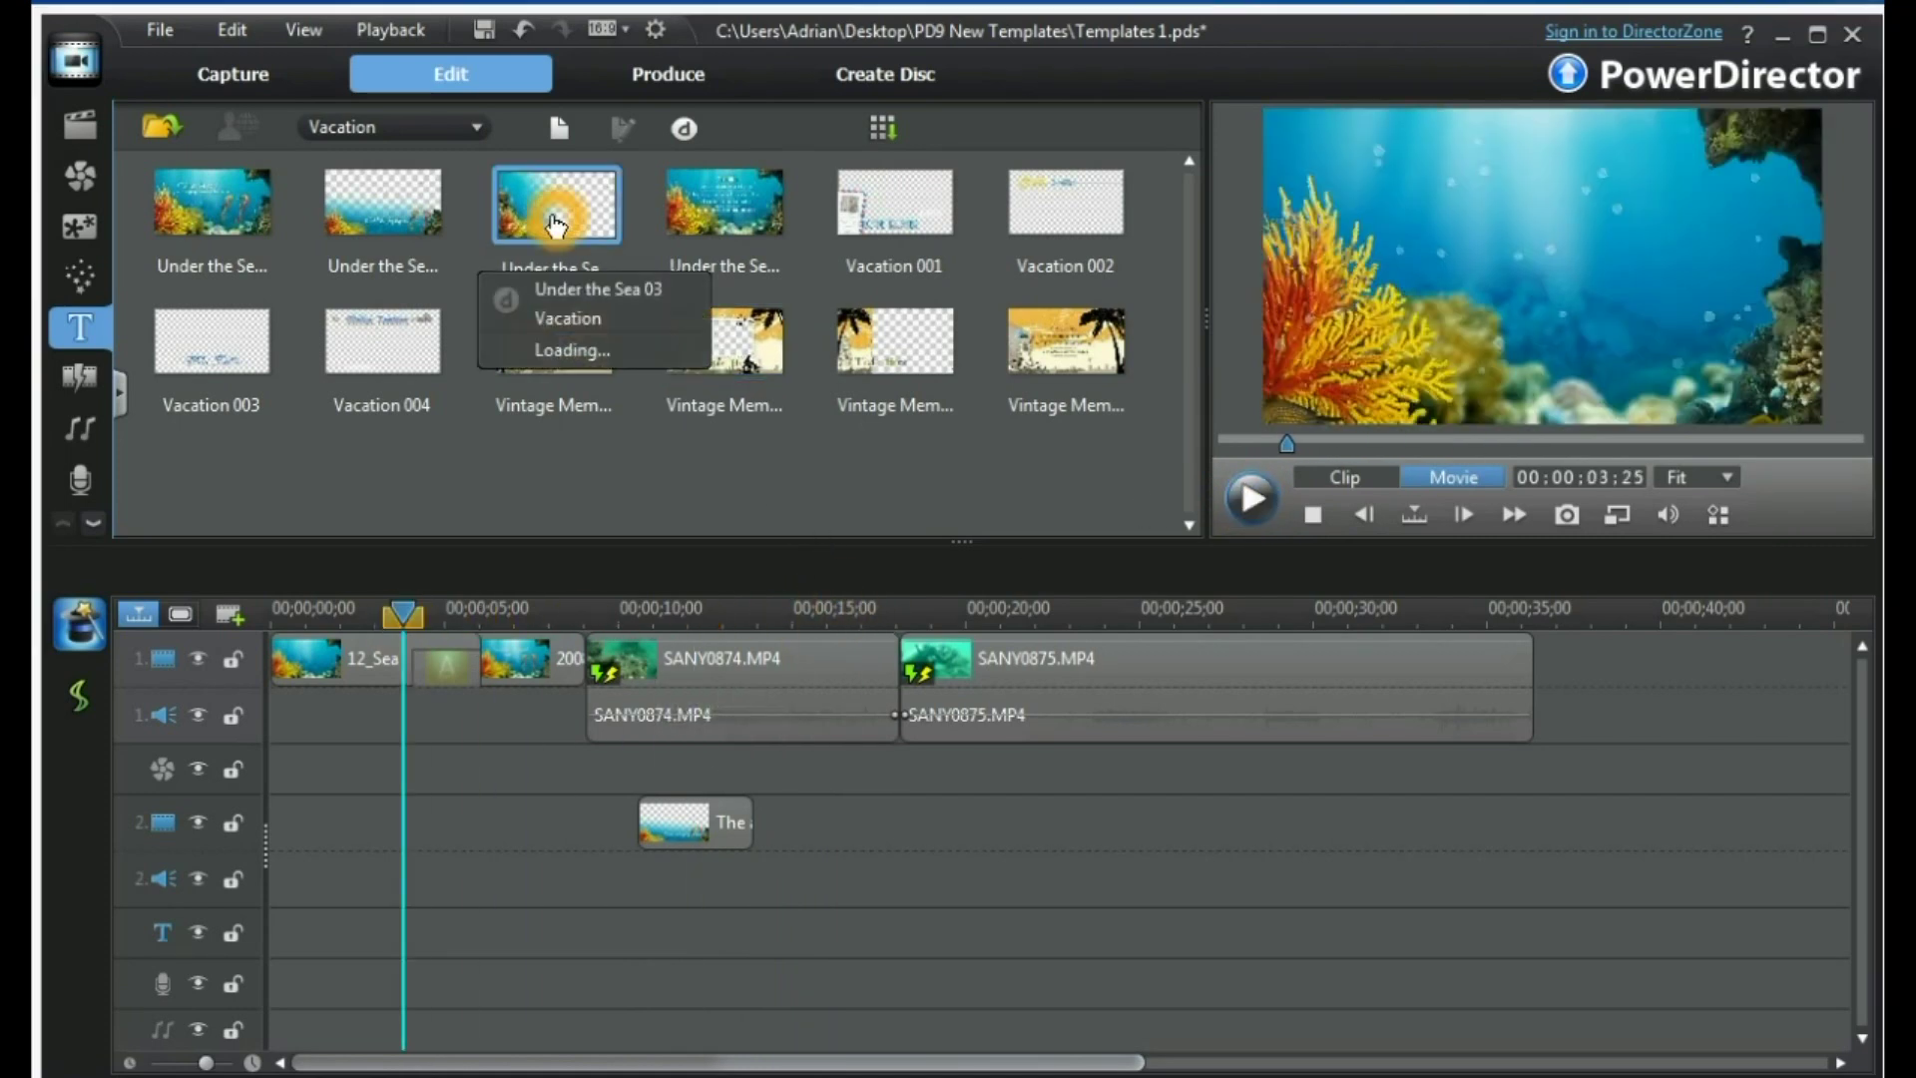
drag(554, 204, 899, 835)
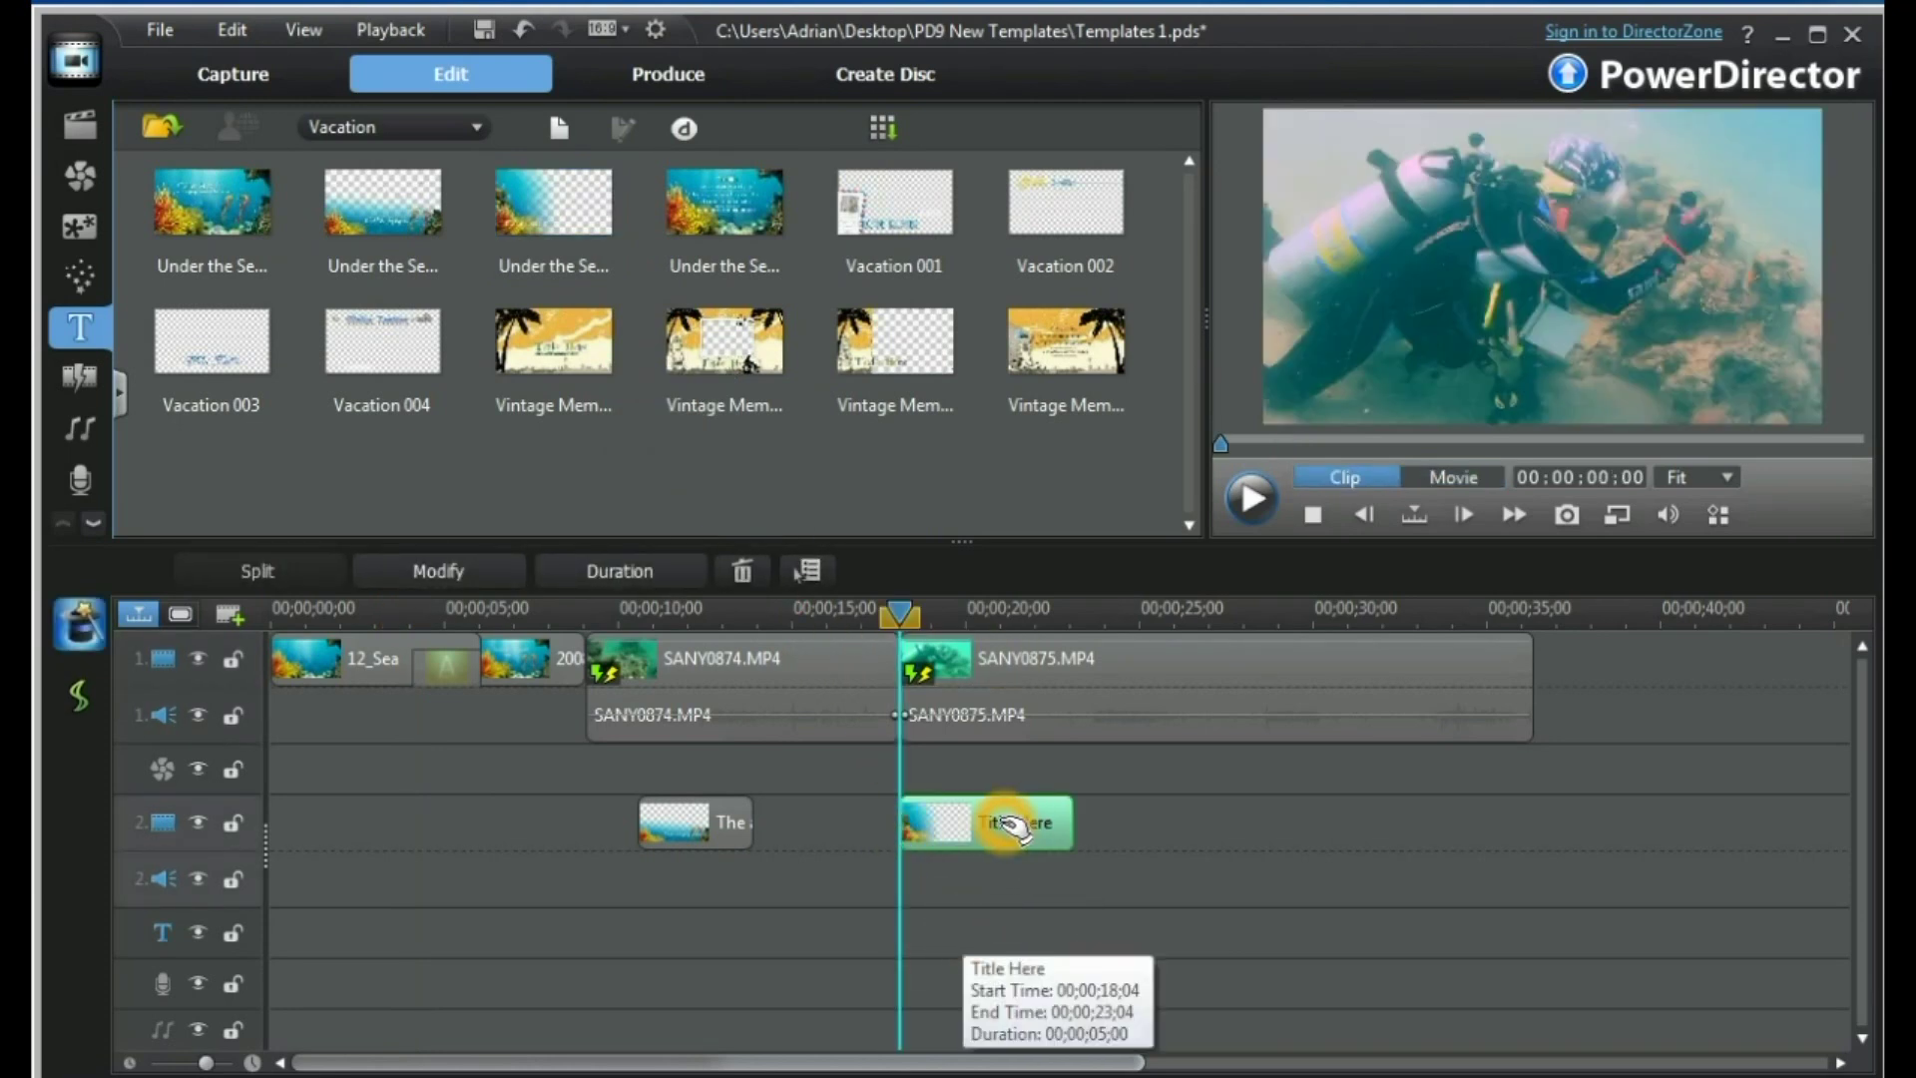
drag(1075, 824, 1022, 825)
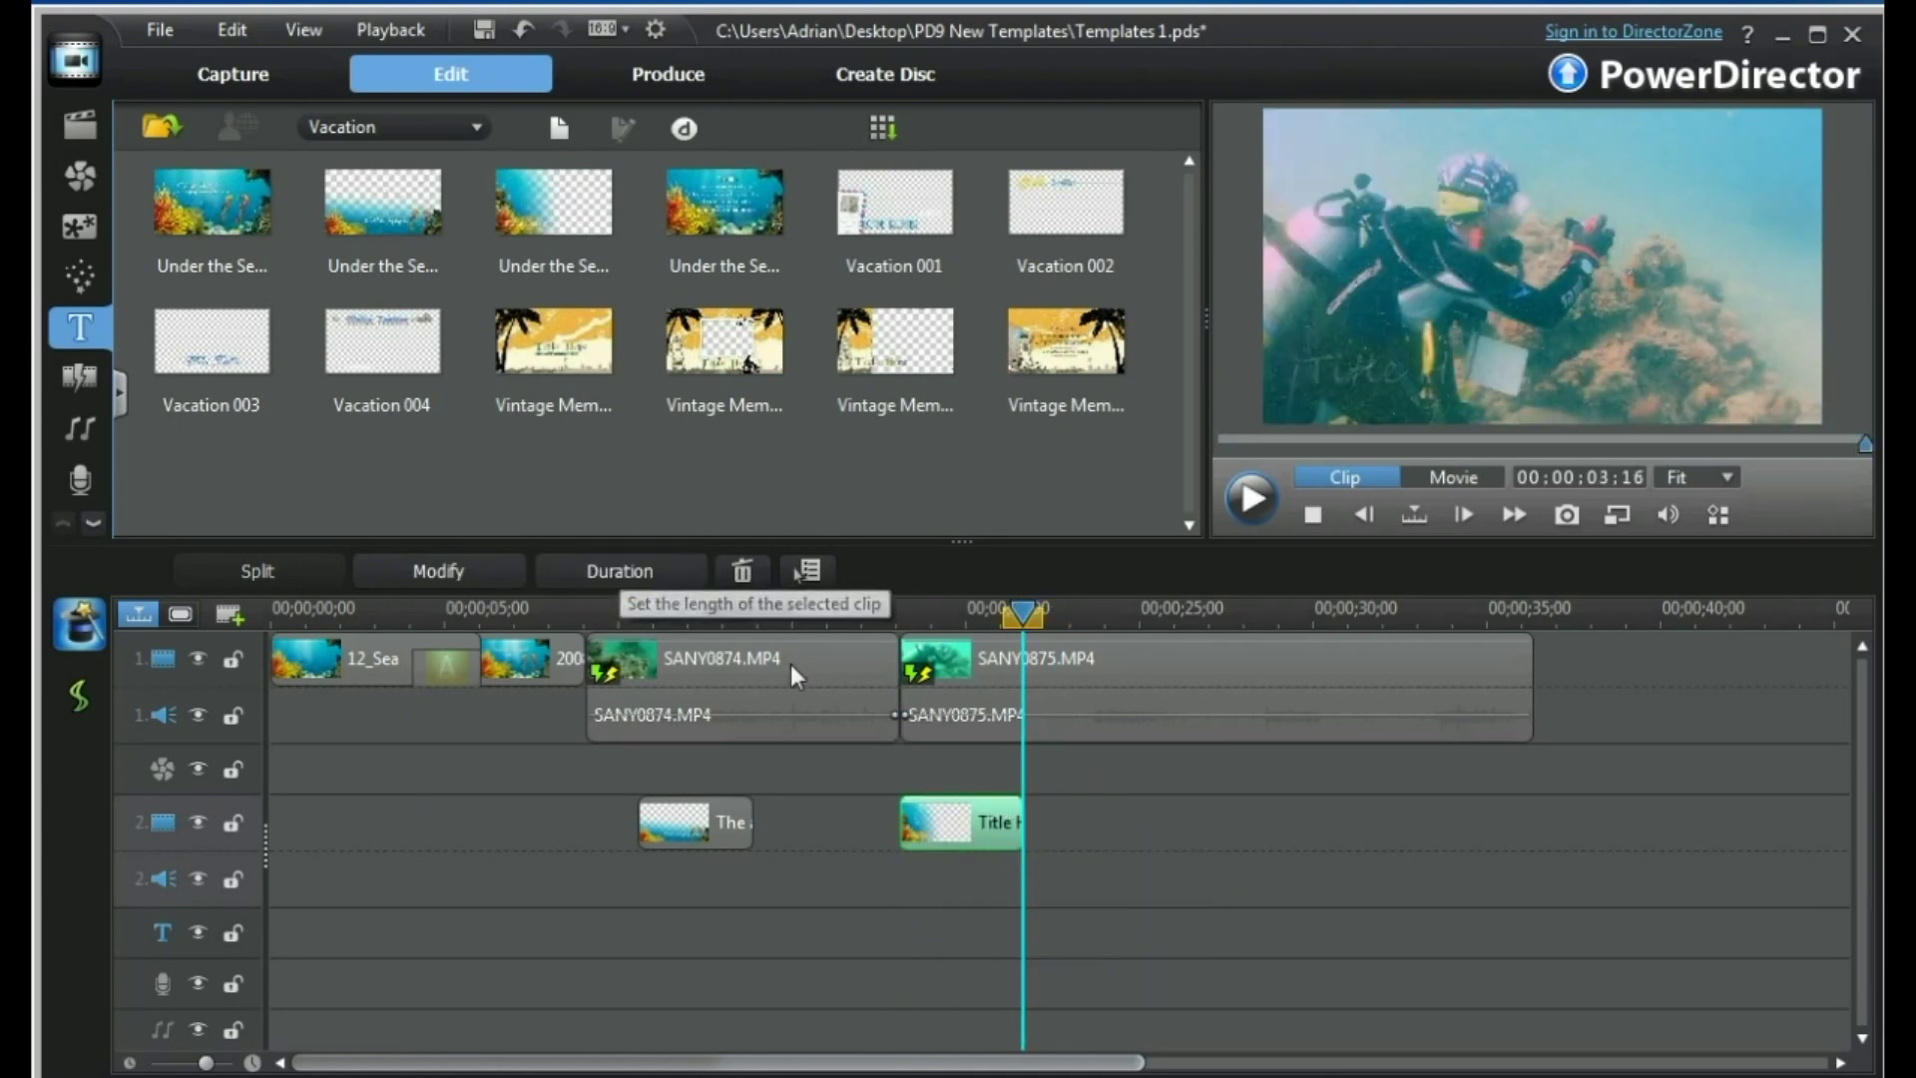
double_click(956, 823)
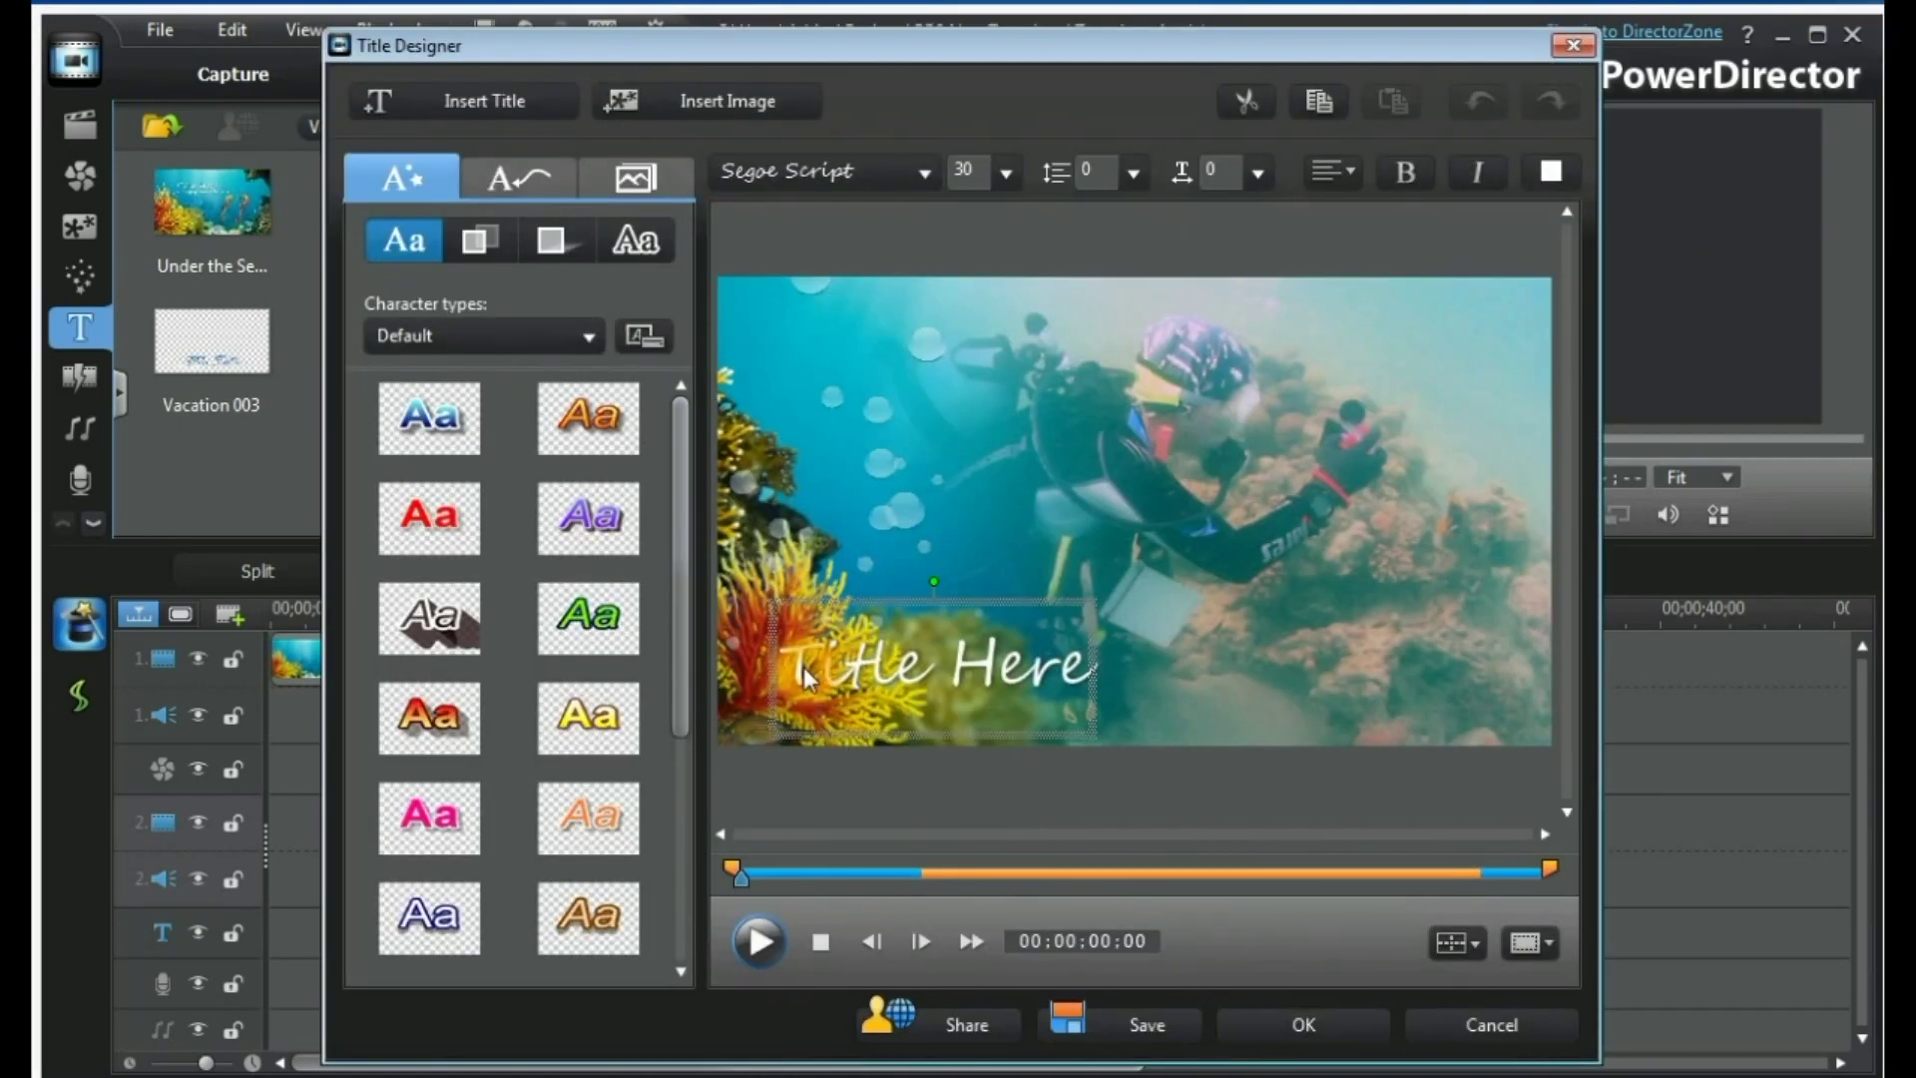
Replace 'Title Here' with 'Go Away, Go Away' and apply it.
drag(806, 678, 1077, 696)
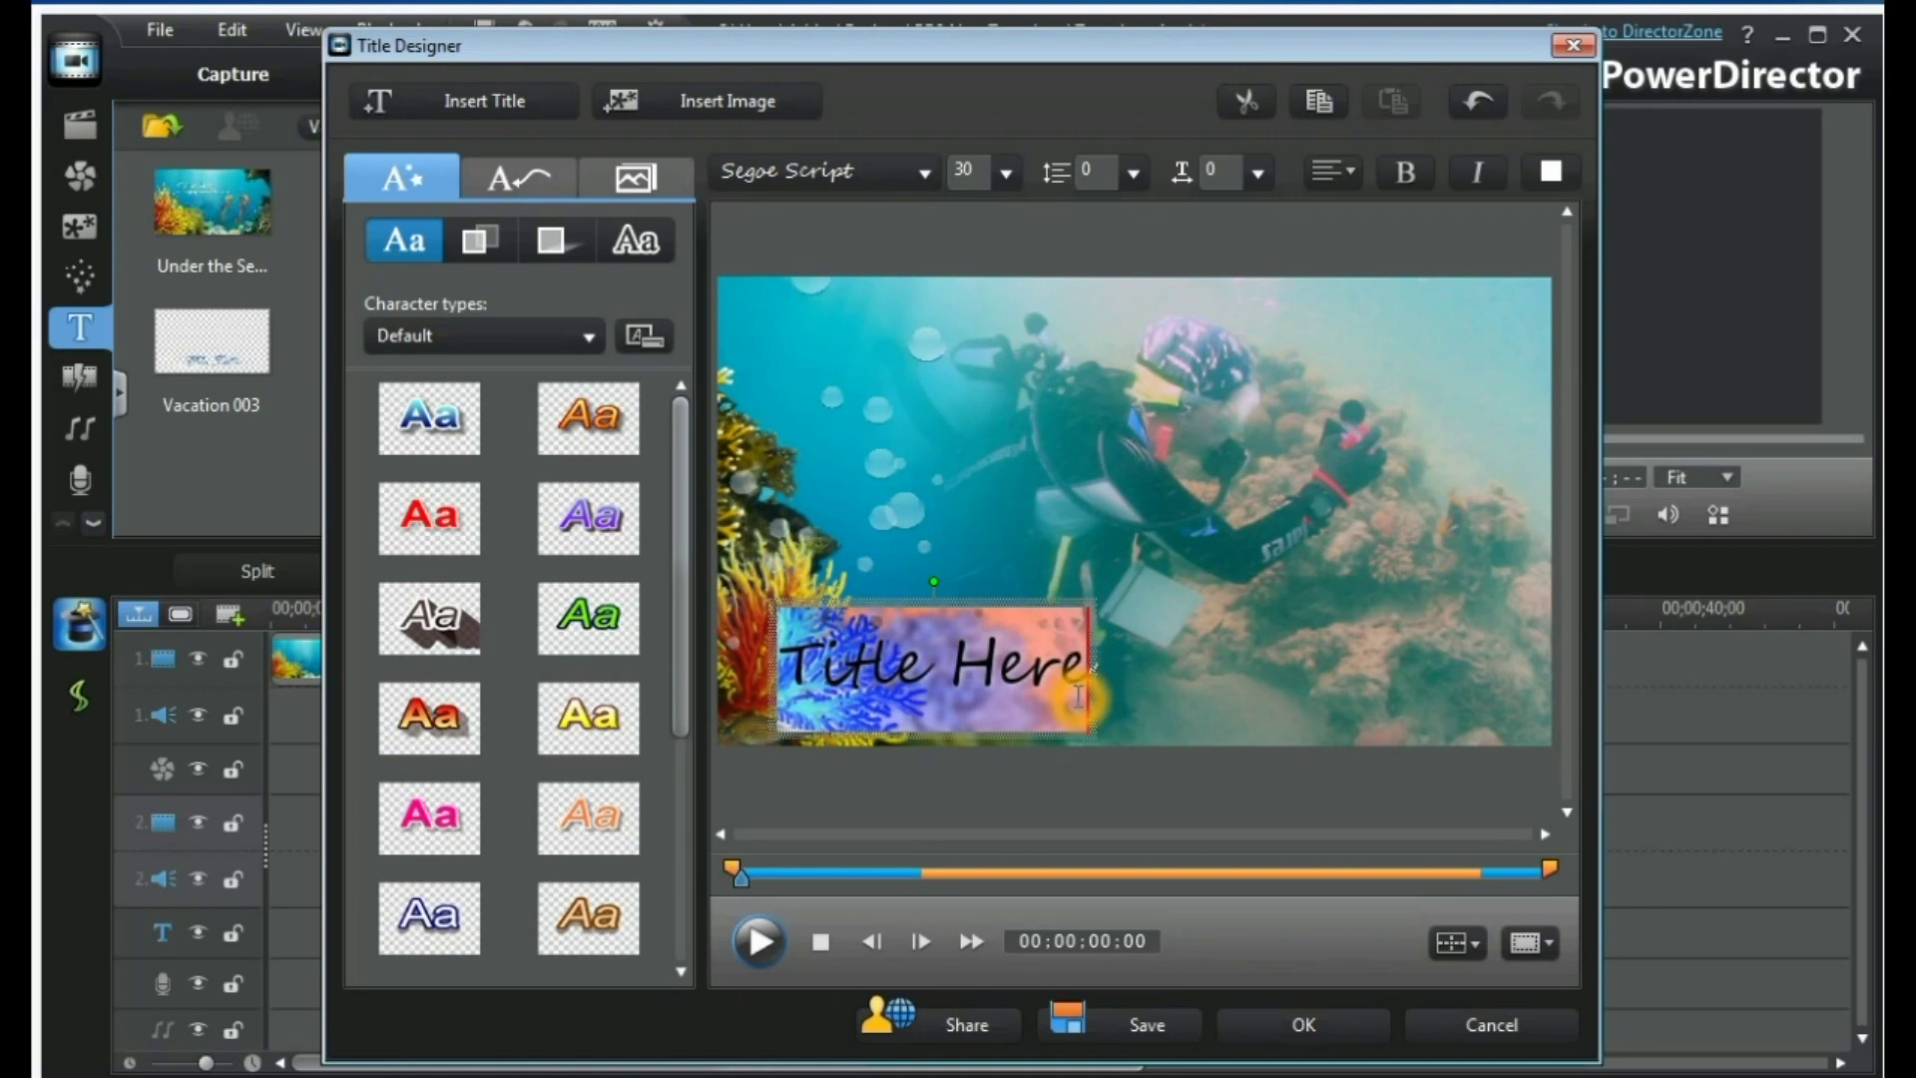
text(Go)
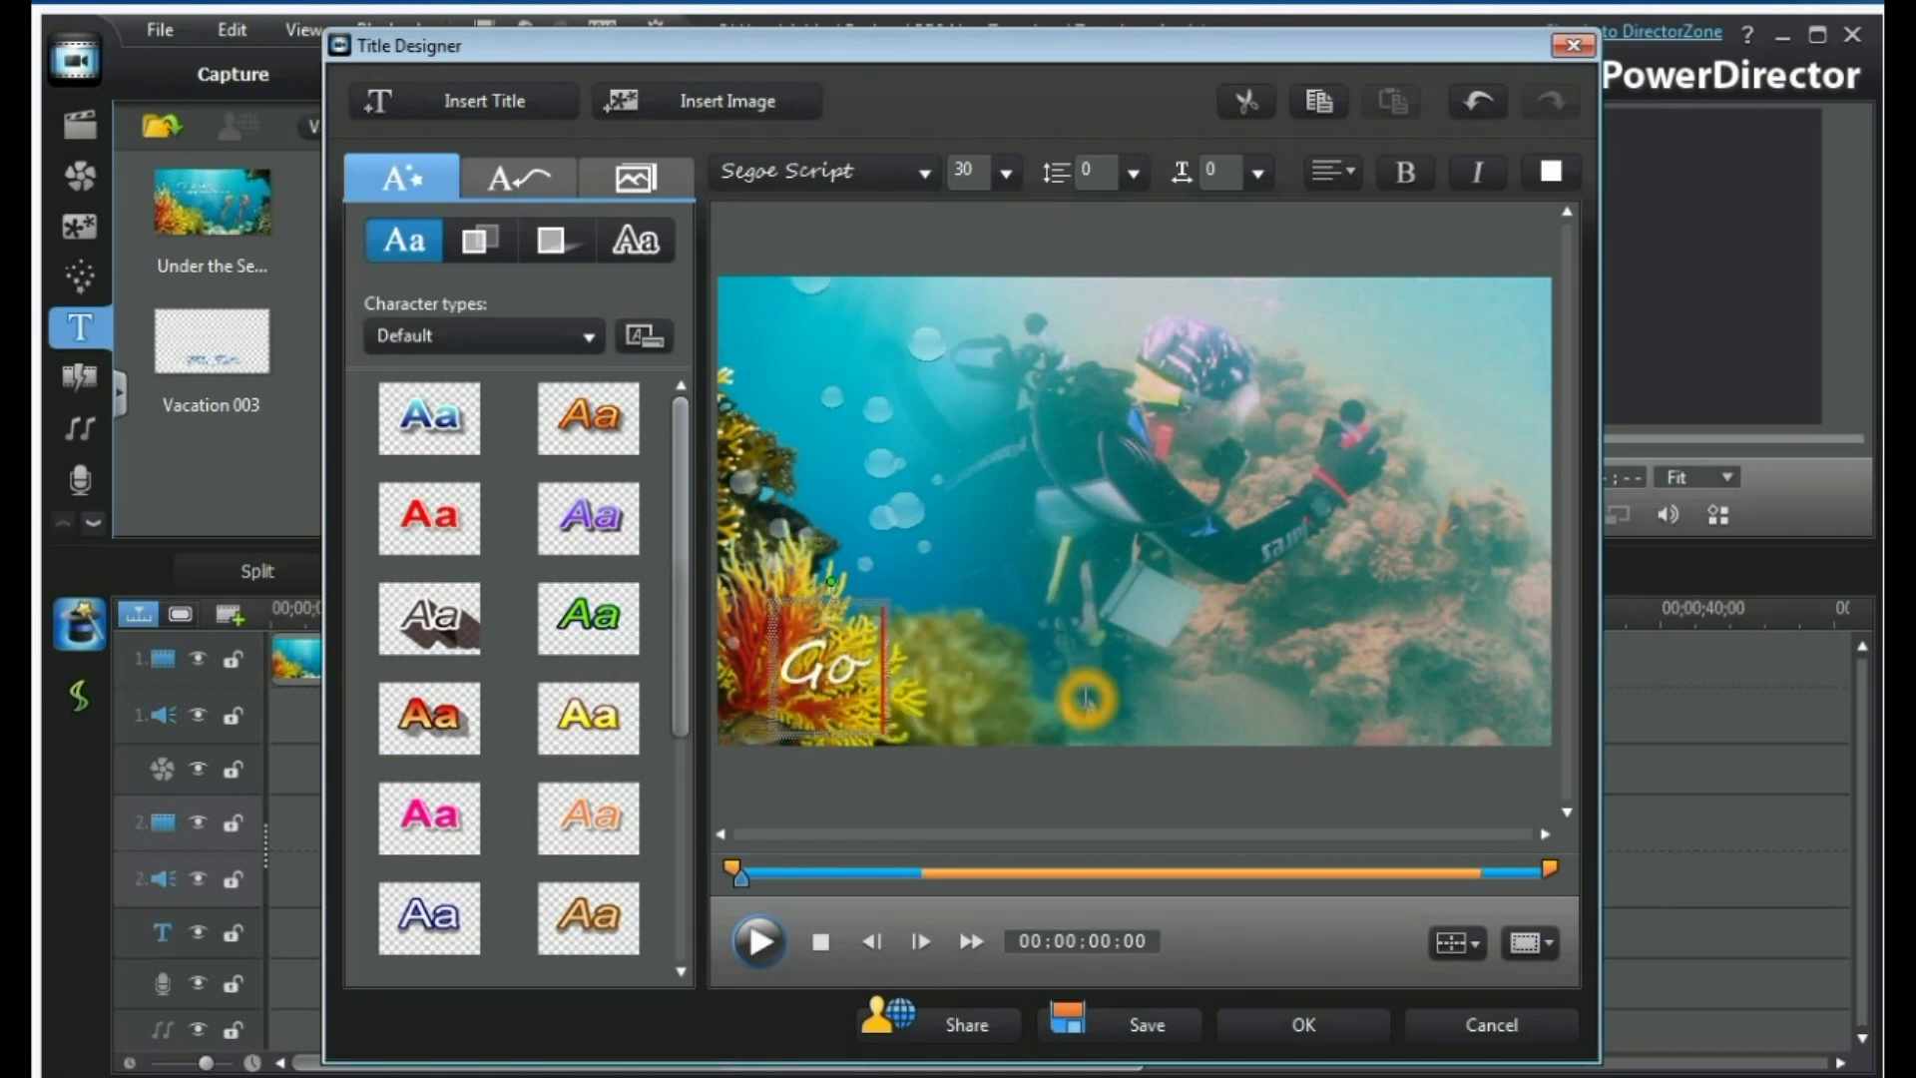
text( Away)
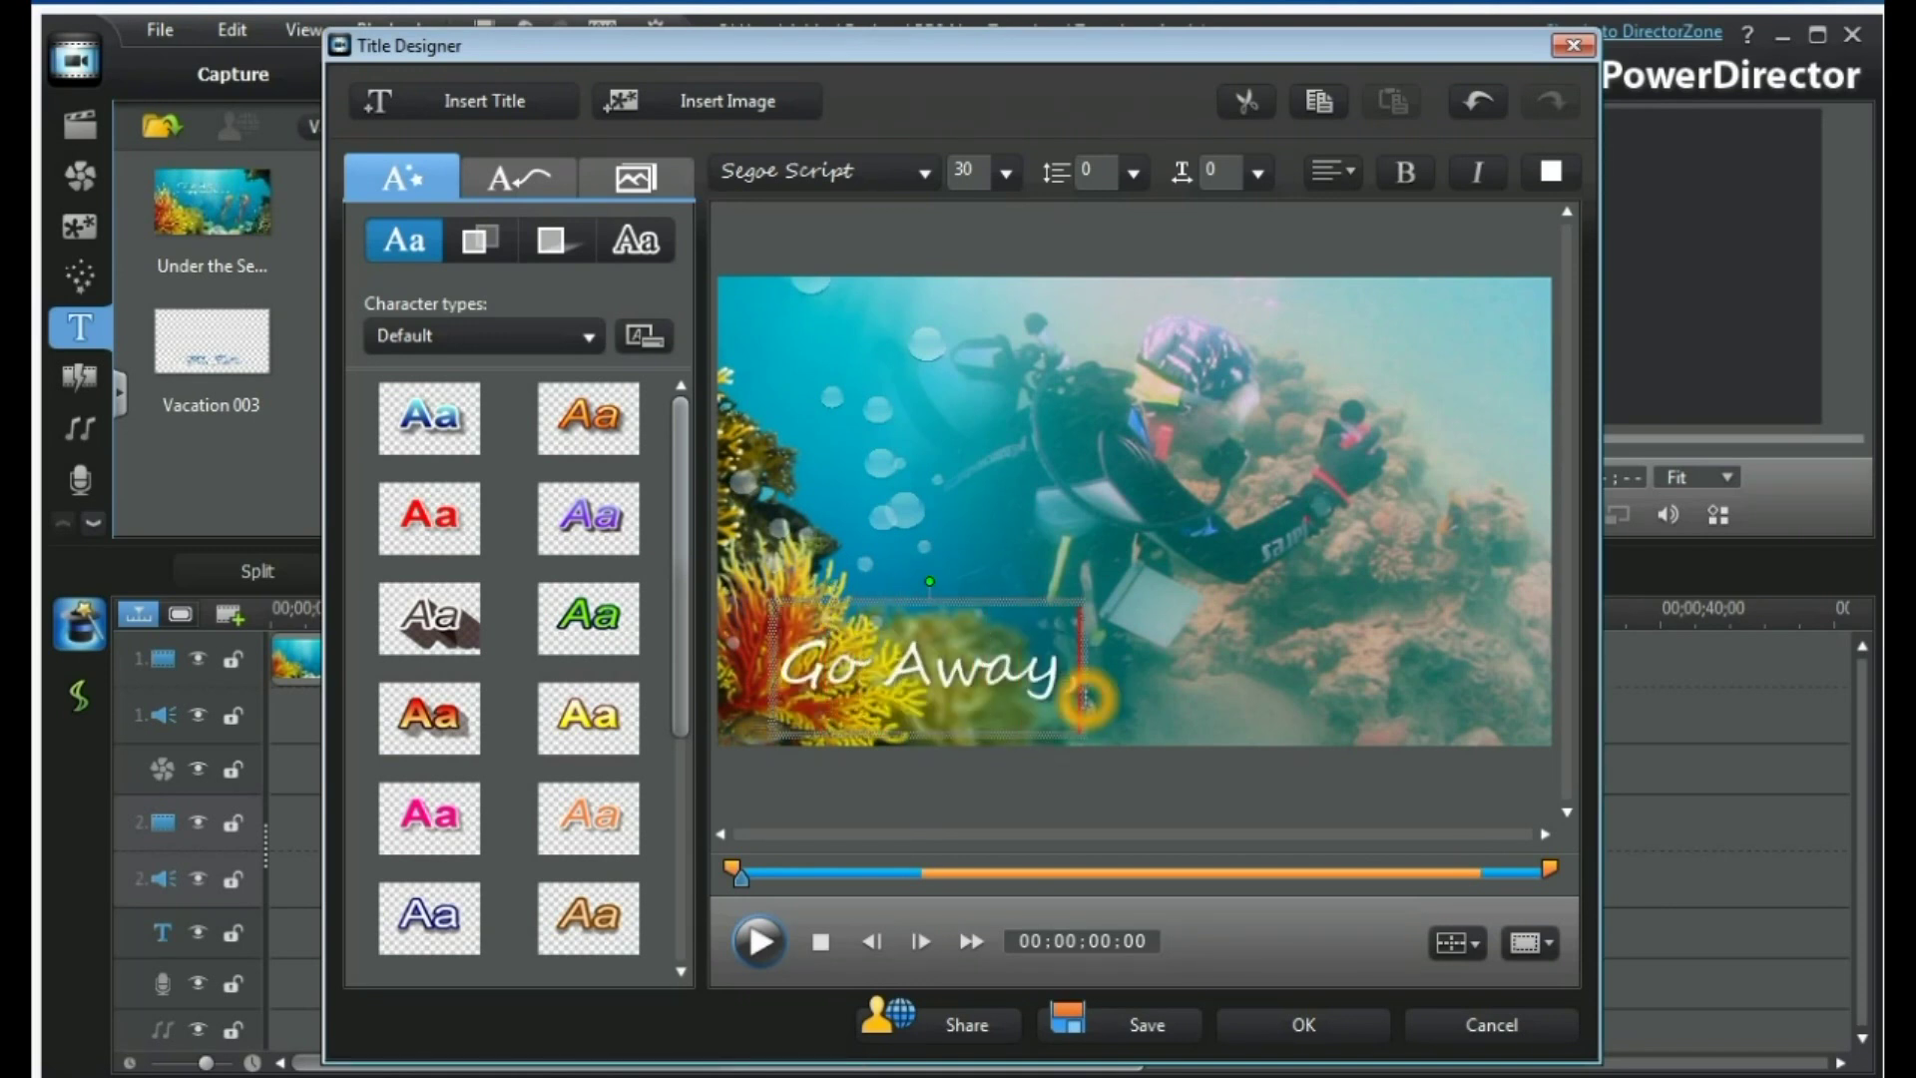
text(, Go Away)
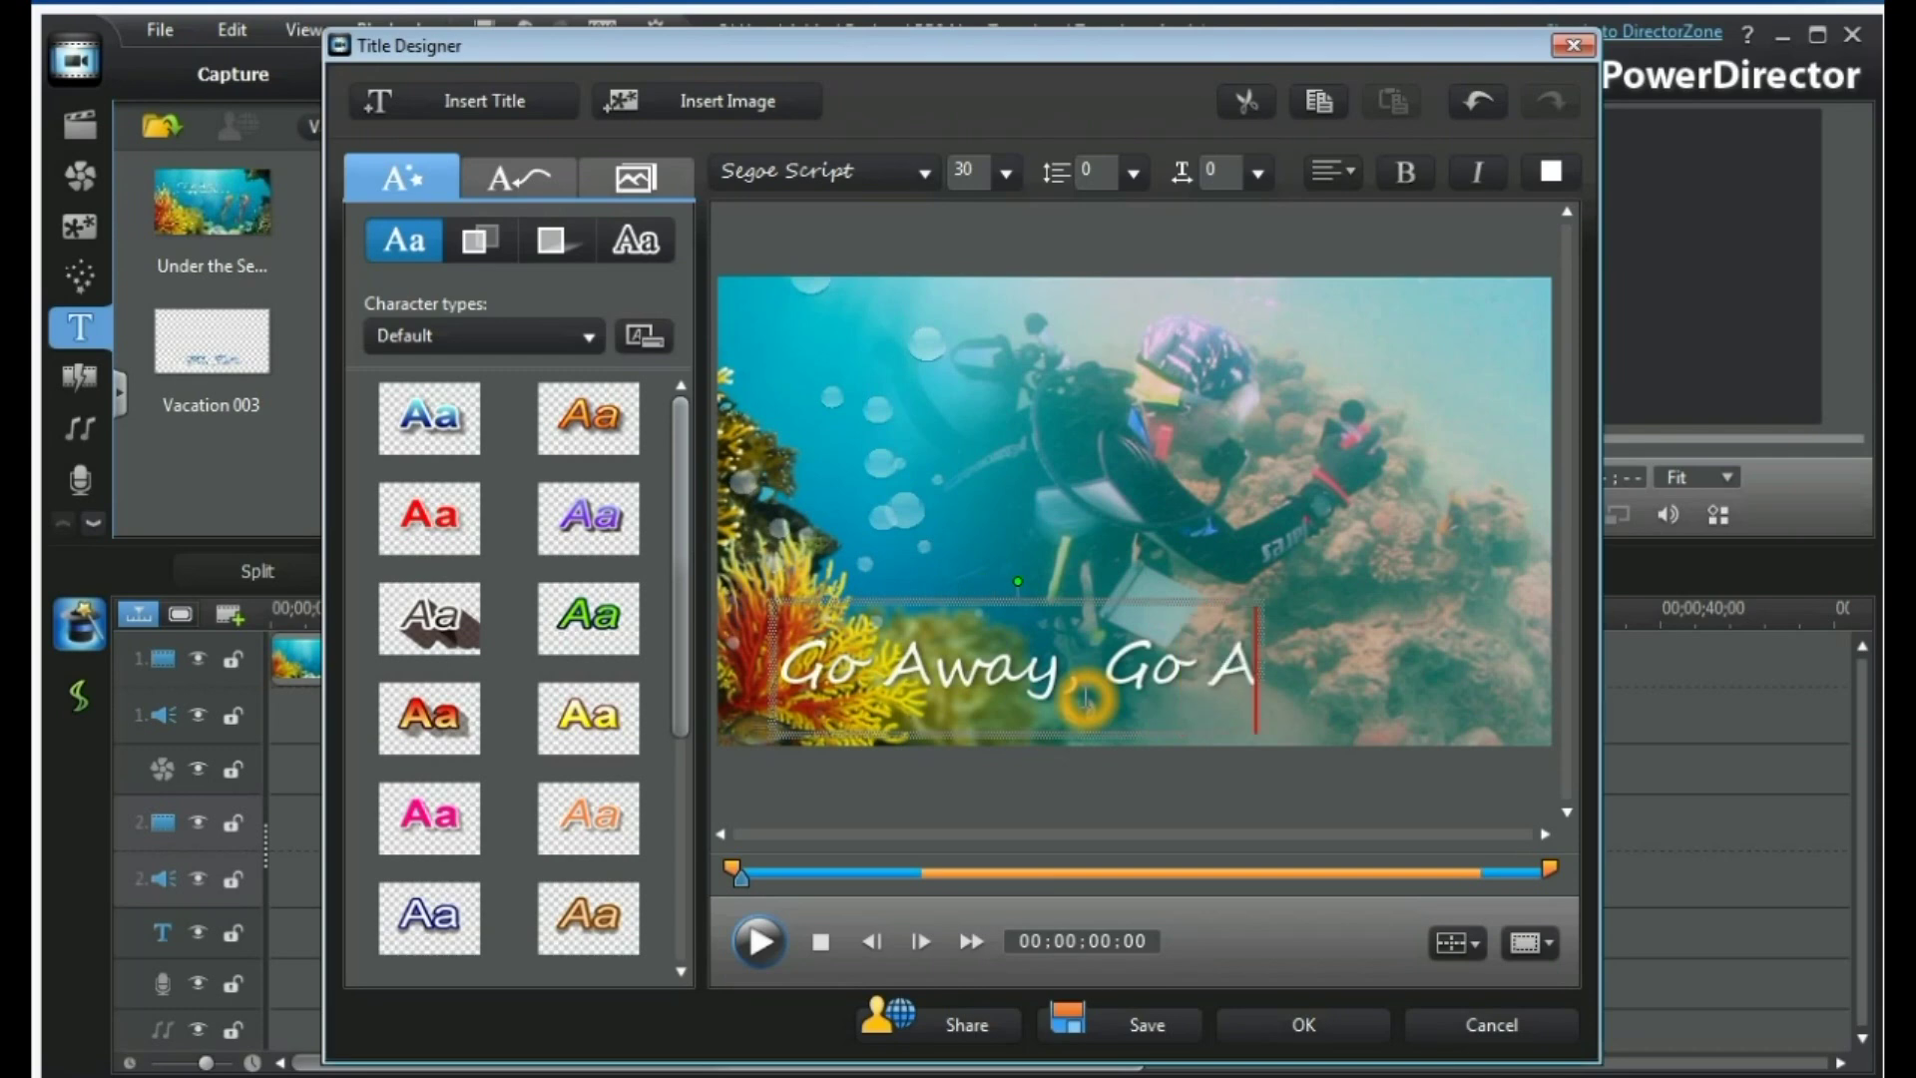
click(1320, 1035)
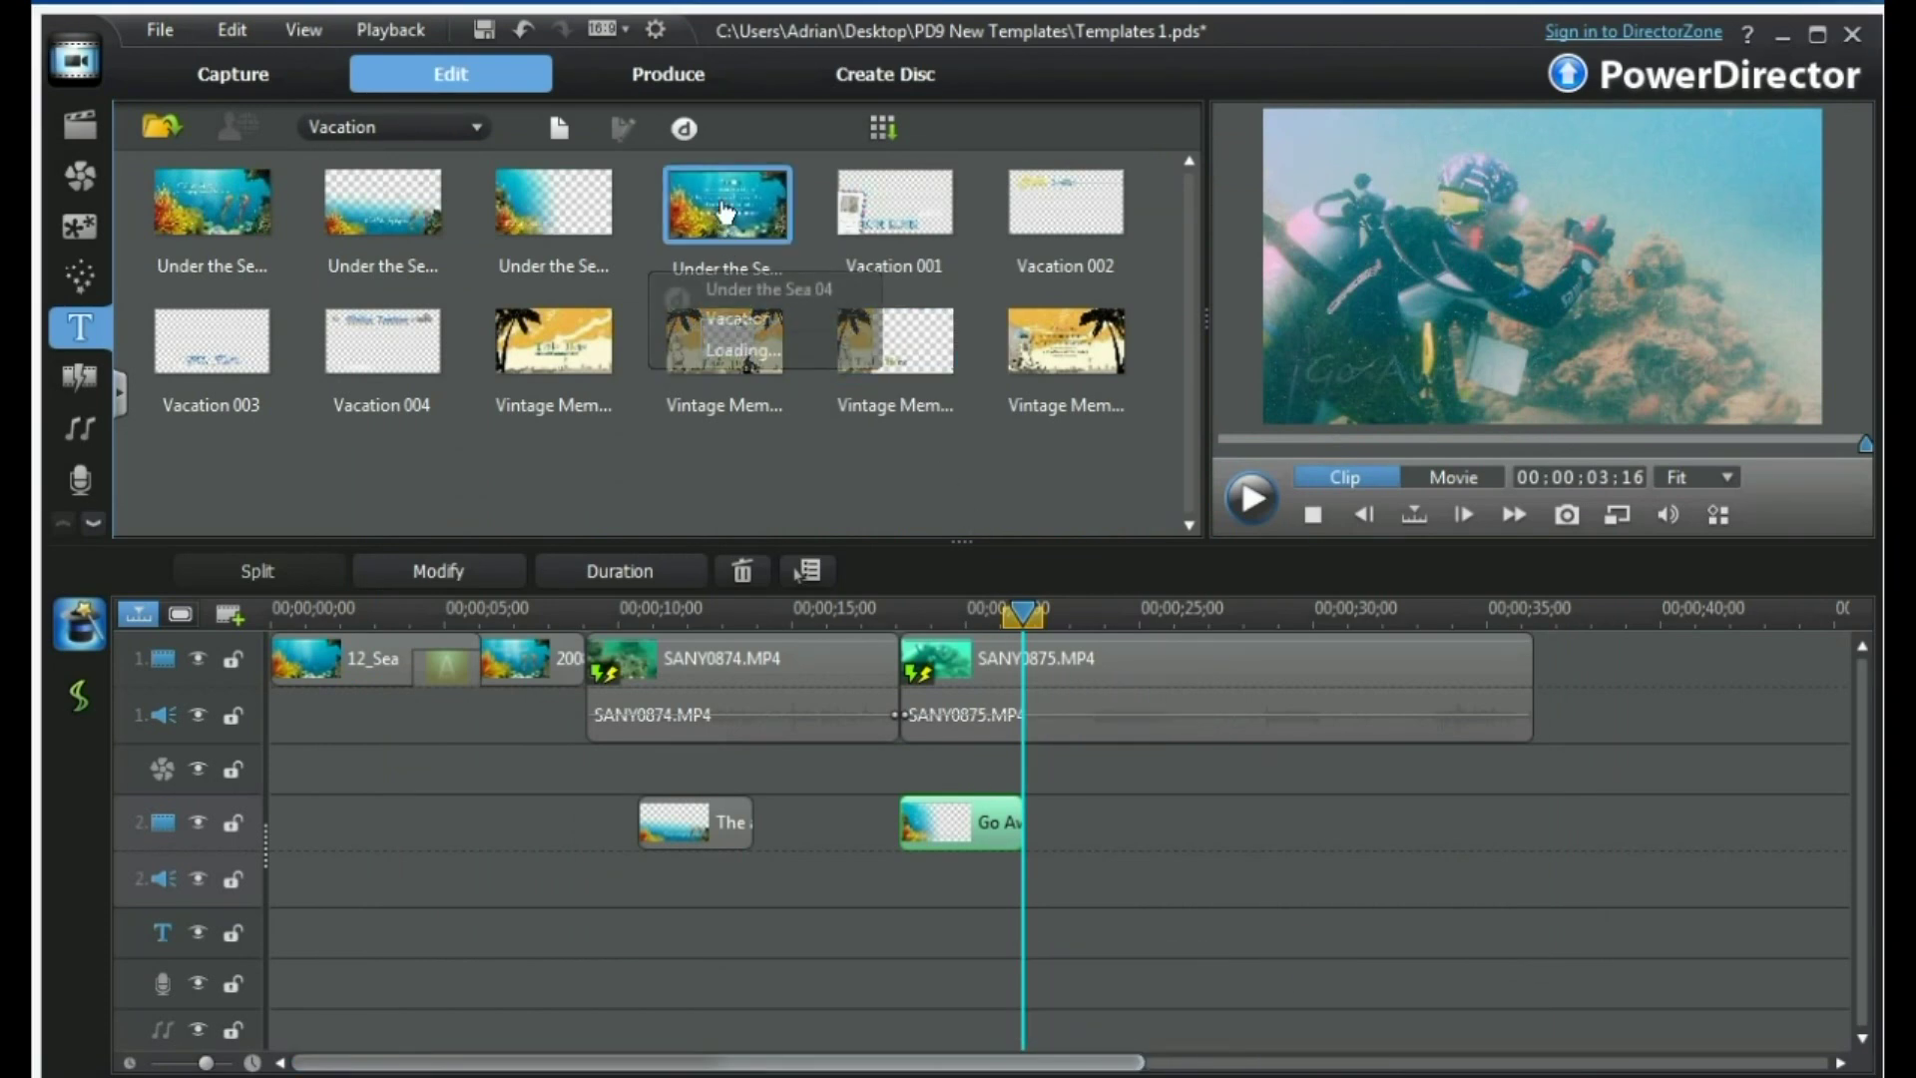
Place the Under the Sea 04 credits title near 00;00;33, after the last clip.
drag(735, 274, 1485, 938)
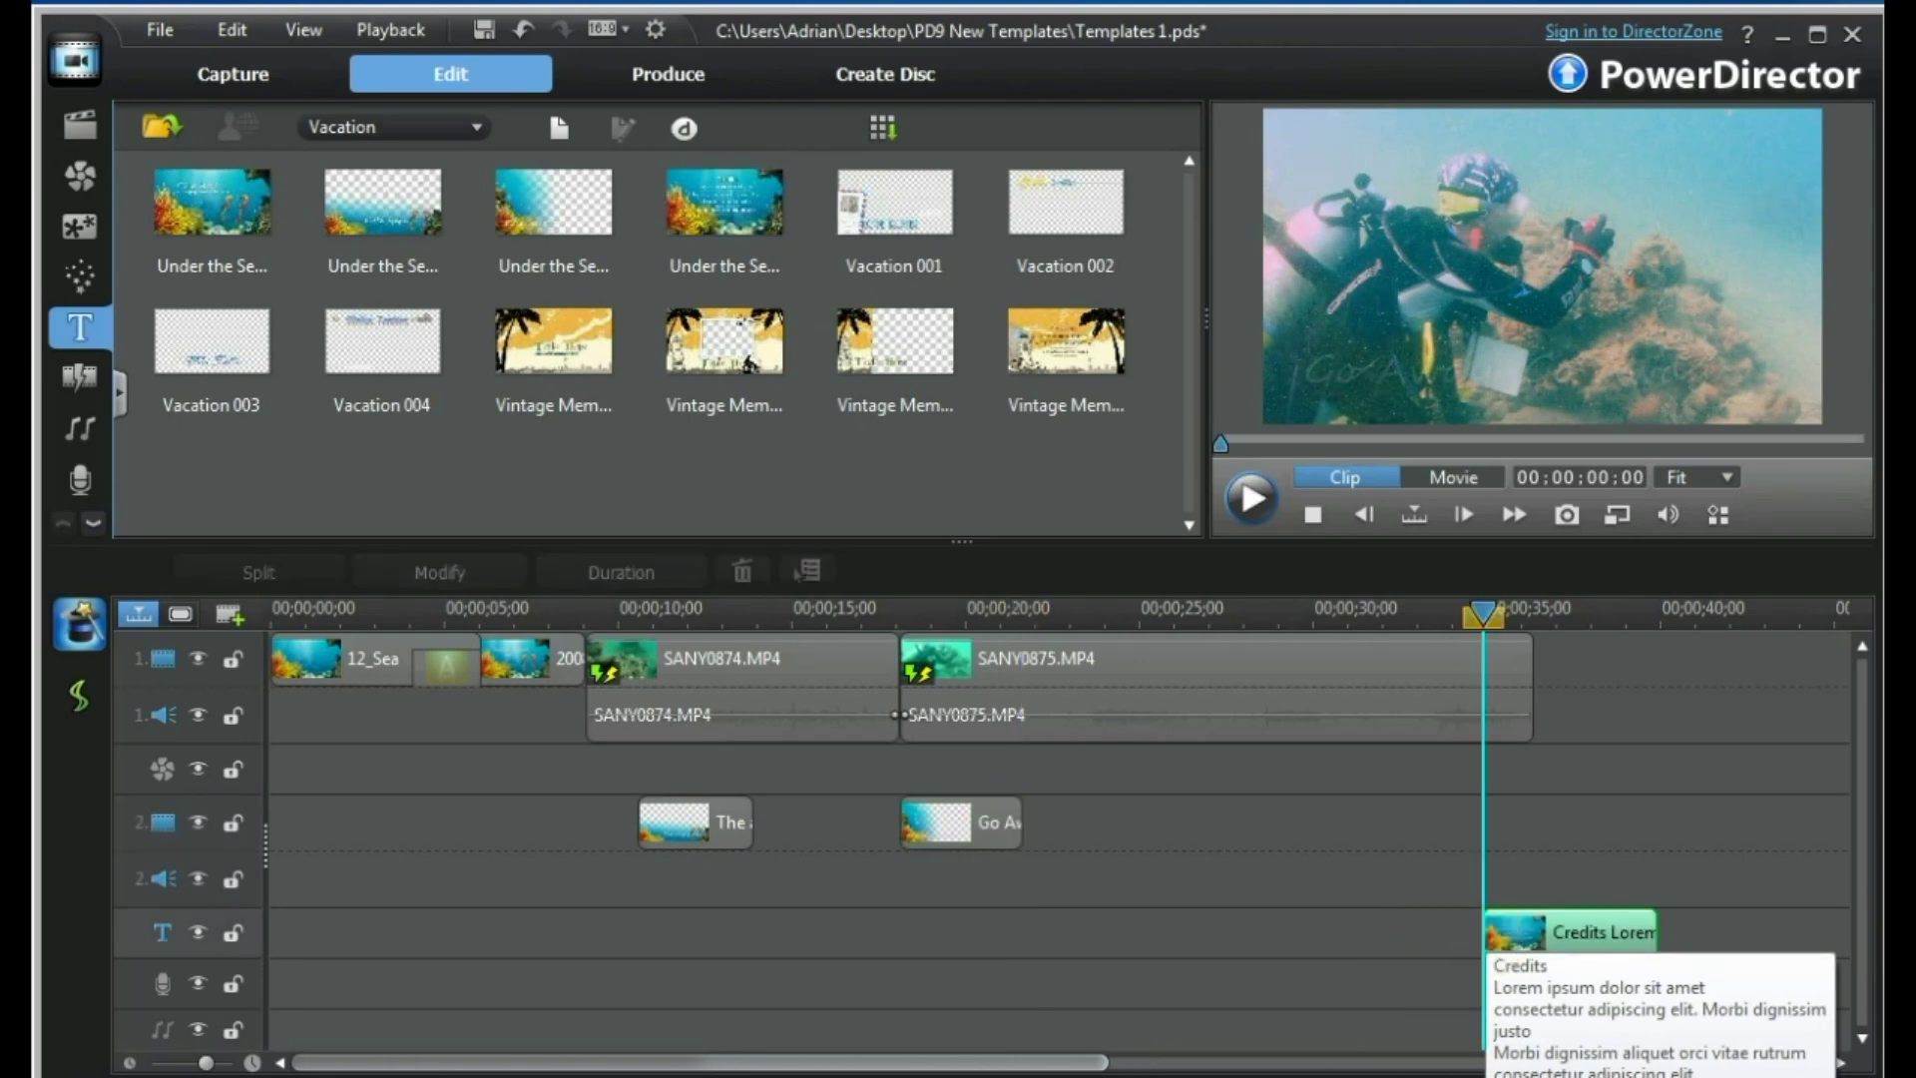
click(1584, 932)
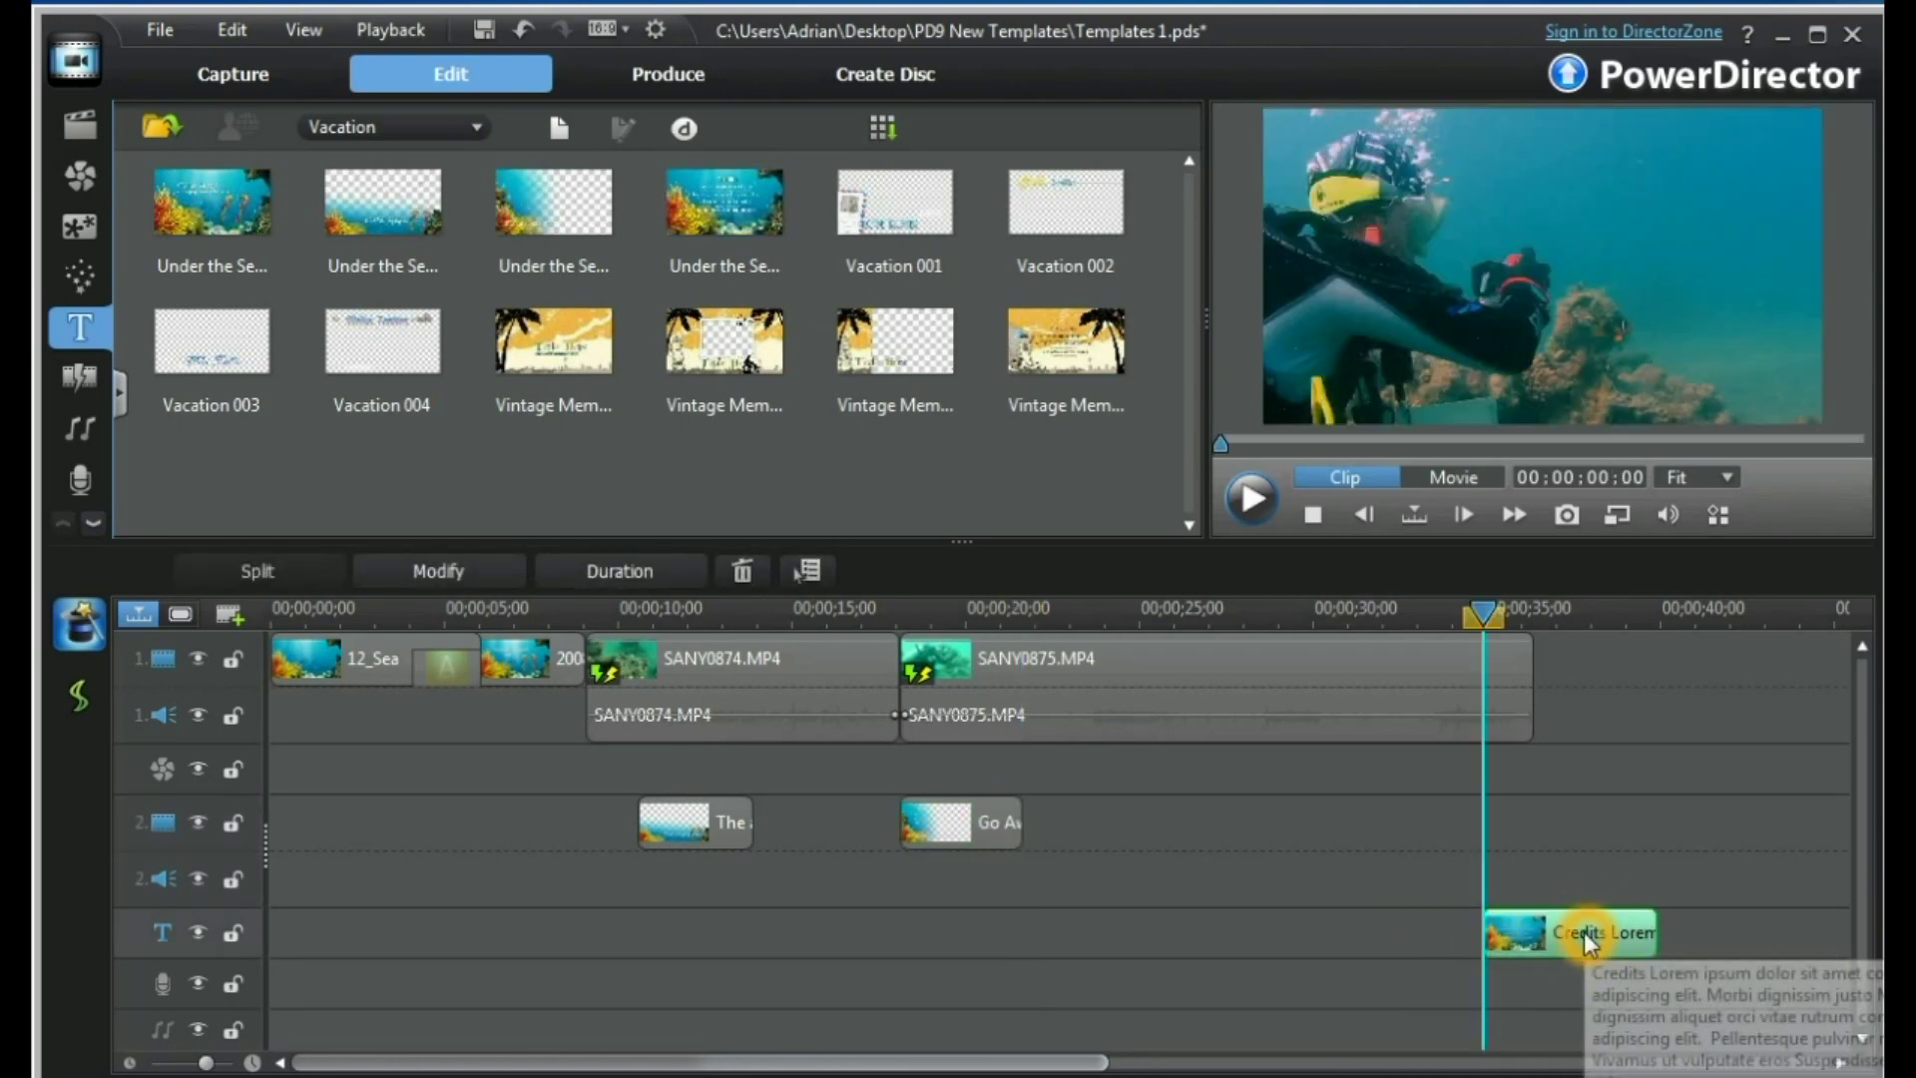
double_click(1590, 938)
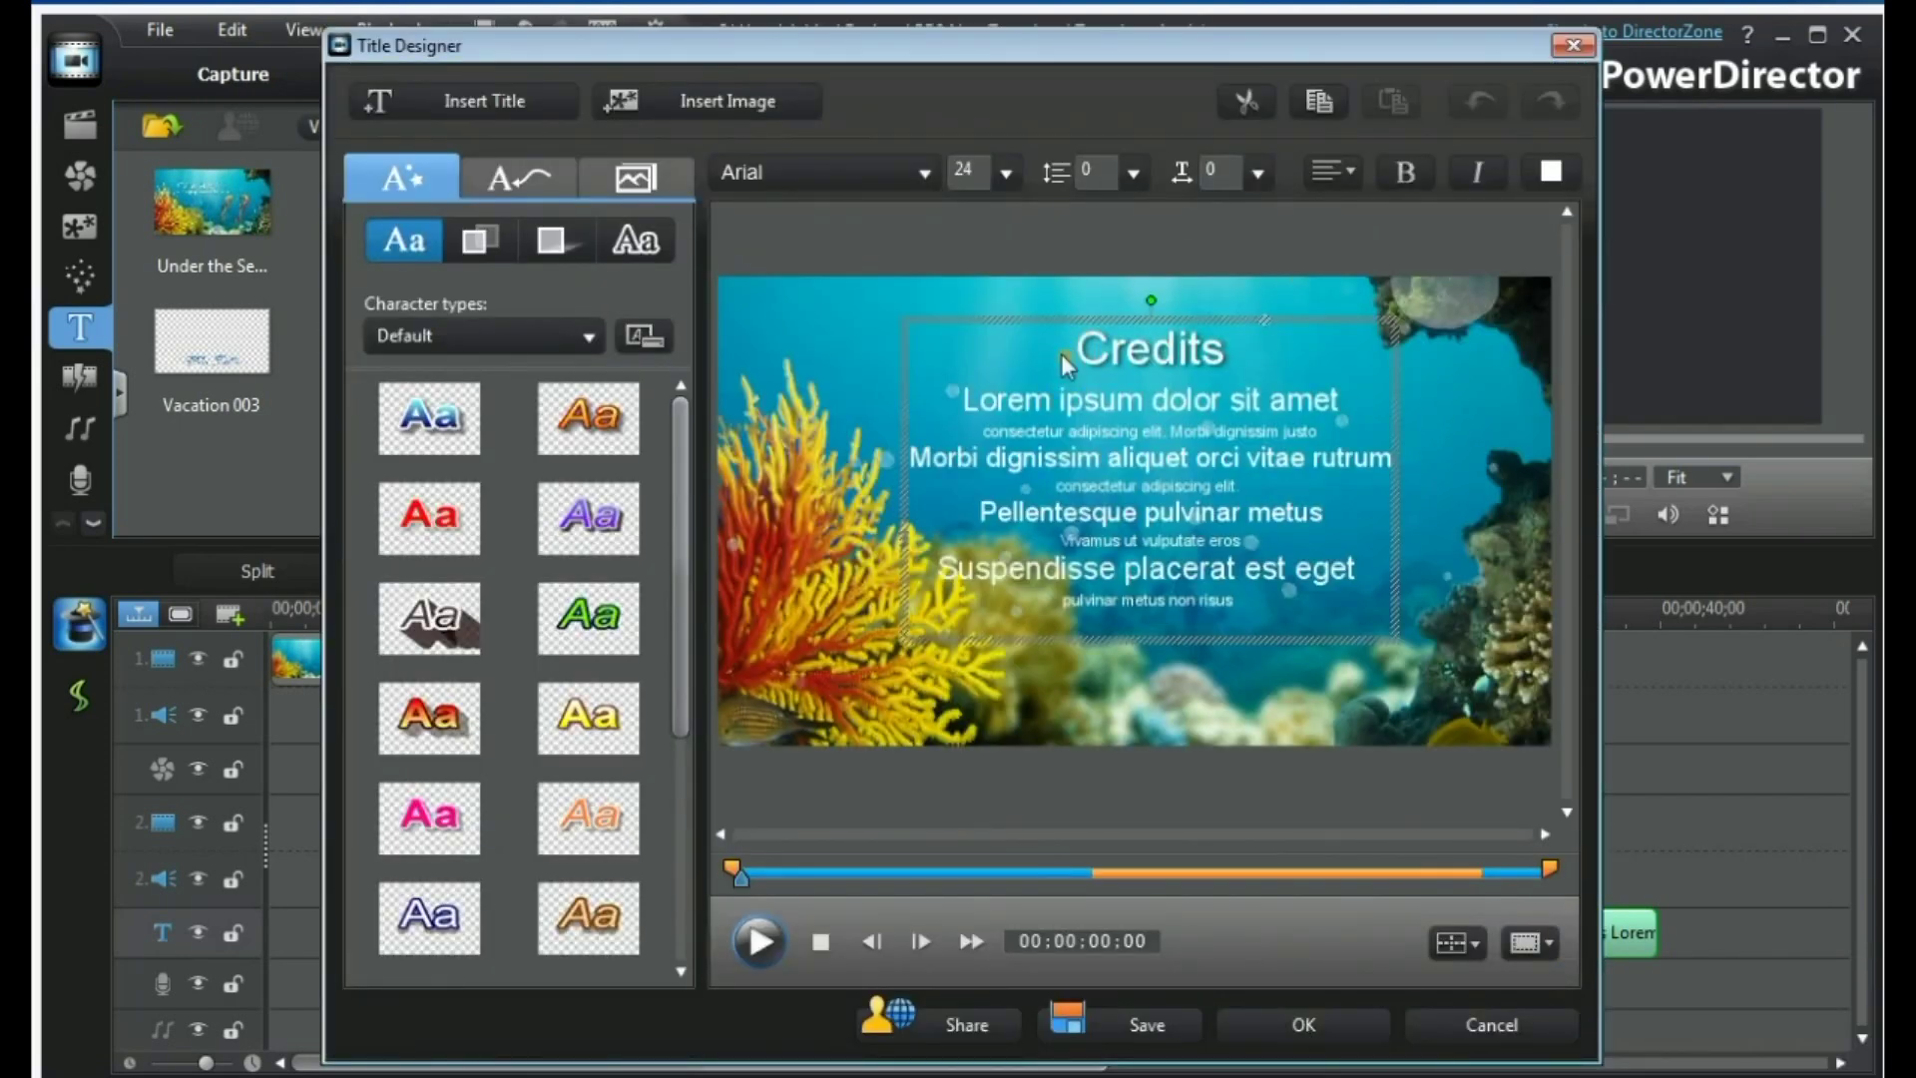
Replace the placeholder credits with a camera credit and a photographer credit, each naming the person.
drag(1062, 353, 1327, 606)
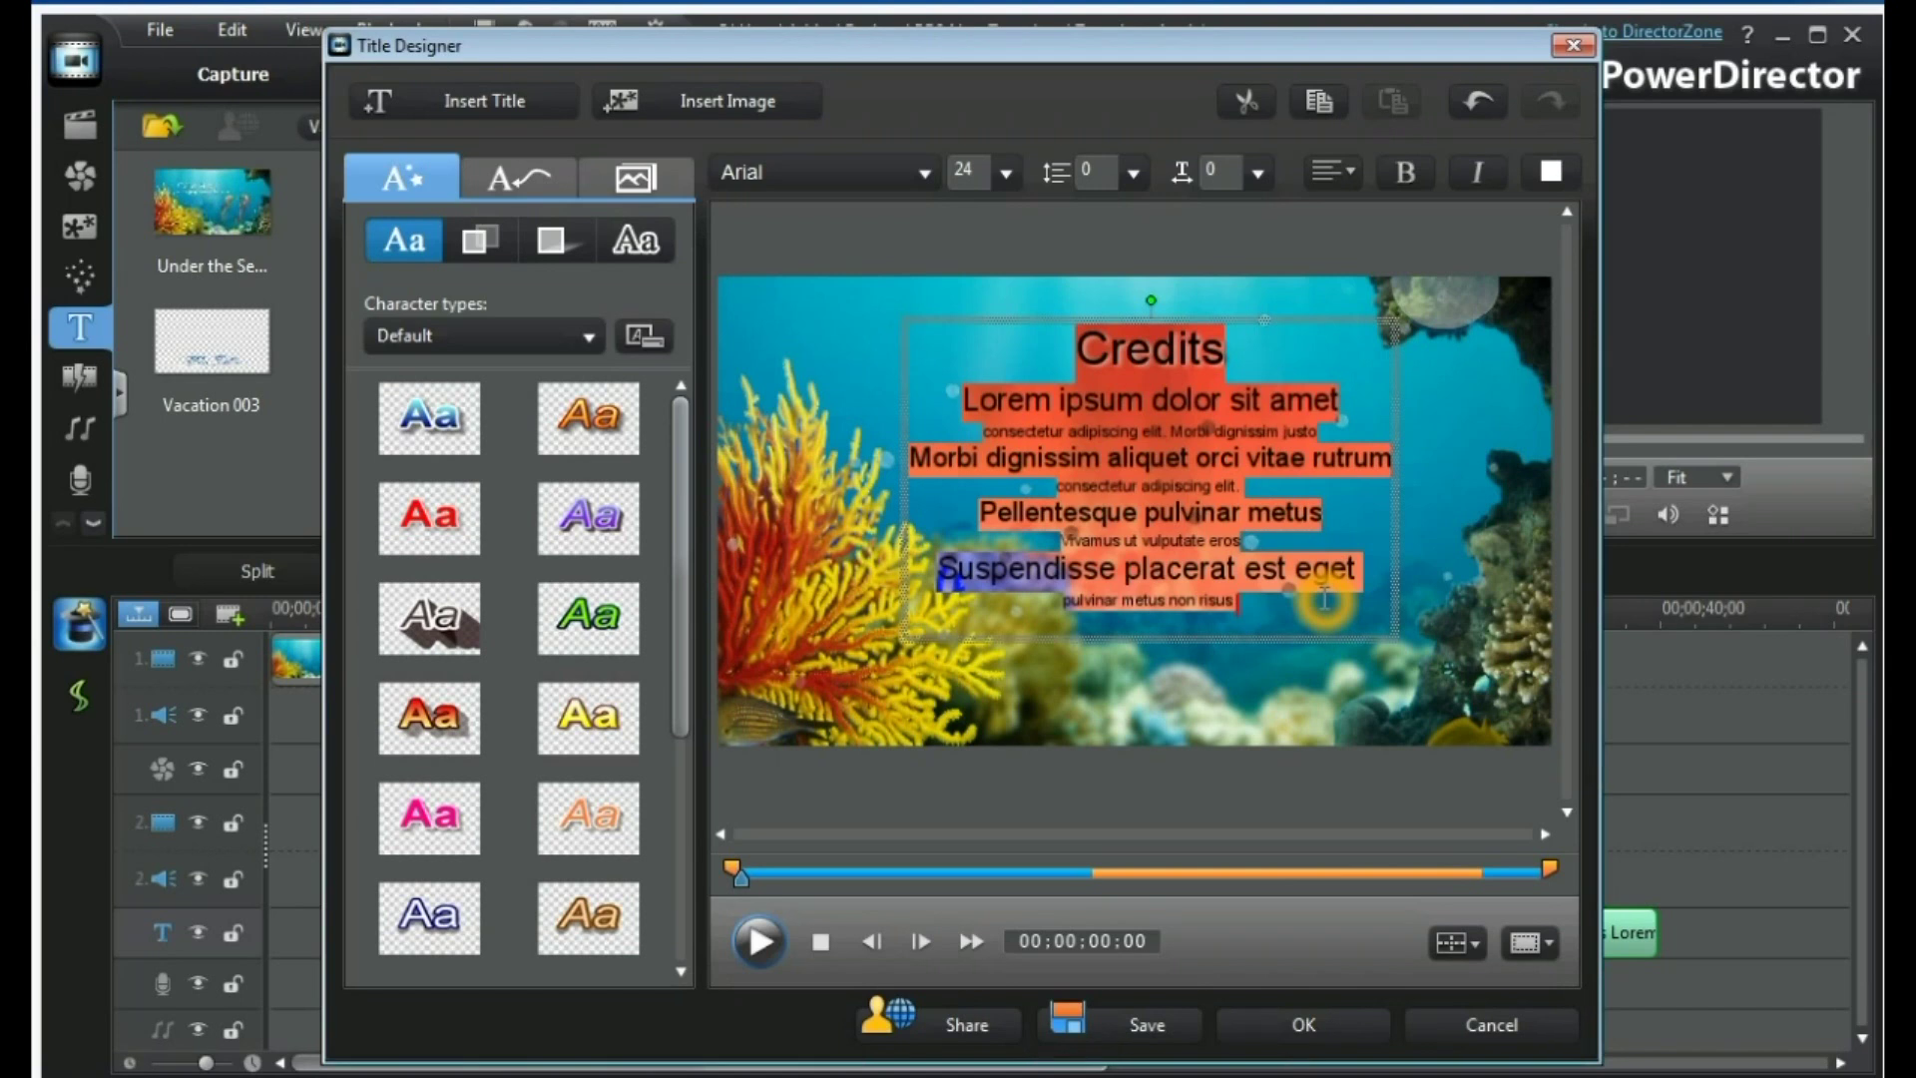
text(Camera)
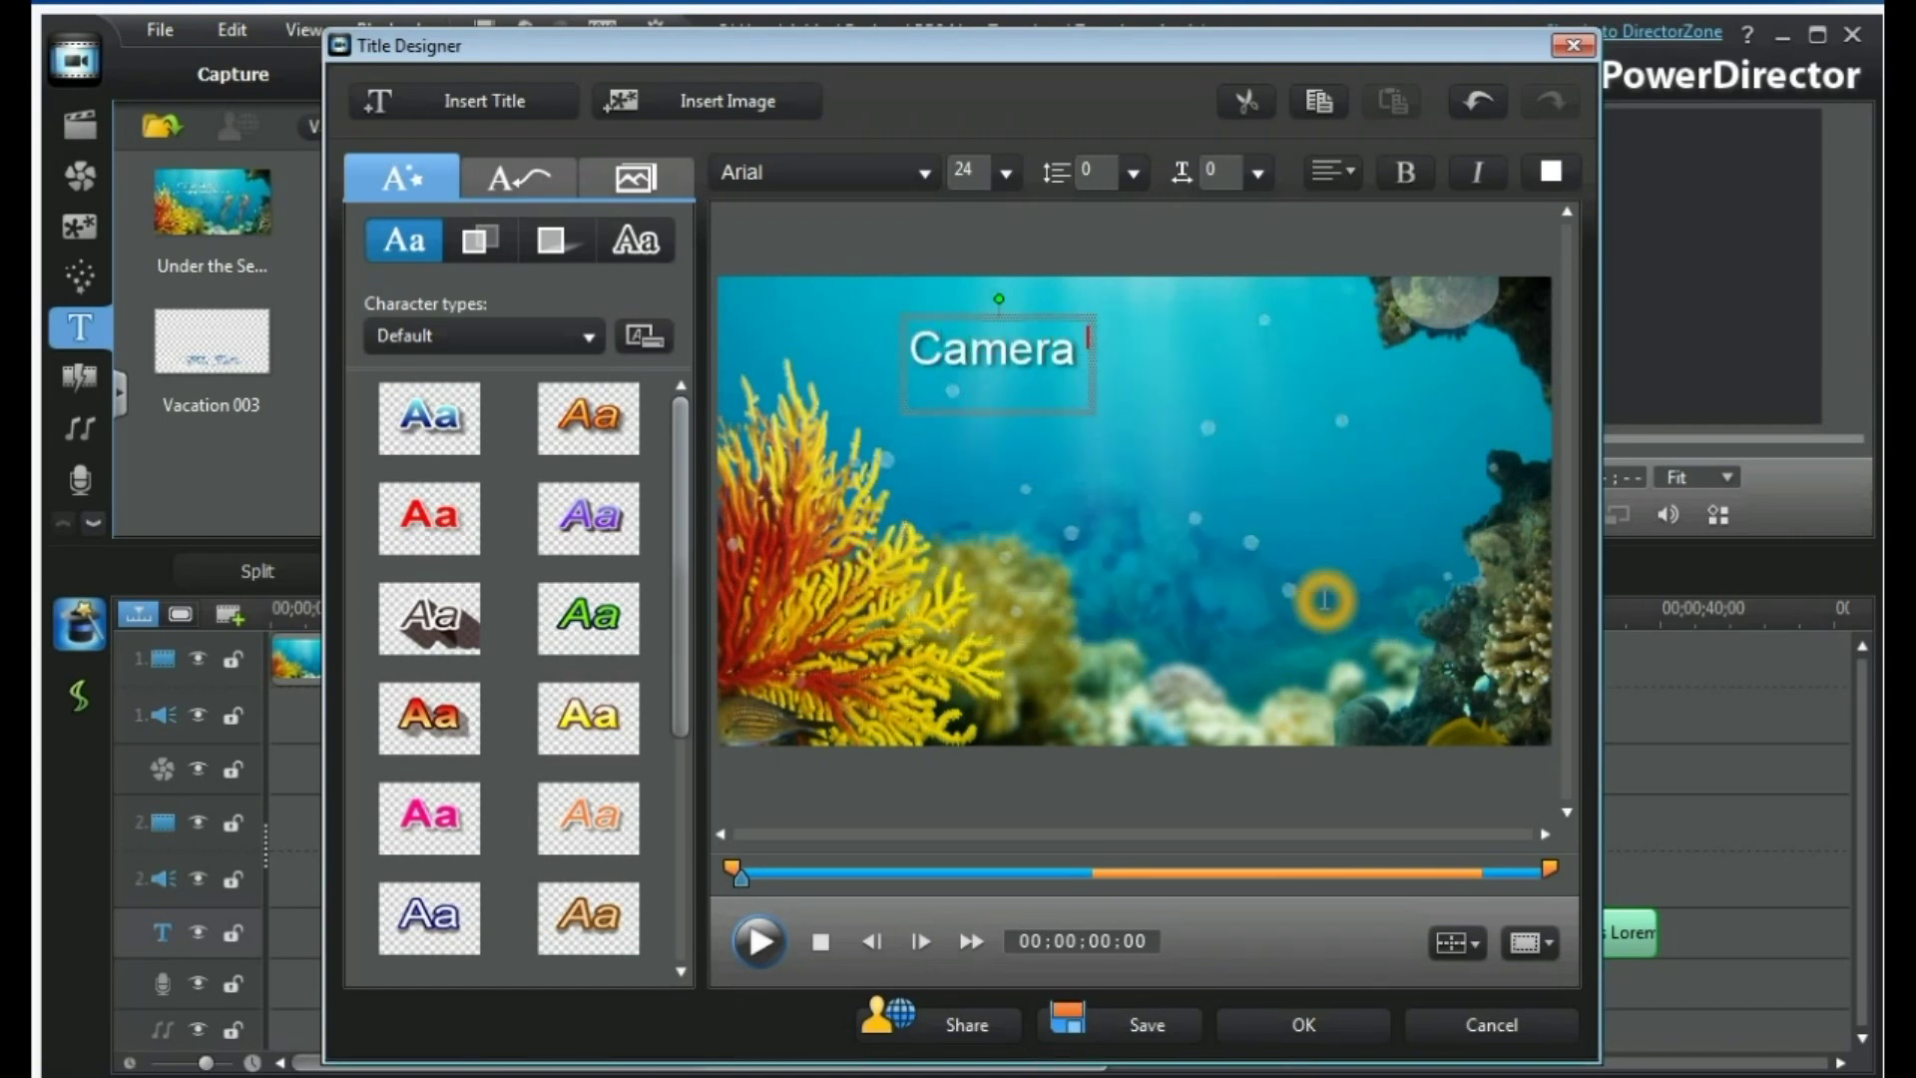
text( Adrian)
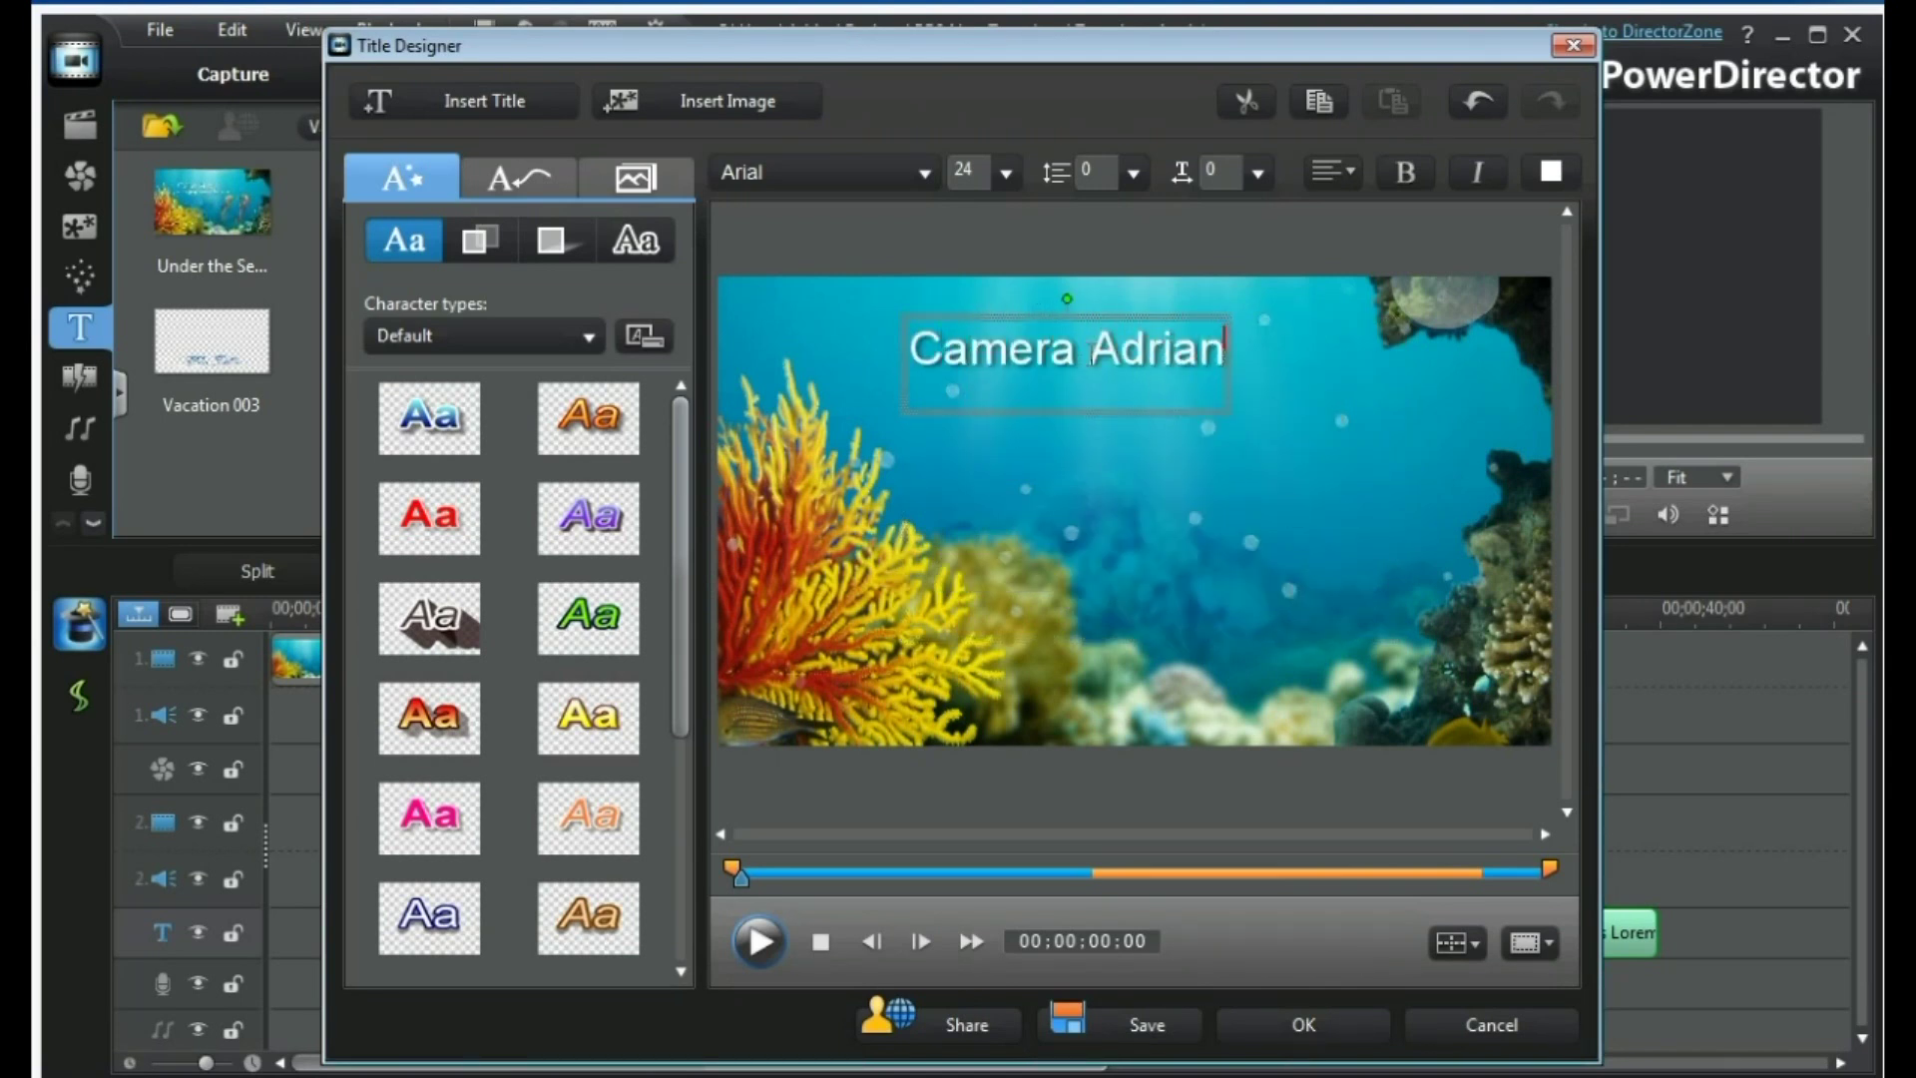
click(1223, 377)
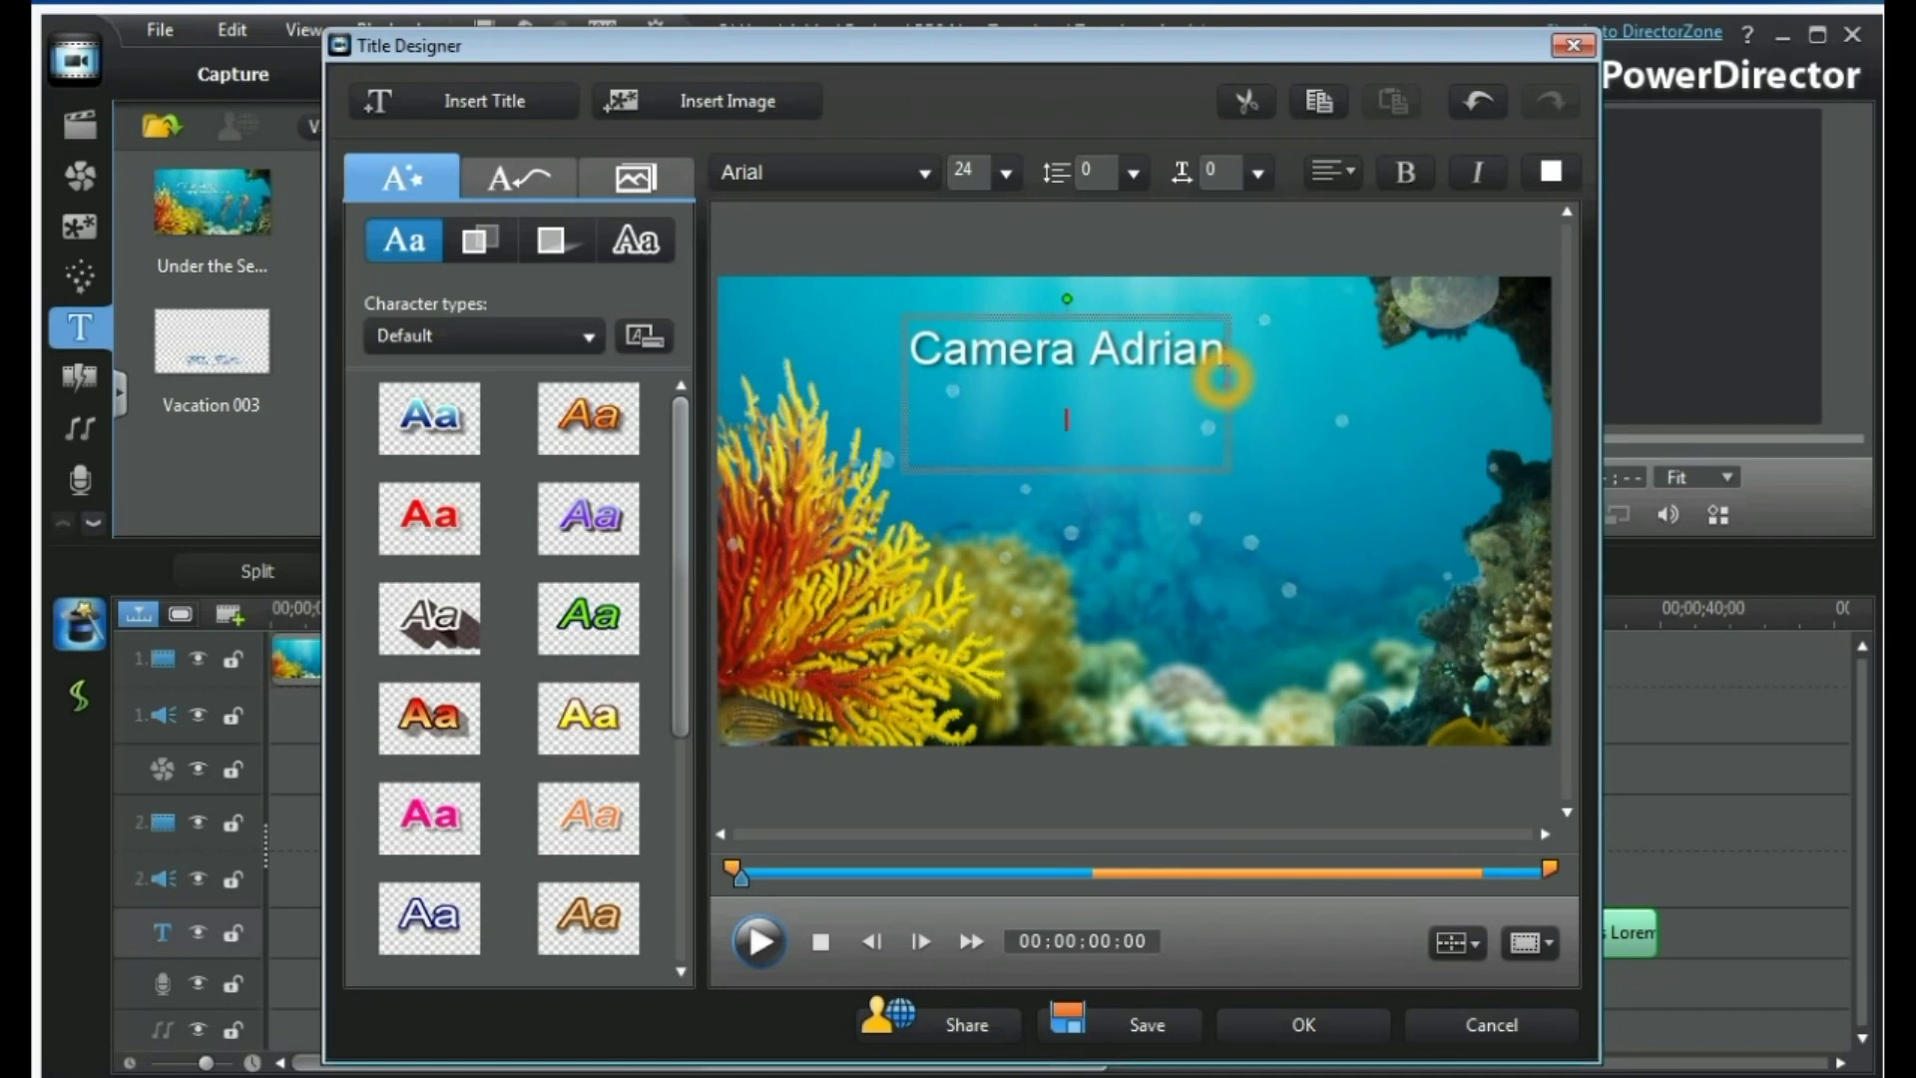
text(Photogr)
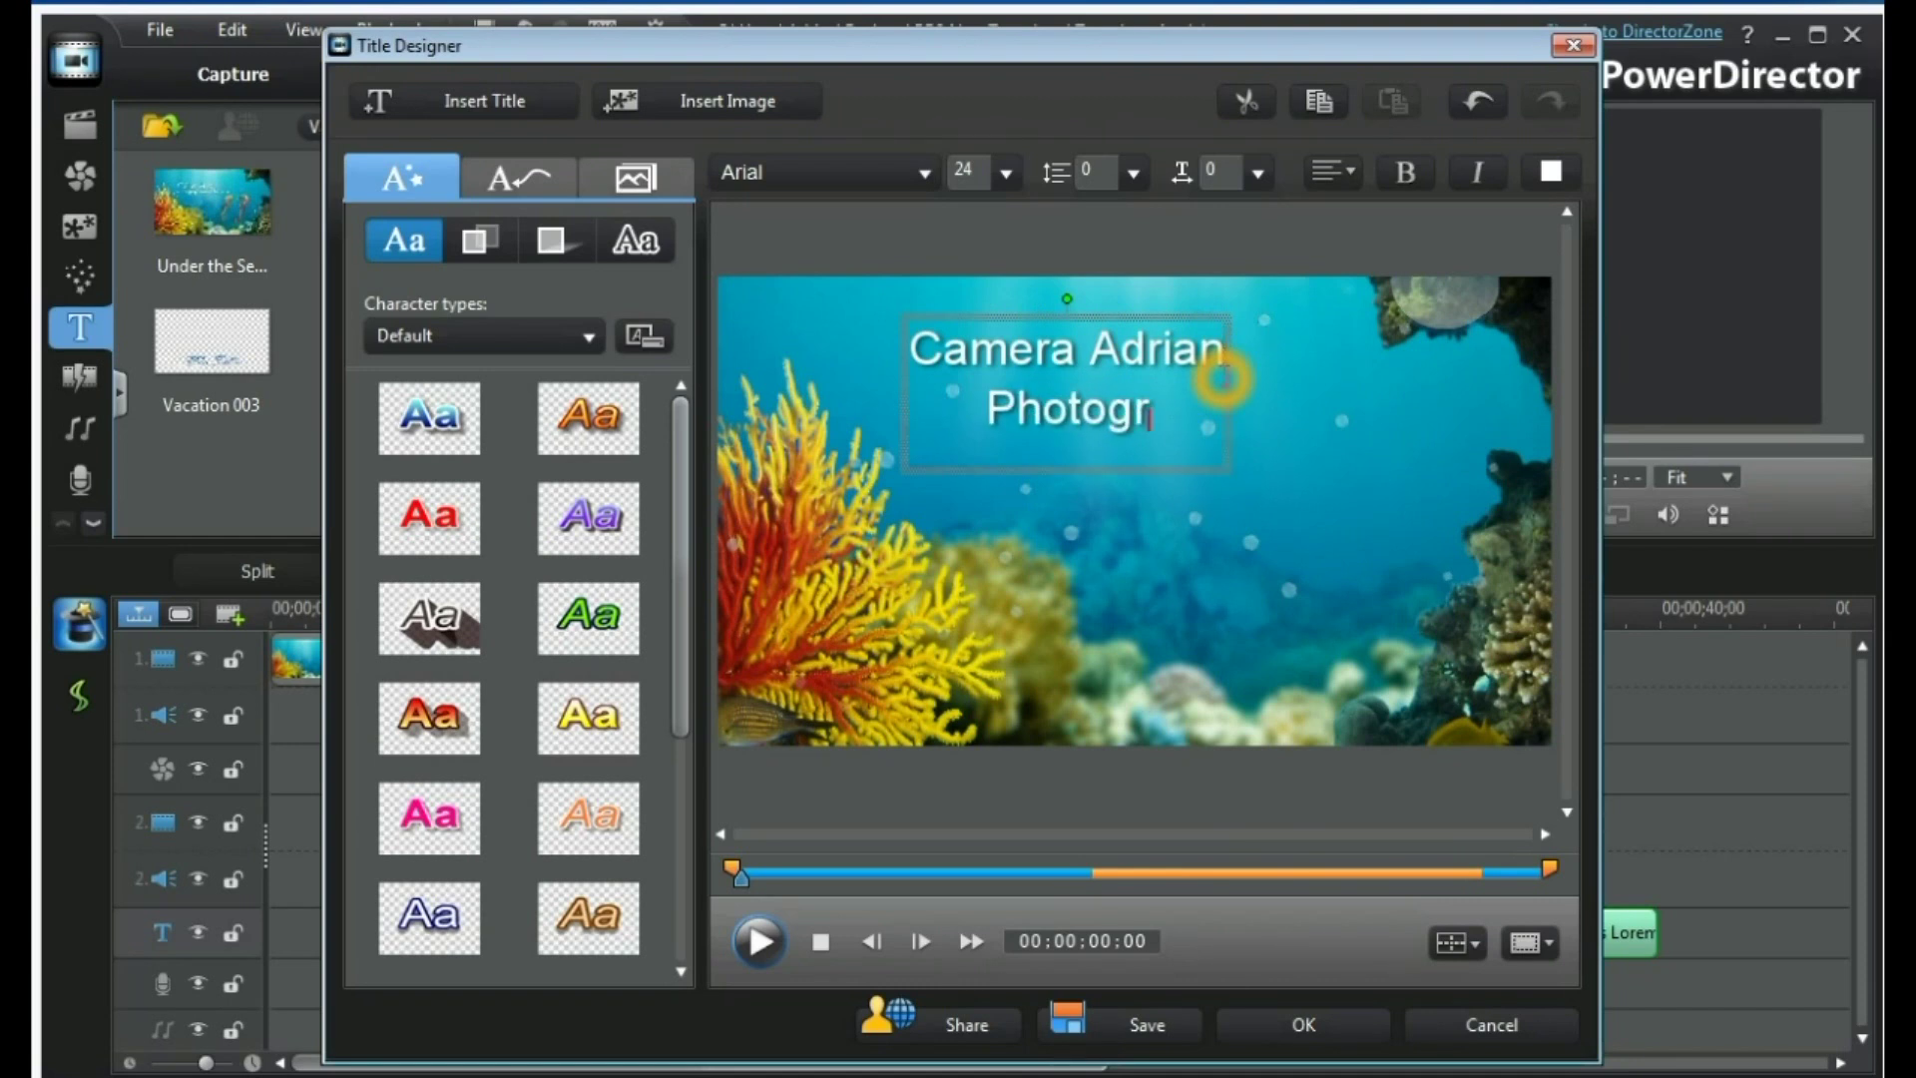
text(apher Karen)
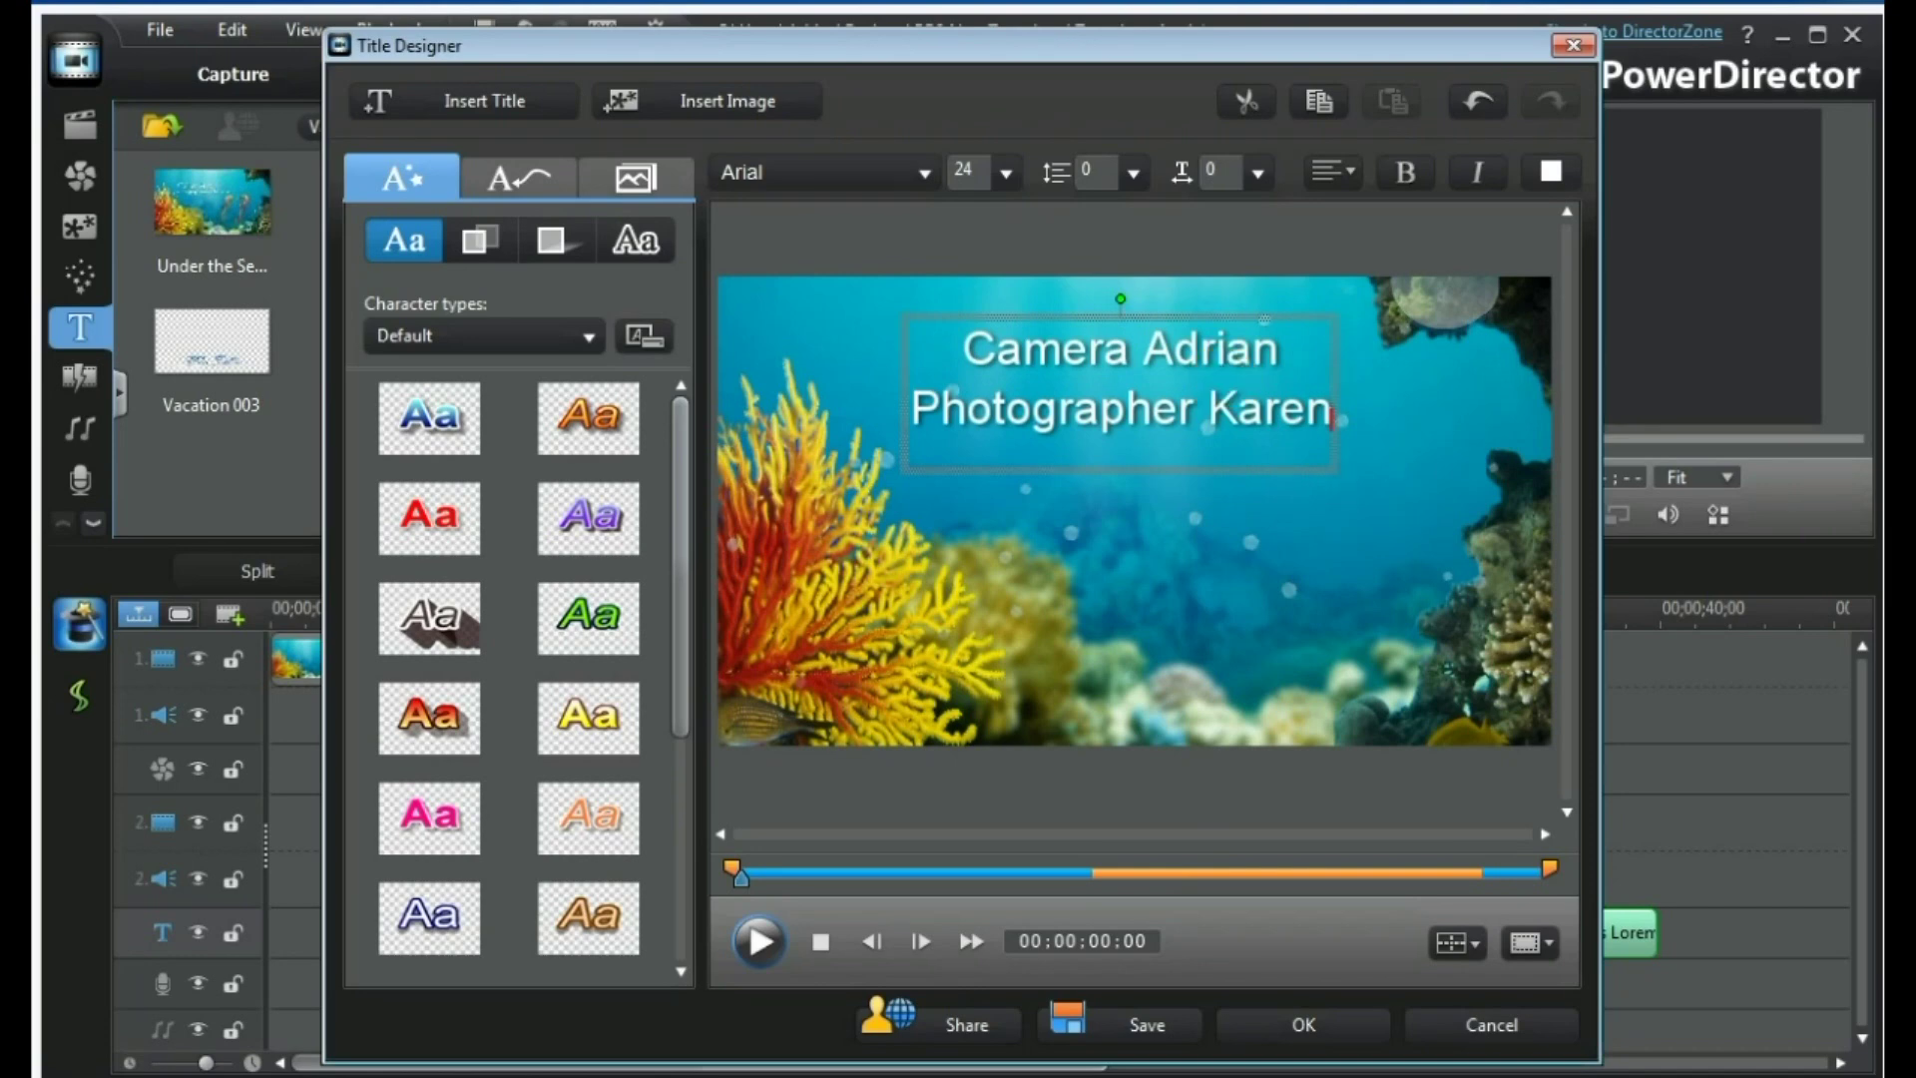
click(1304, 1024)
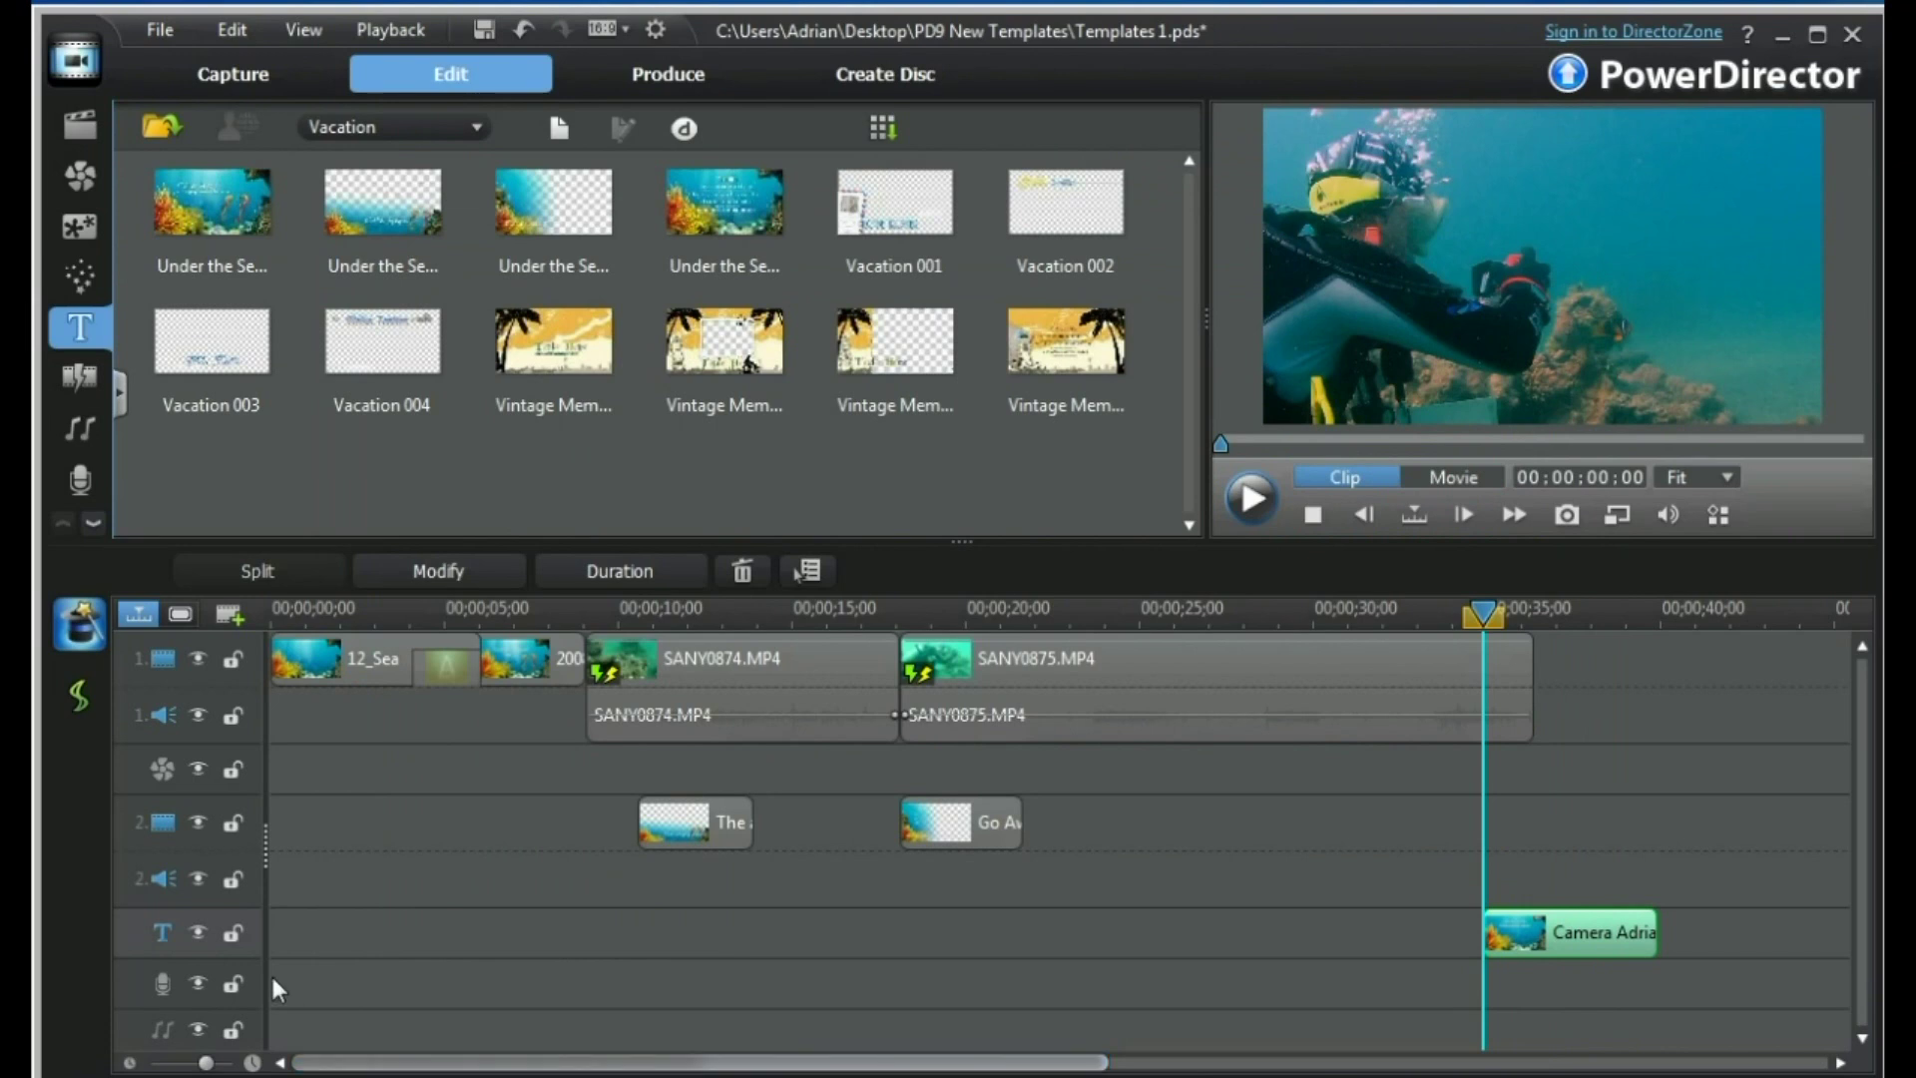
Move the playhead into the credits title, select it, and reopen it with Modify.
click(326, 688)
drag(1485, 629, 1565, 635)
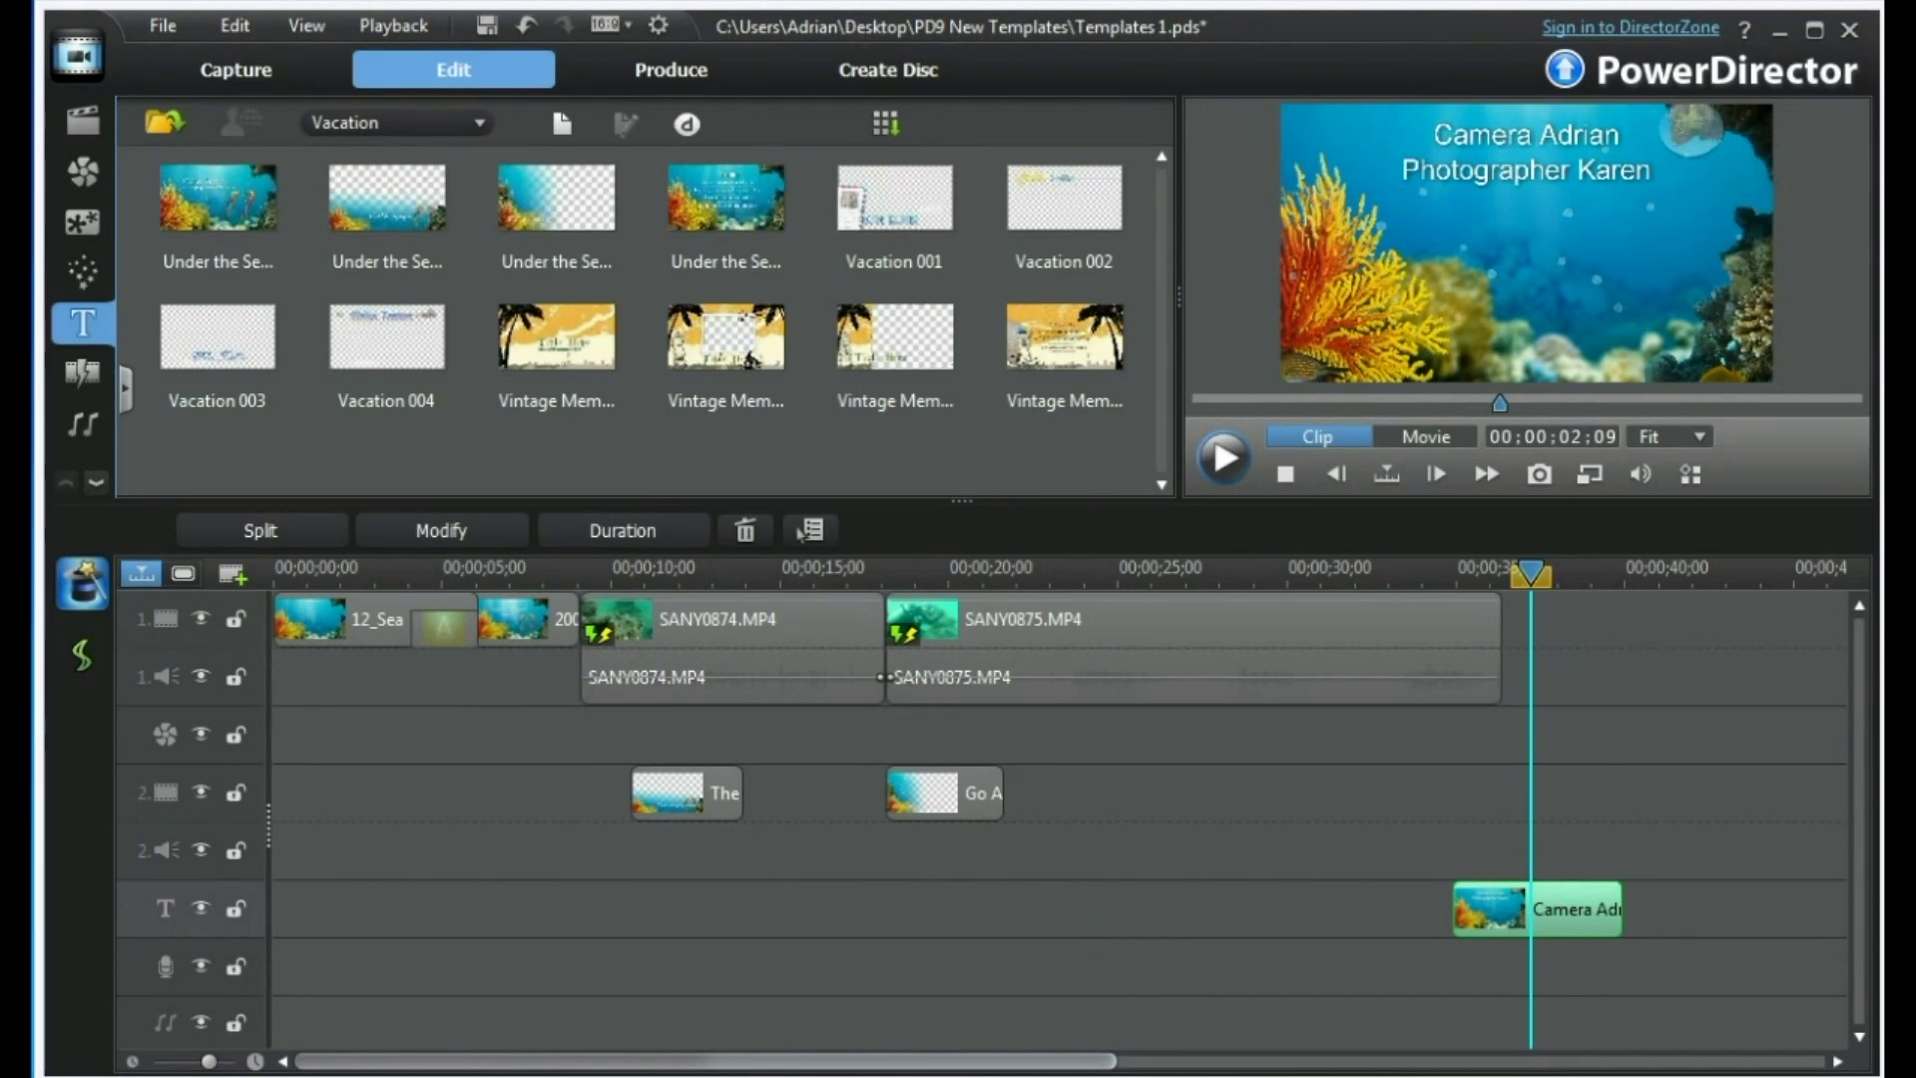
click(1564, 928)
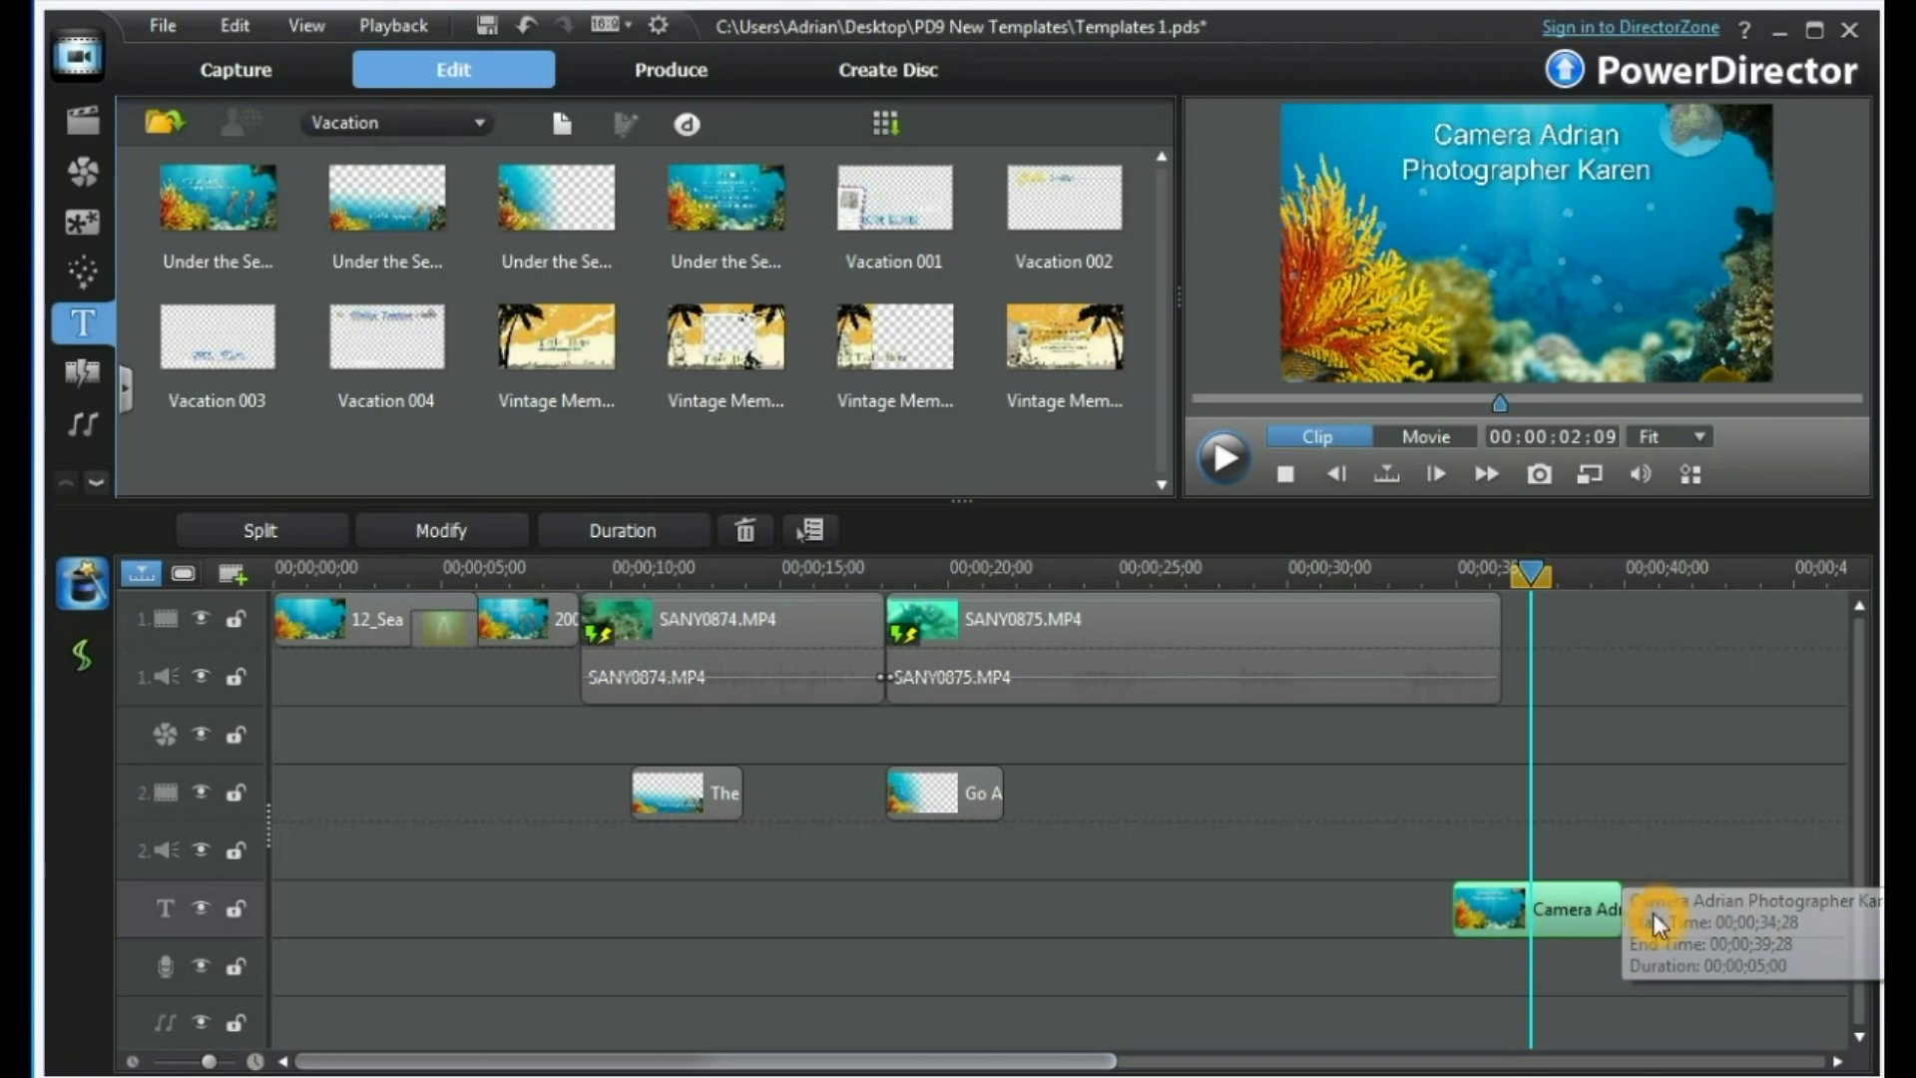
click(1582, 924)
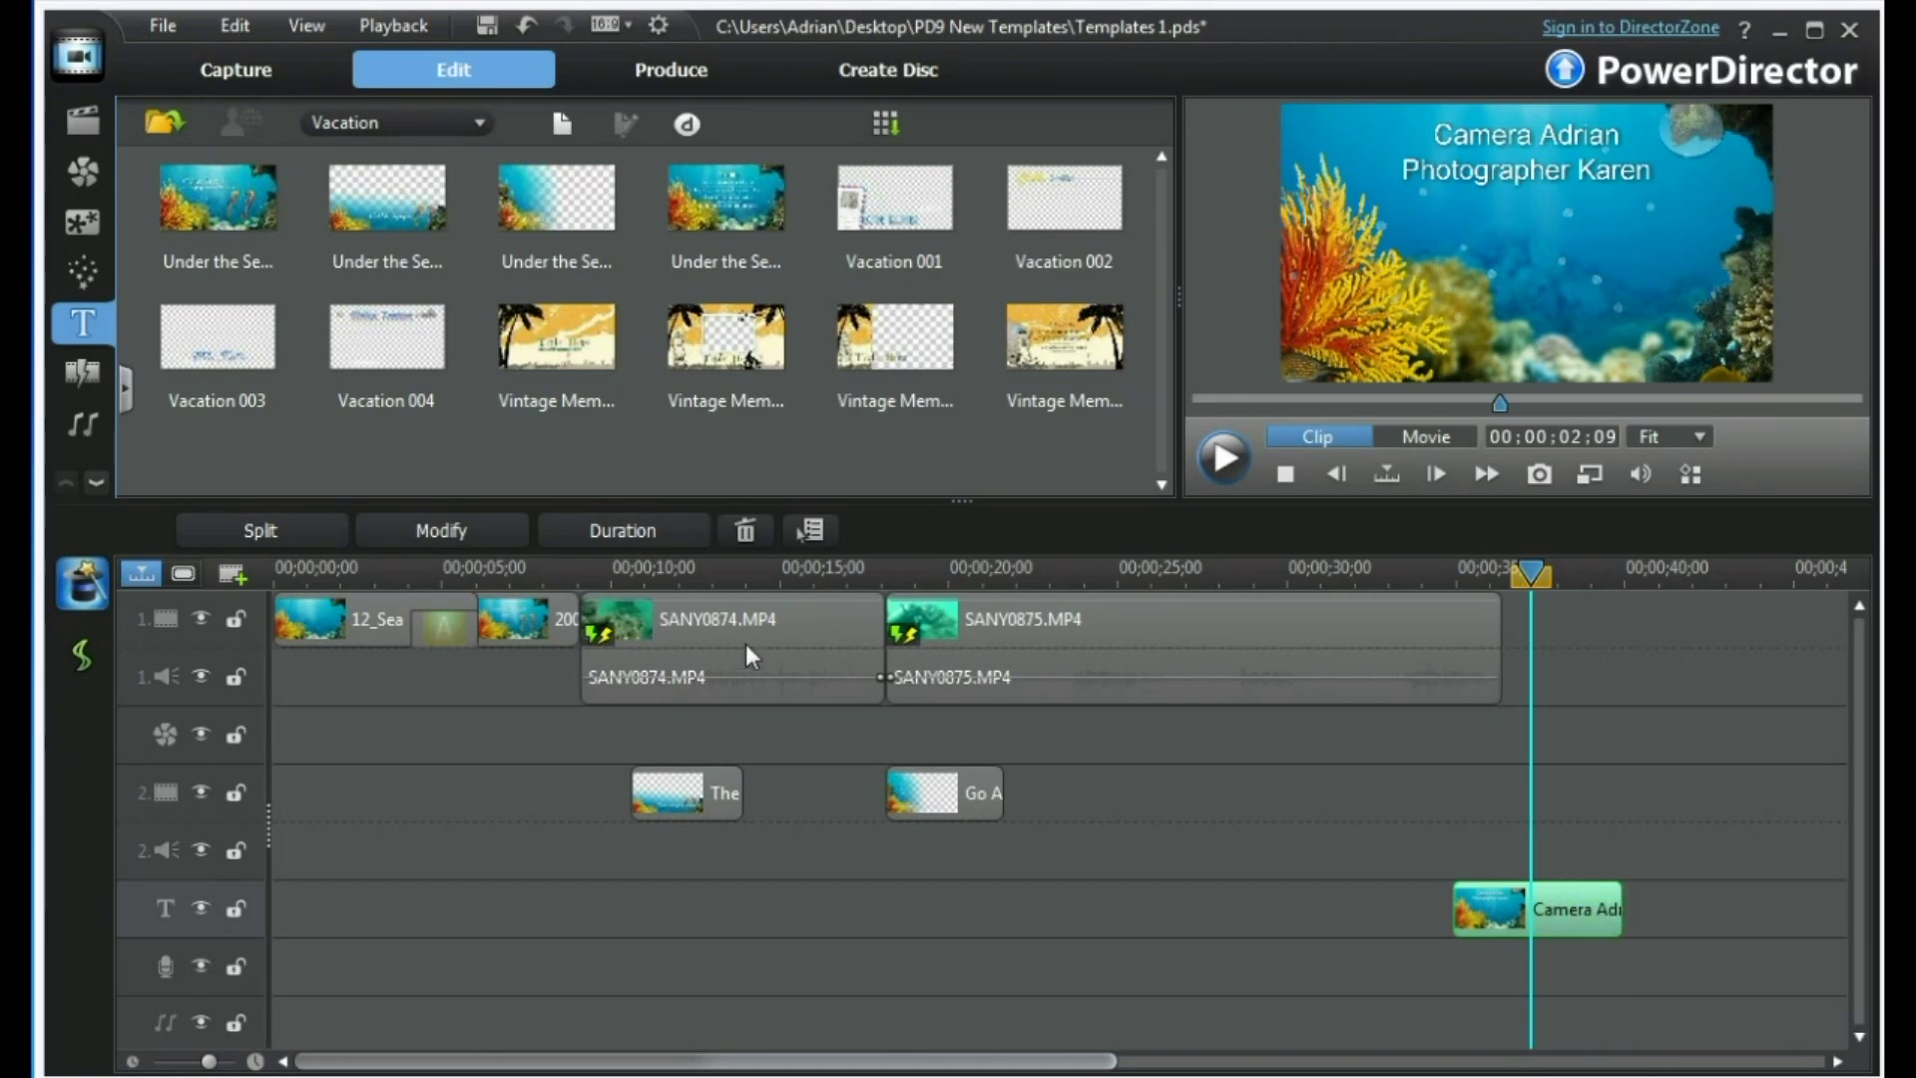
click(489, 533)
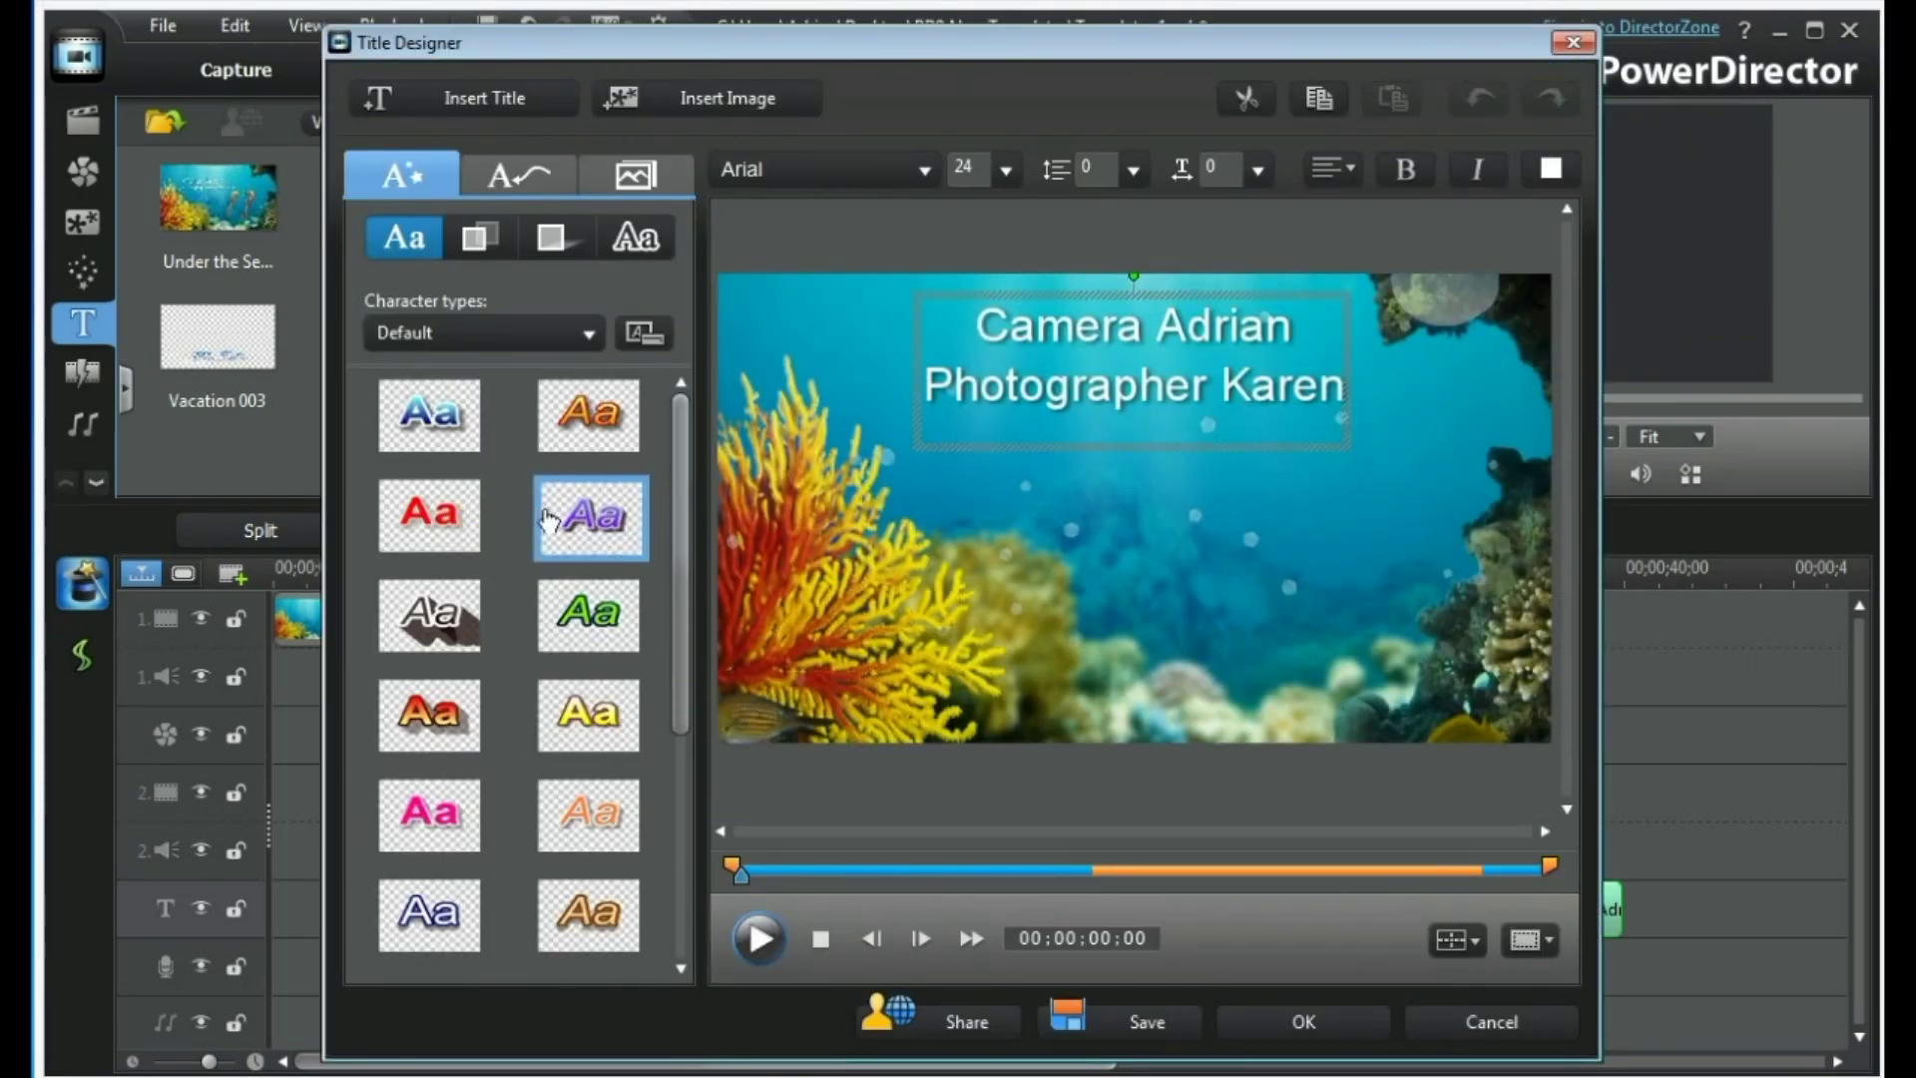
Insert the picture nemo 2.bmp into the credits title in Title Designer.
click(724, 100)
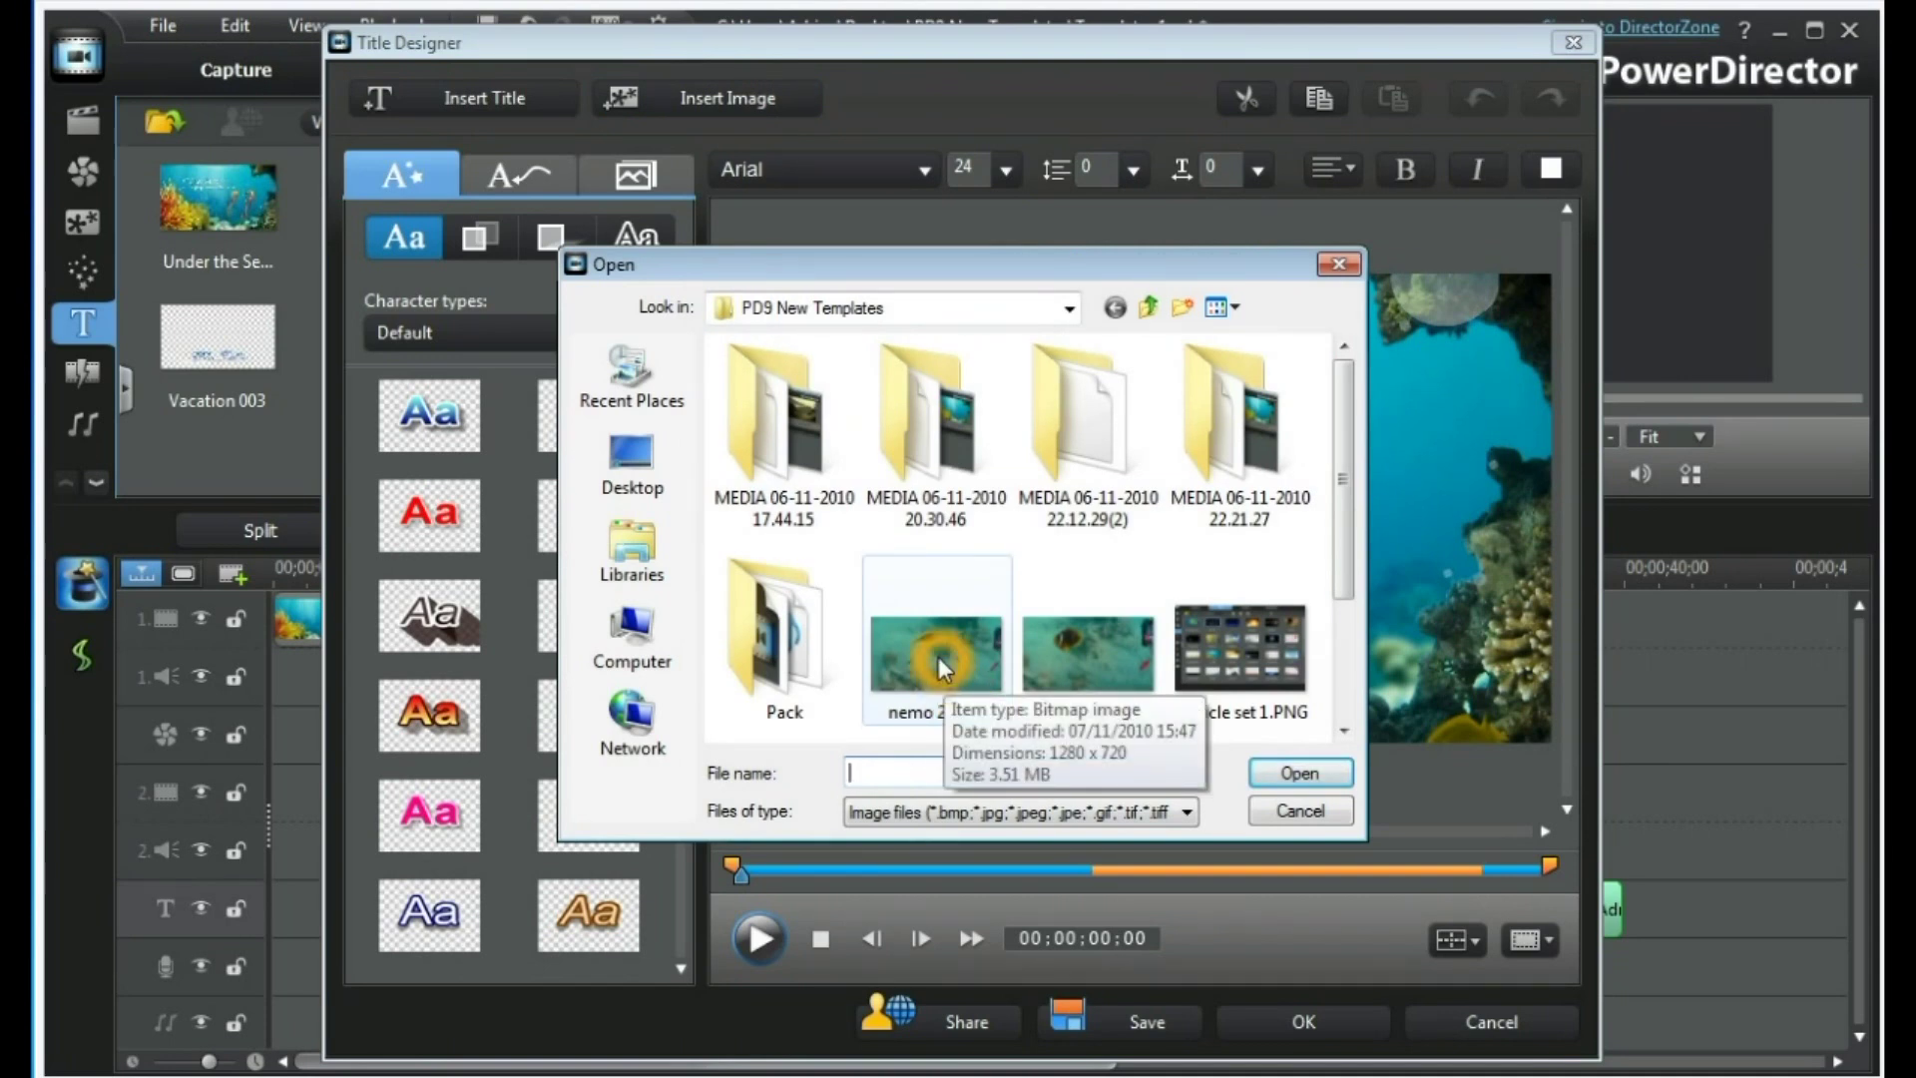
click(938, 657)
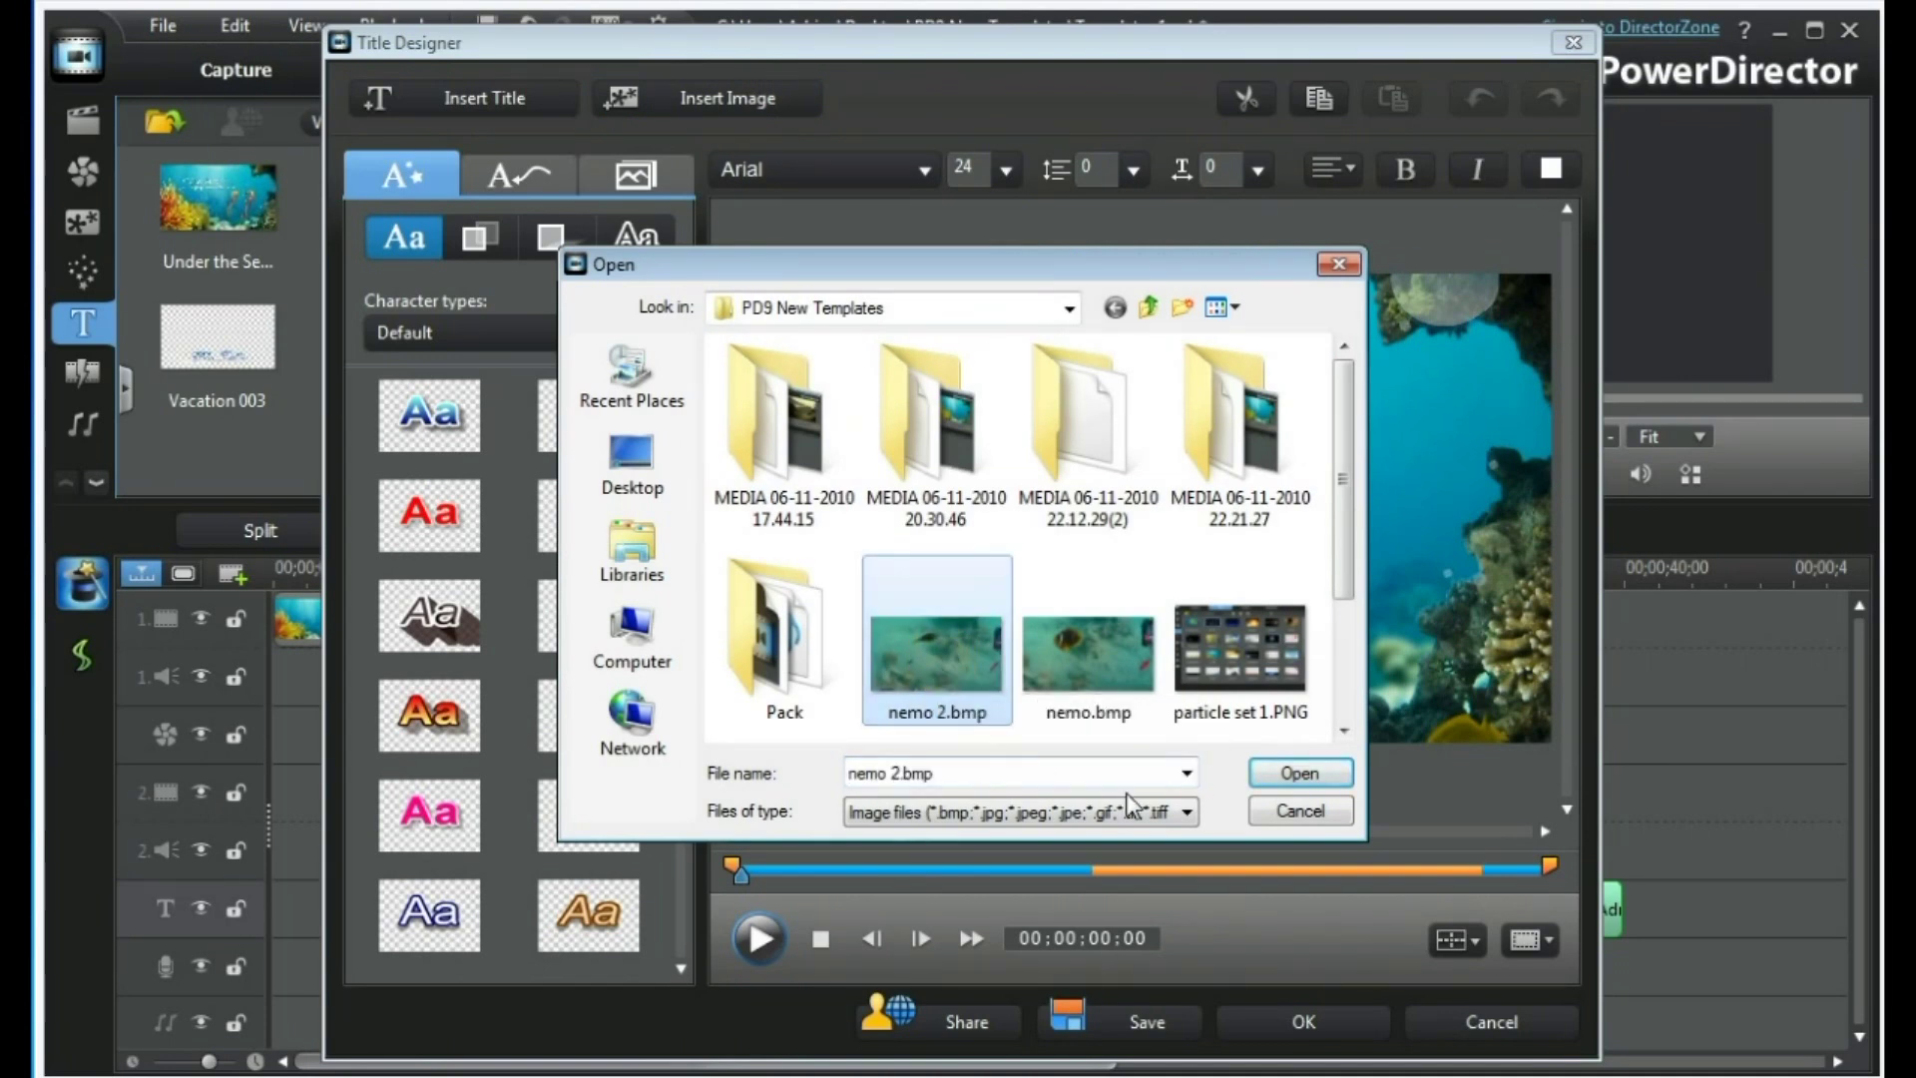
click(1291, 775)
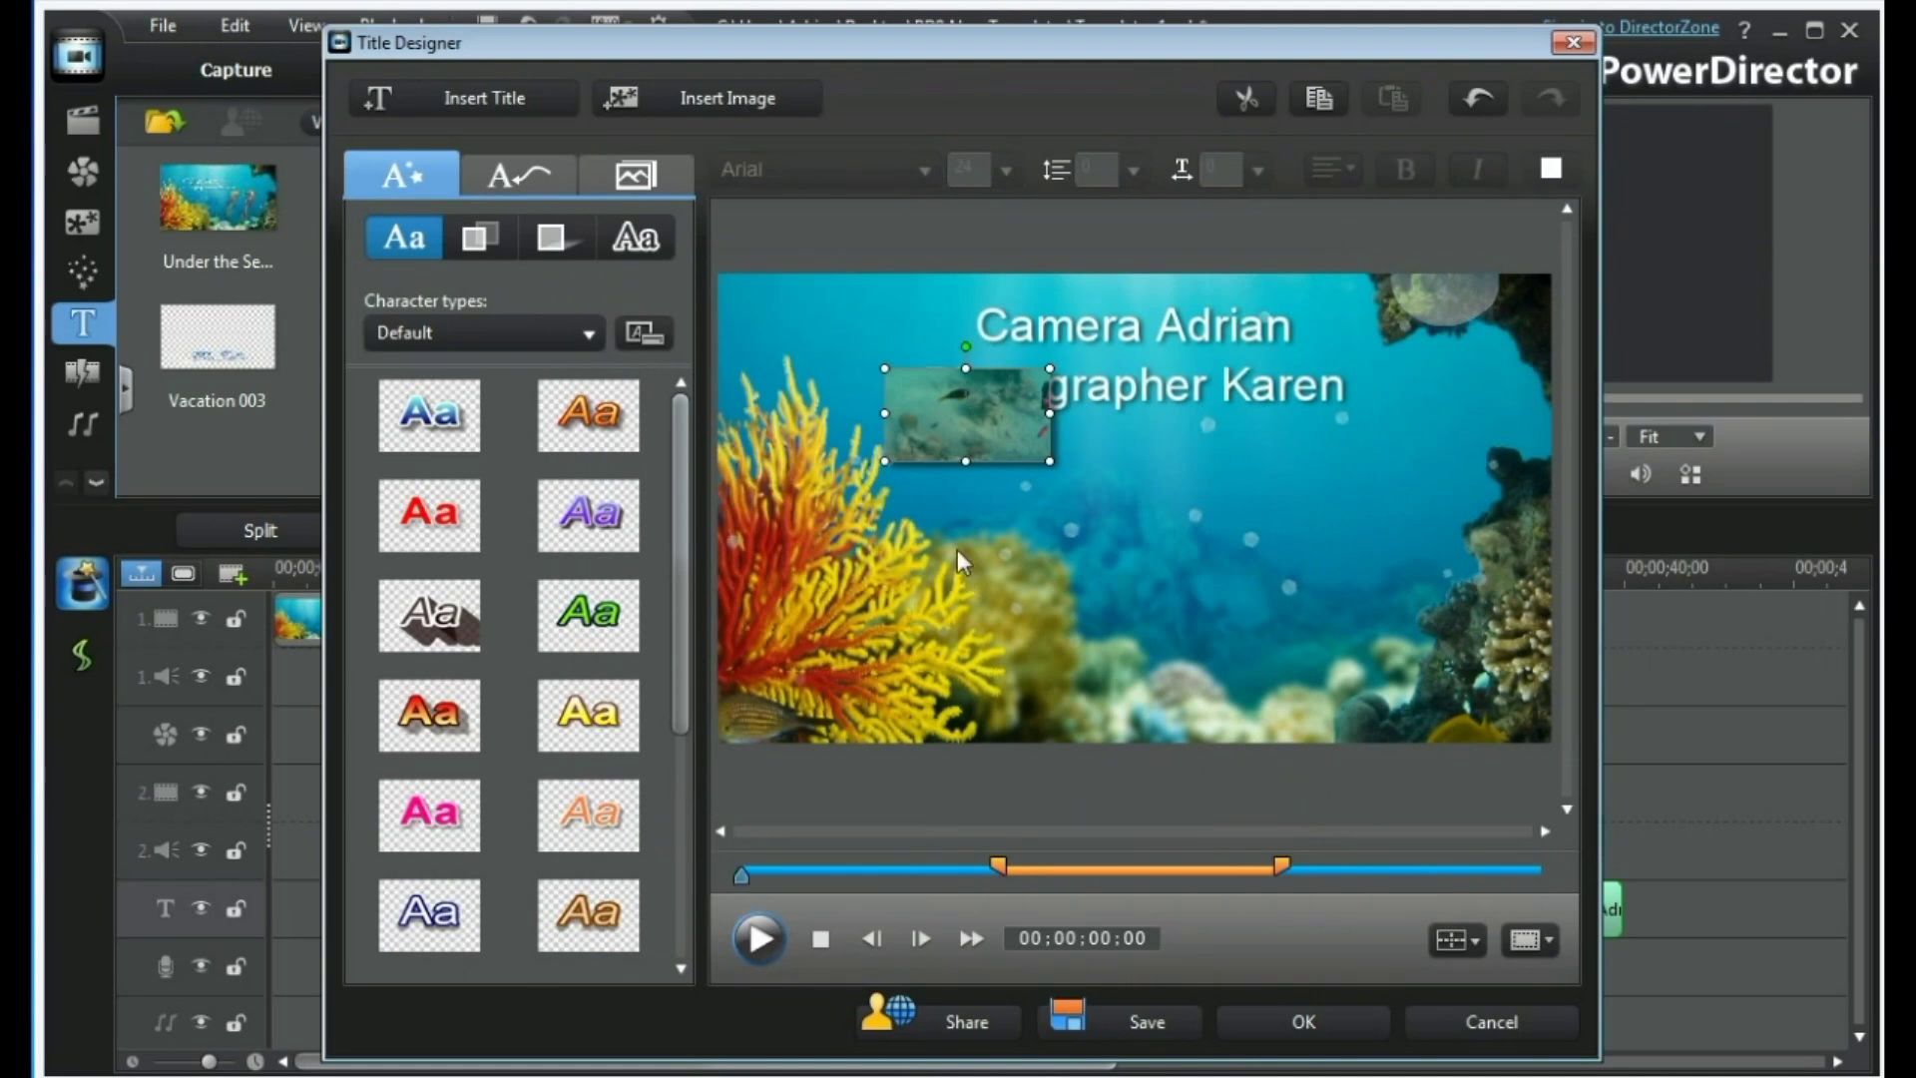
Move nemo 2.bmp to the lower right, enlarge it, and tilt it at an angle, clear of the credit lines.
drag(952, 404, 1207, 512)
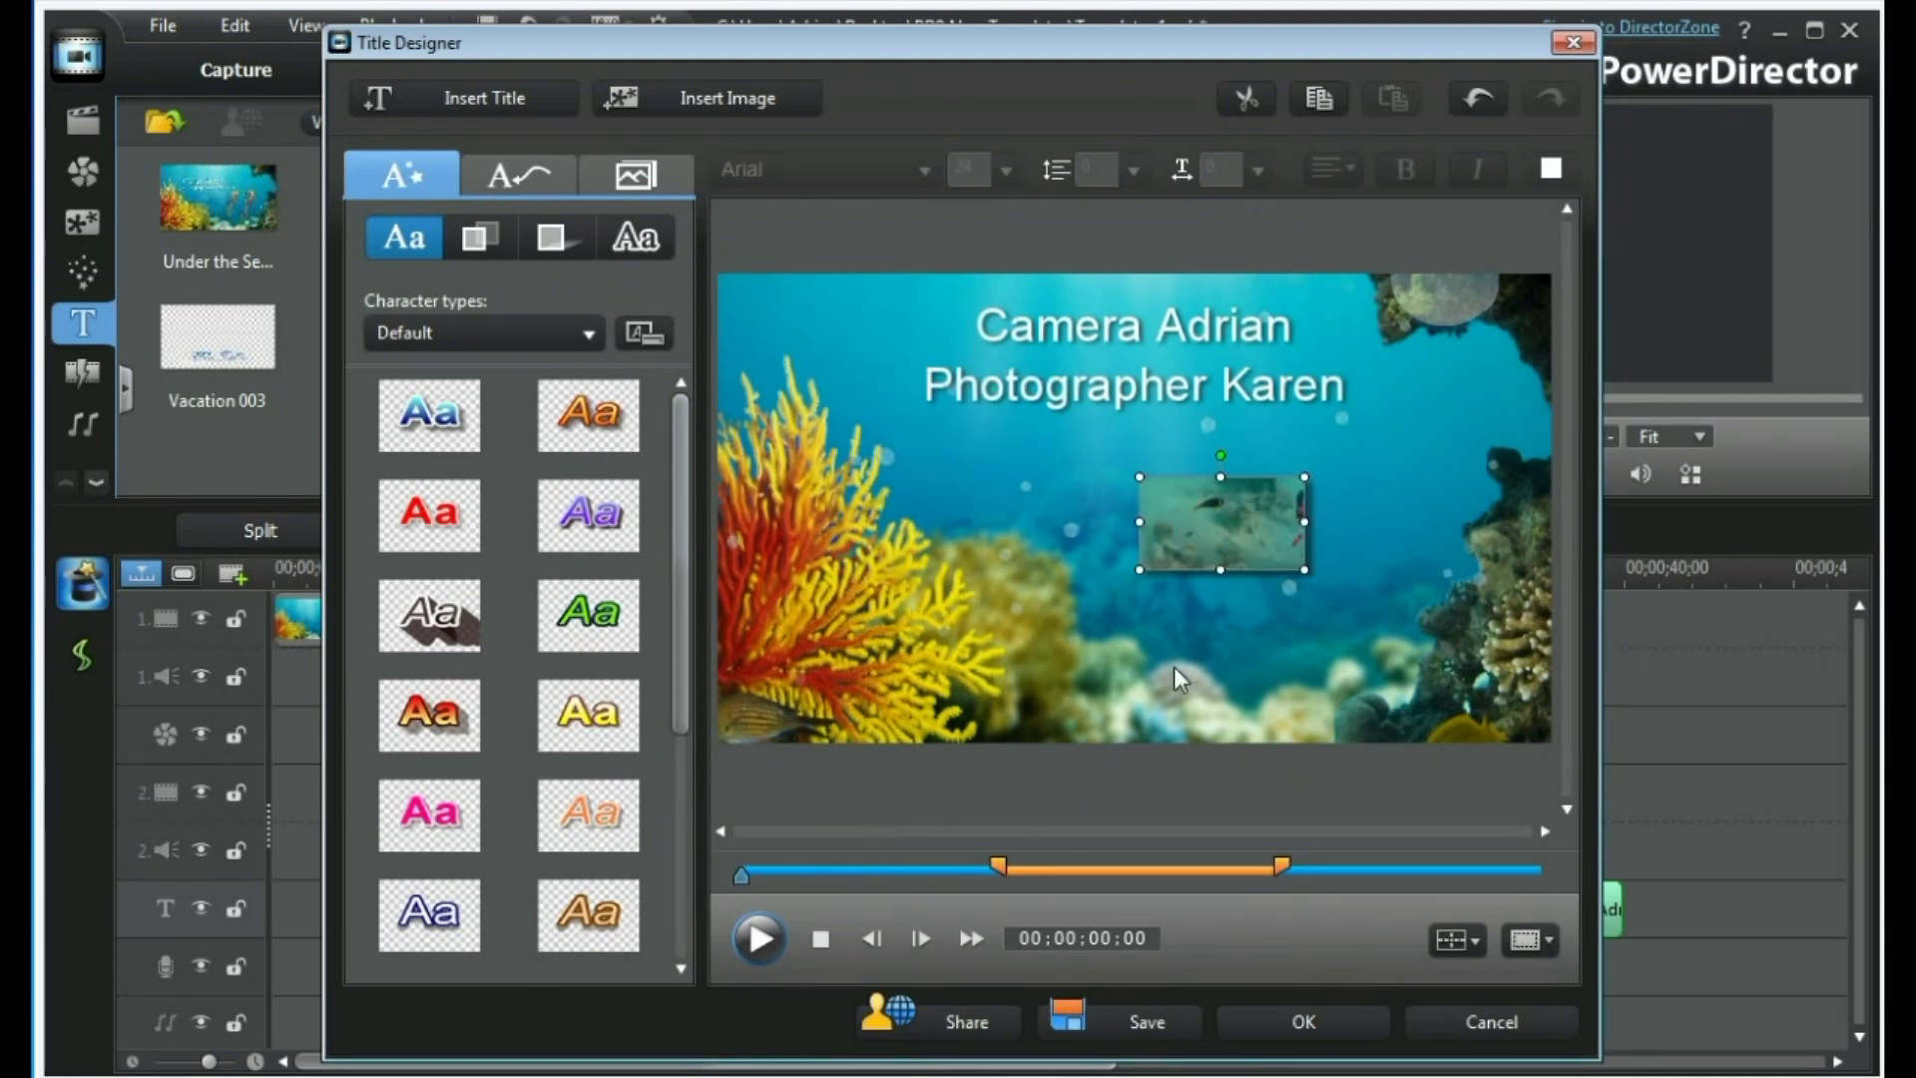
drag(1220, 487, 1224, 421)
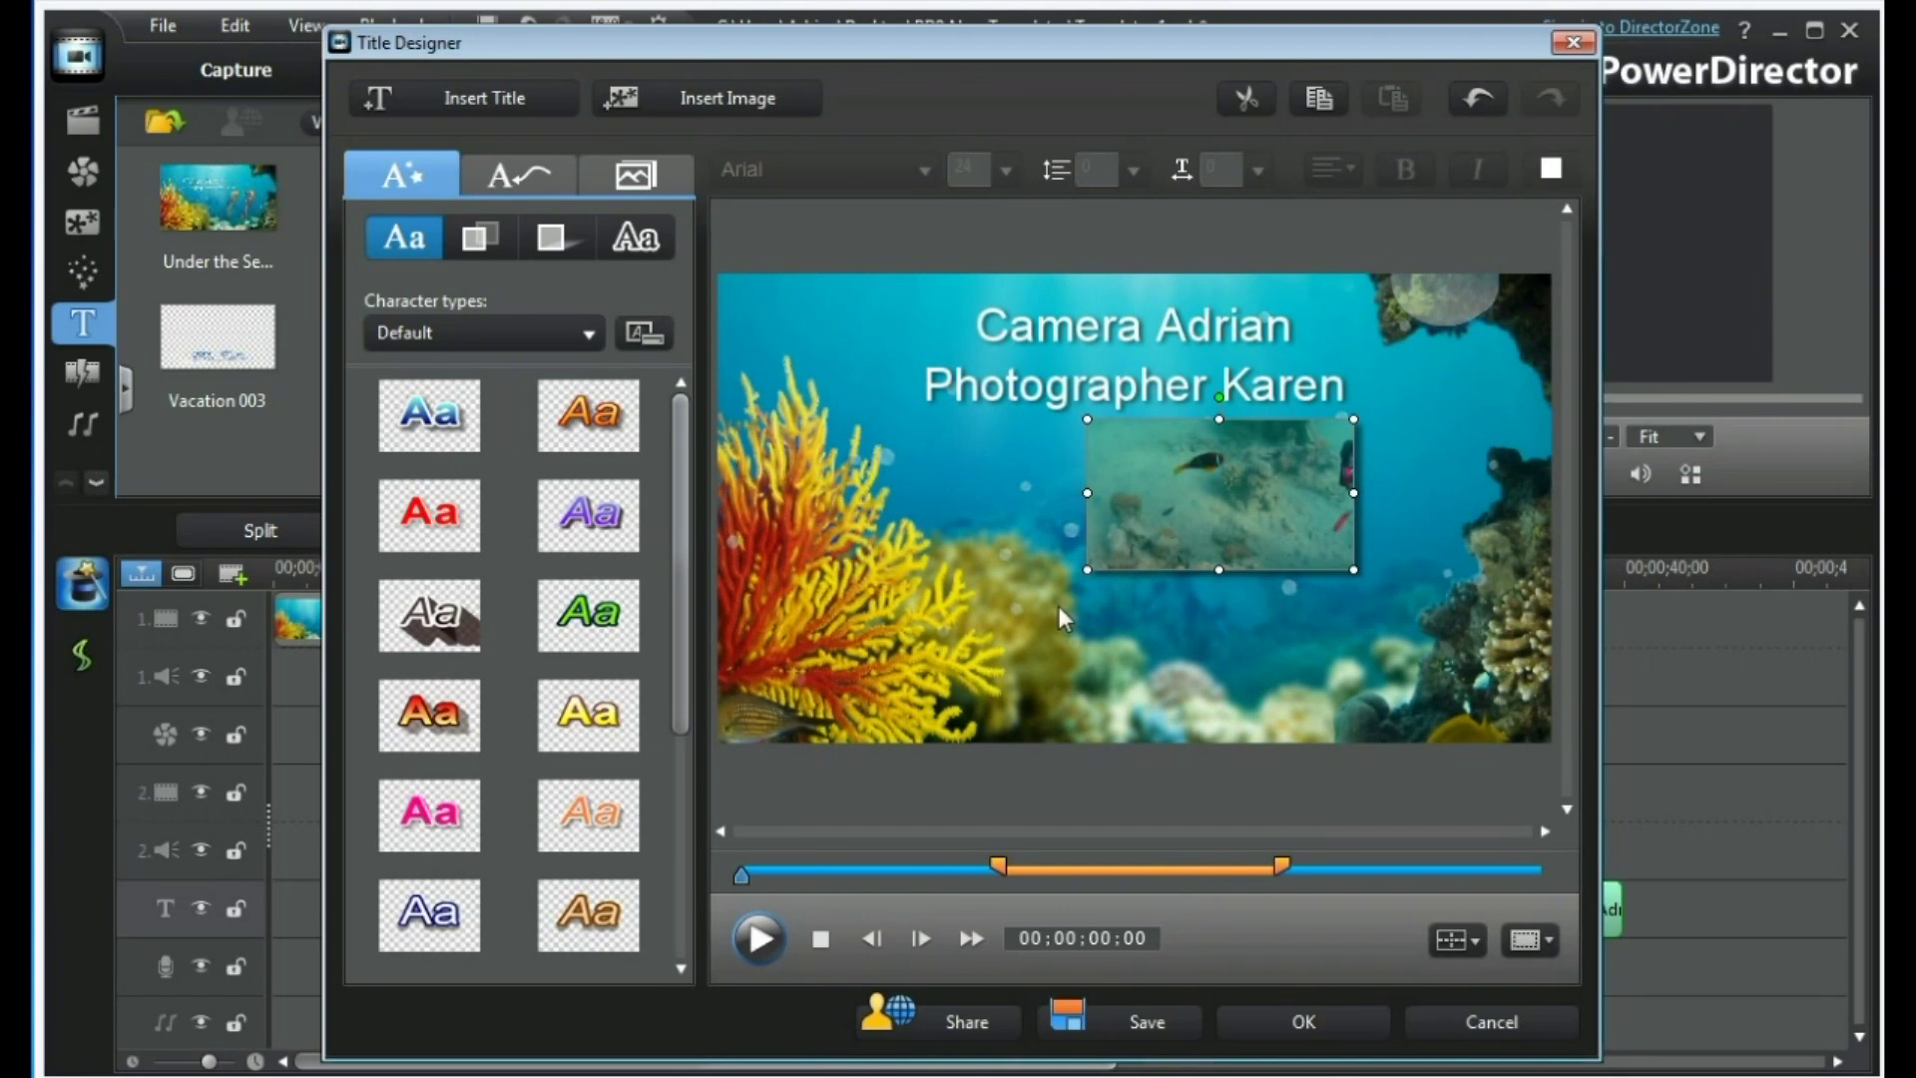
drag(1234, 517, 1237, 520)
drag(1345, 586, 1403, 583)
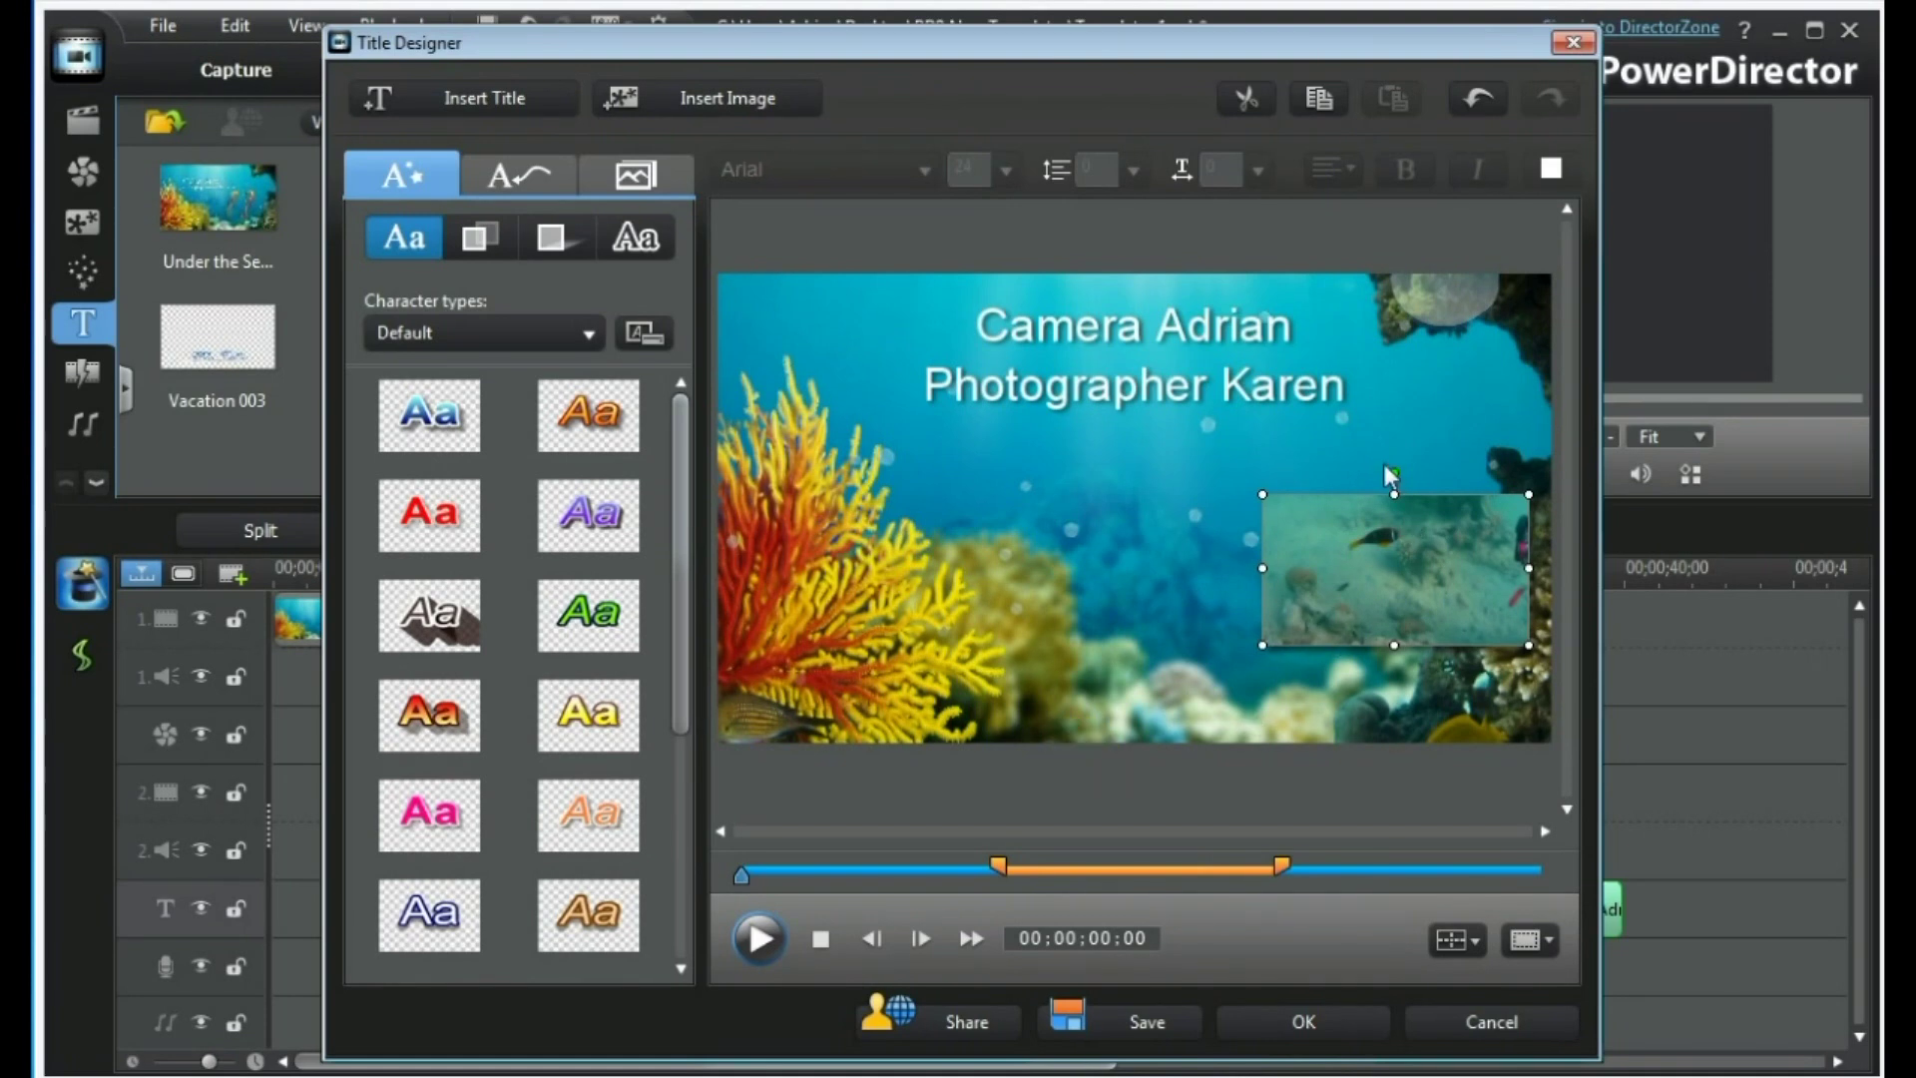
drag(1395, 473, 1336, 466)
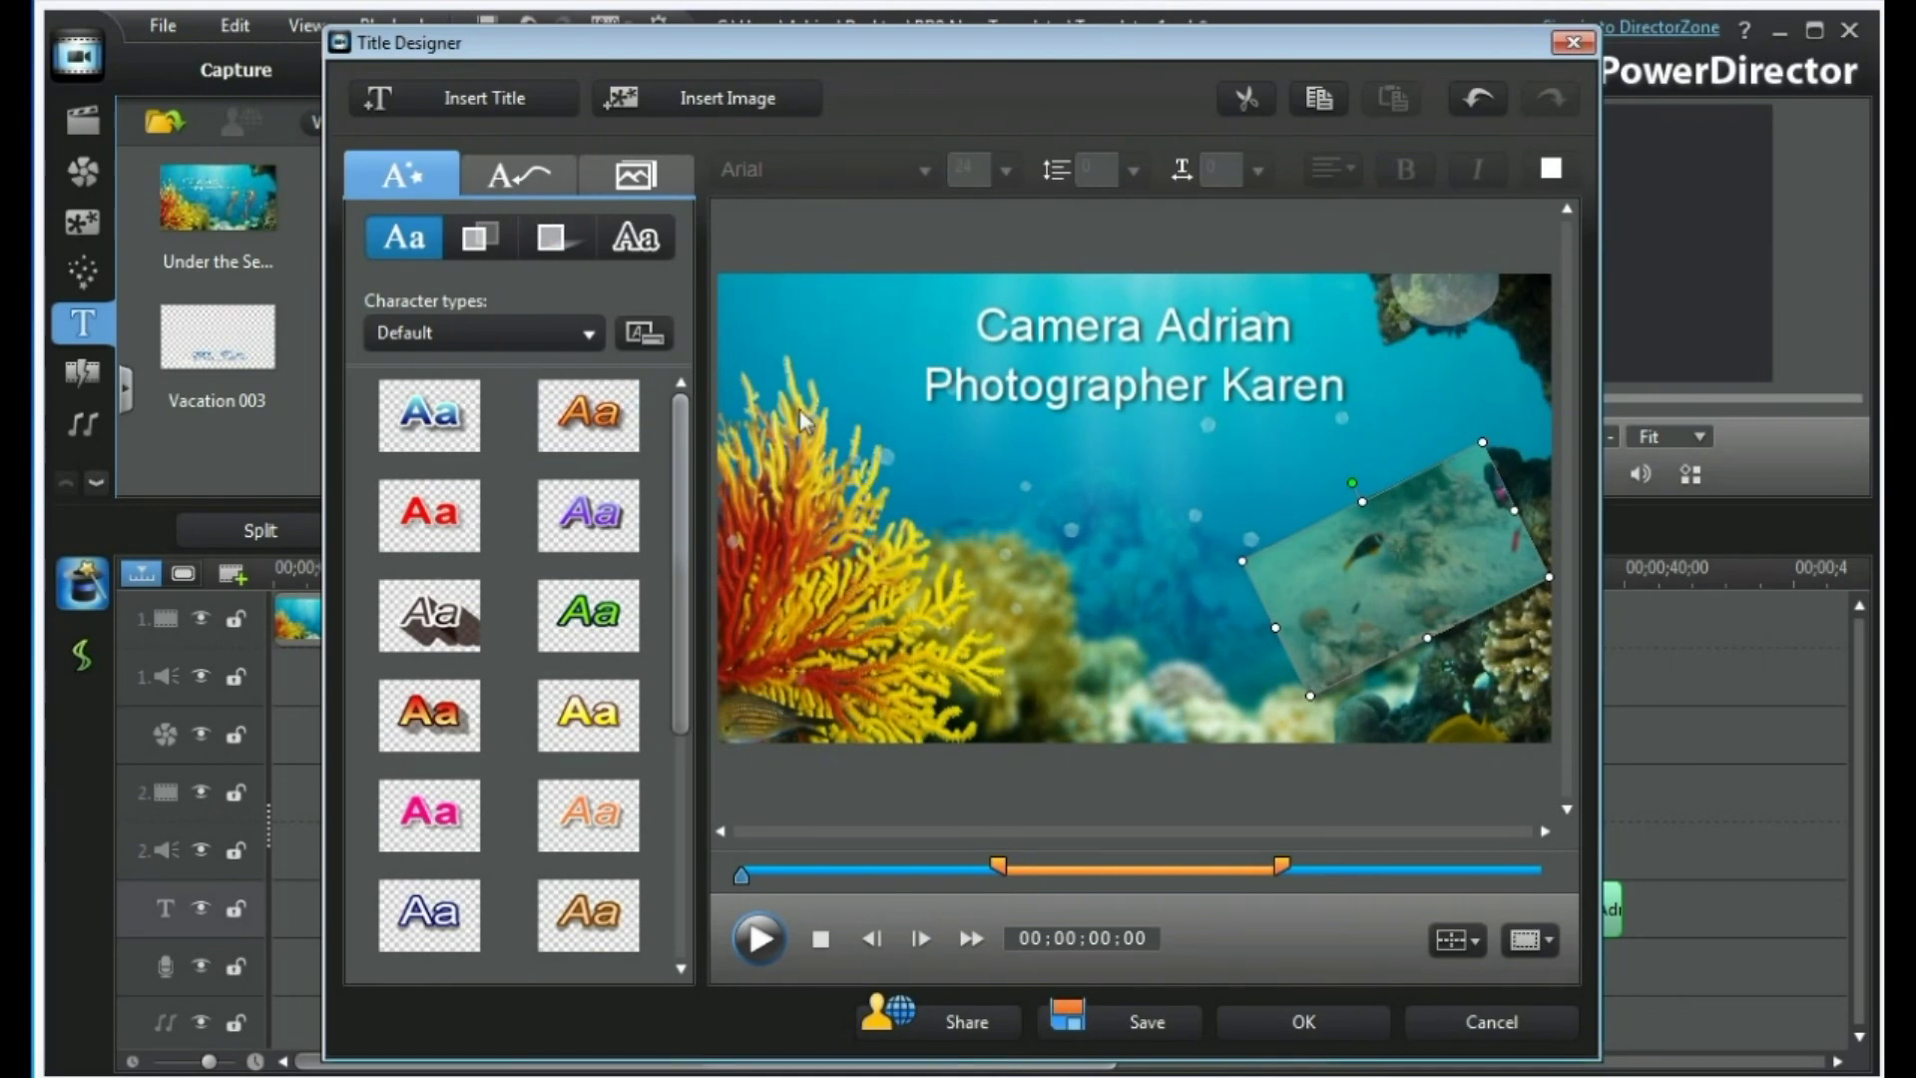
Send nemo 2.bmp backward in the Objects list so it sits behind the credit text.
click(1267, 583)
click(507, 179)
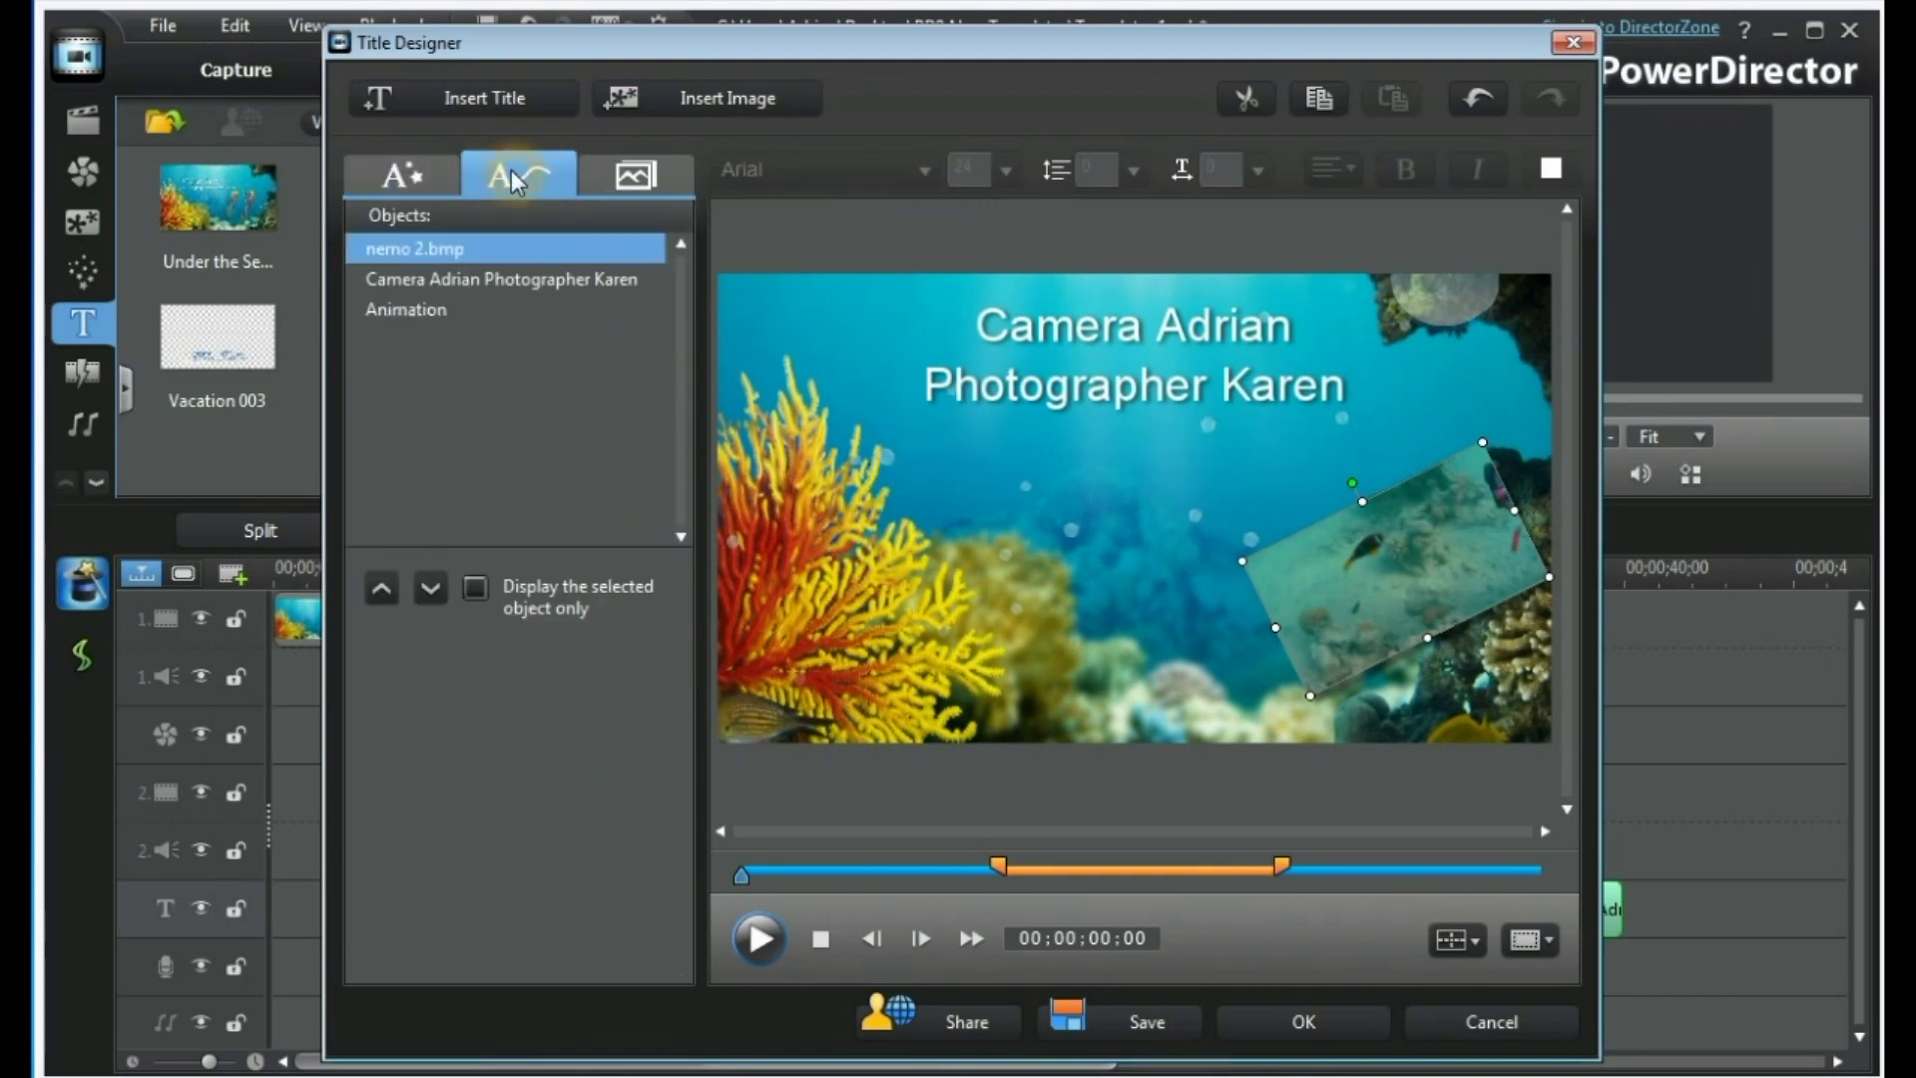
click(534, 184)
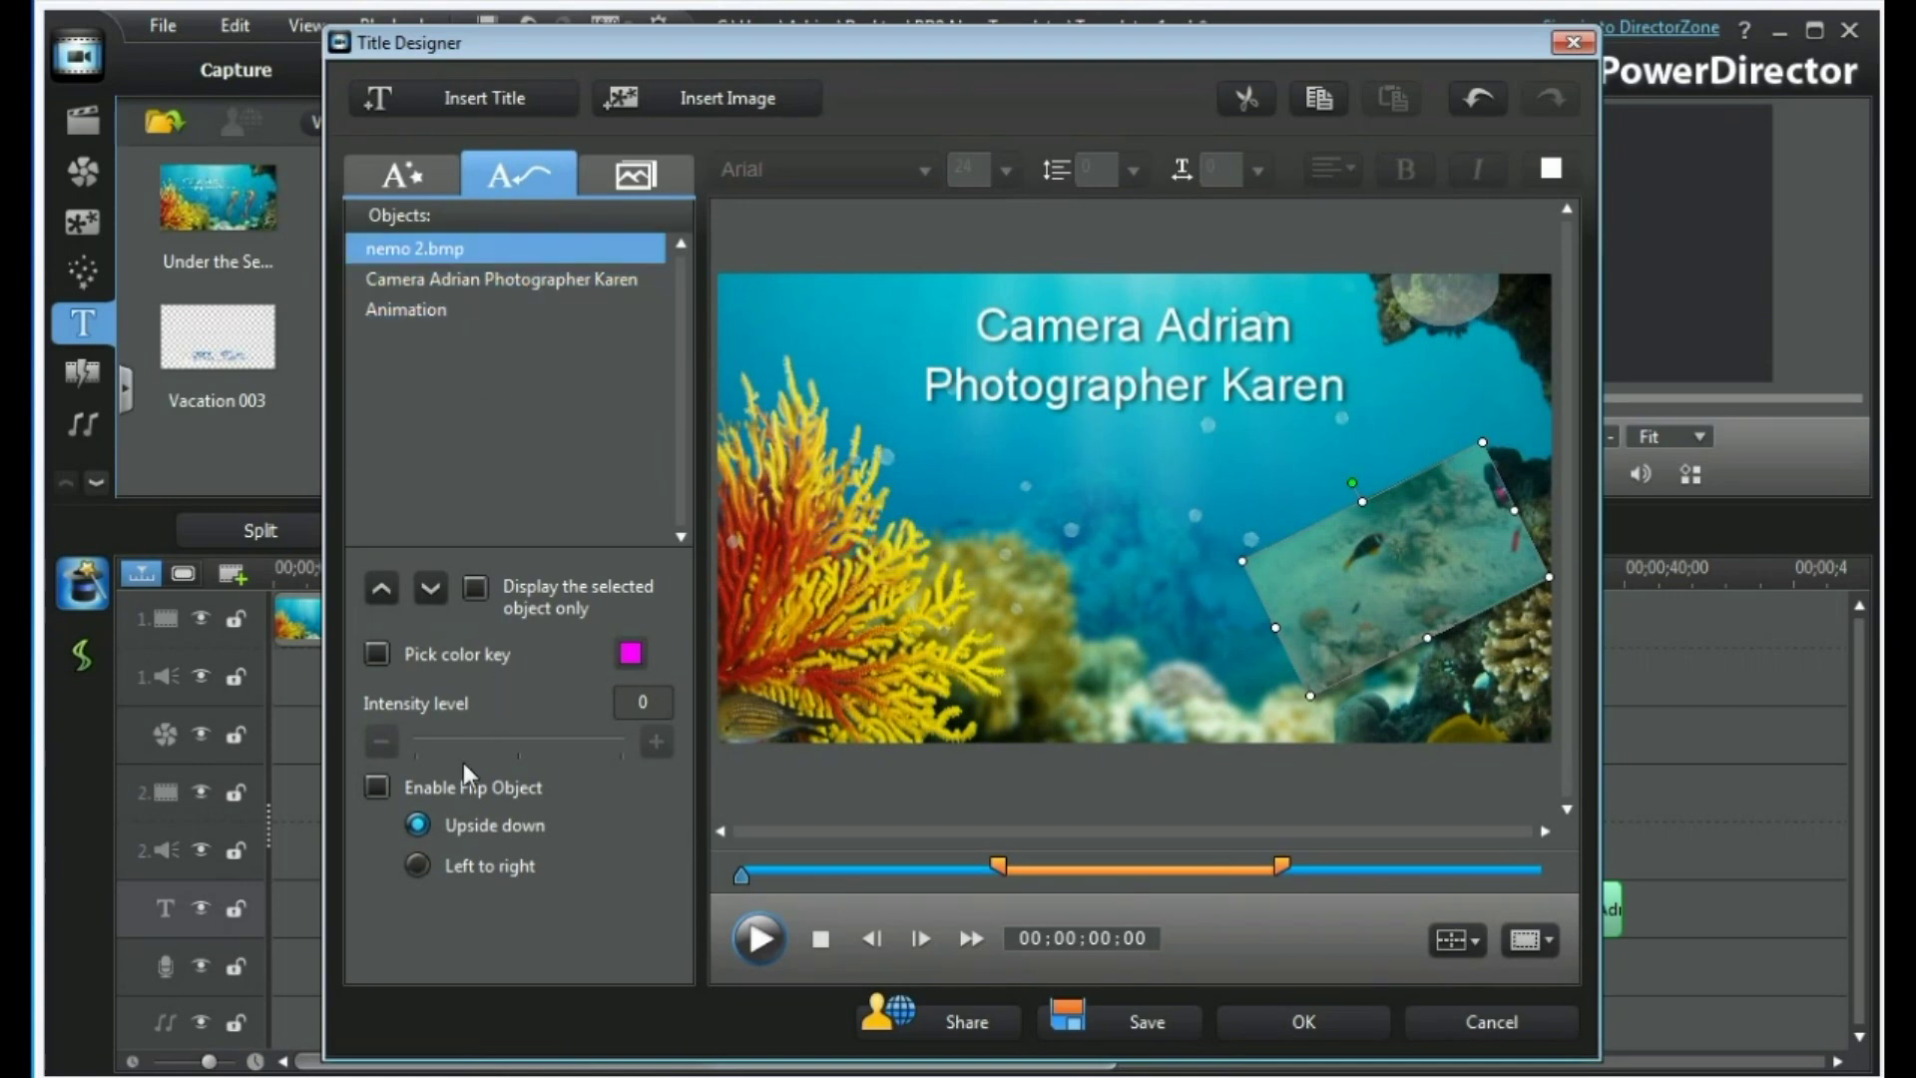
click(387, 596)
click(433, 591)
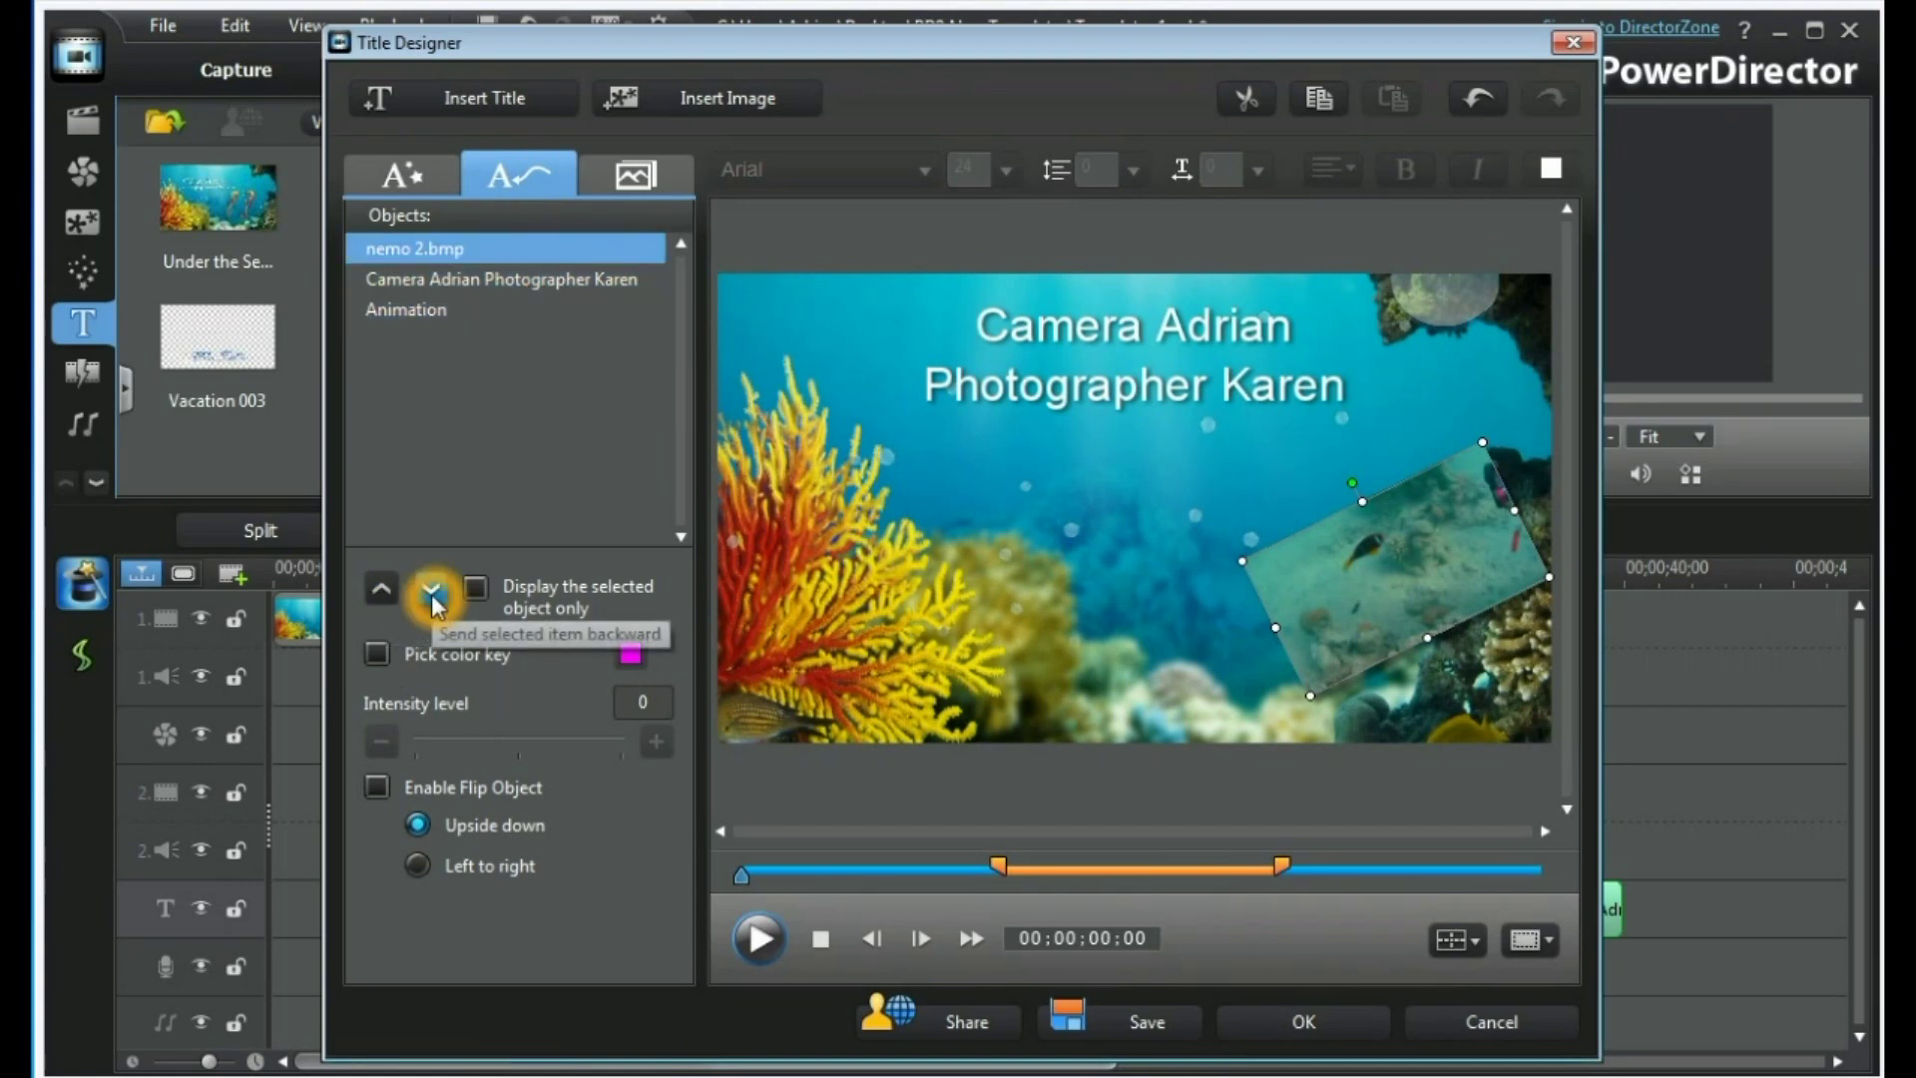
click(432, 590)
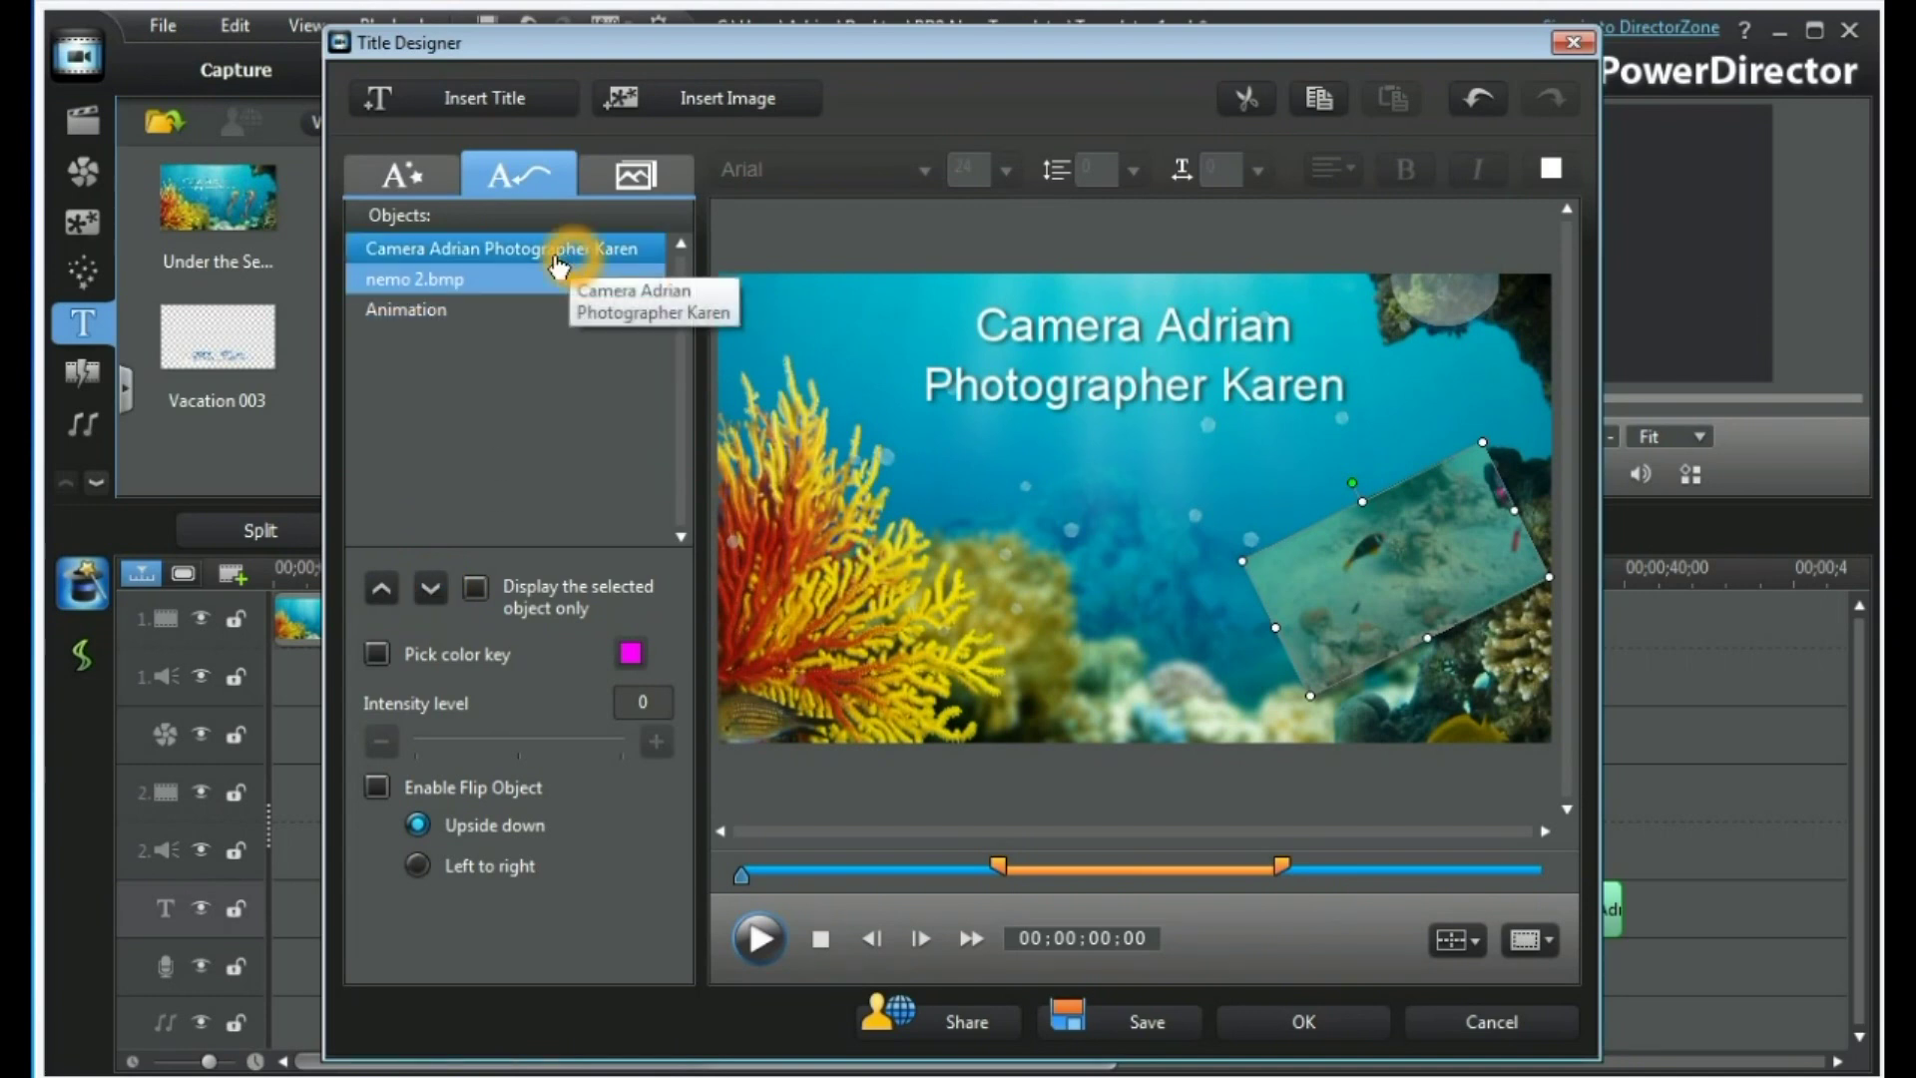
With only nemo 2.bmp selected, enable colour keying for it.
ctrl+click(417, 327)
click(469, 461)
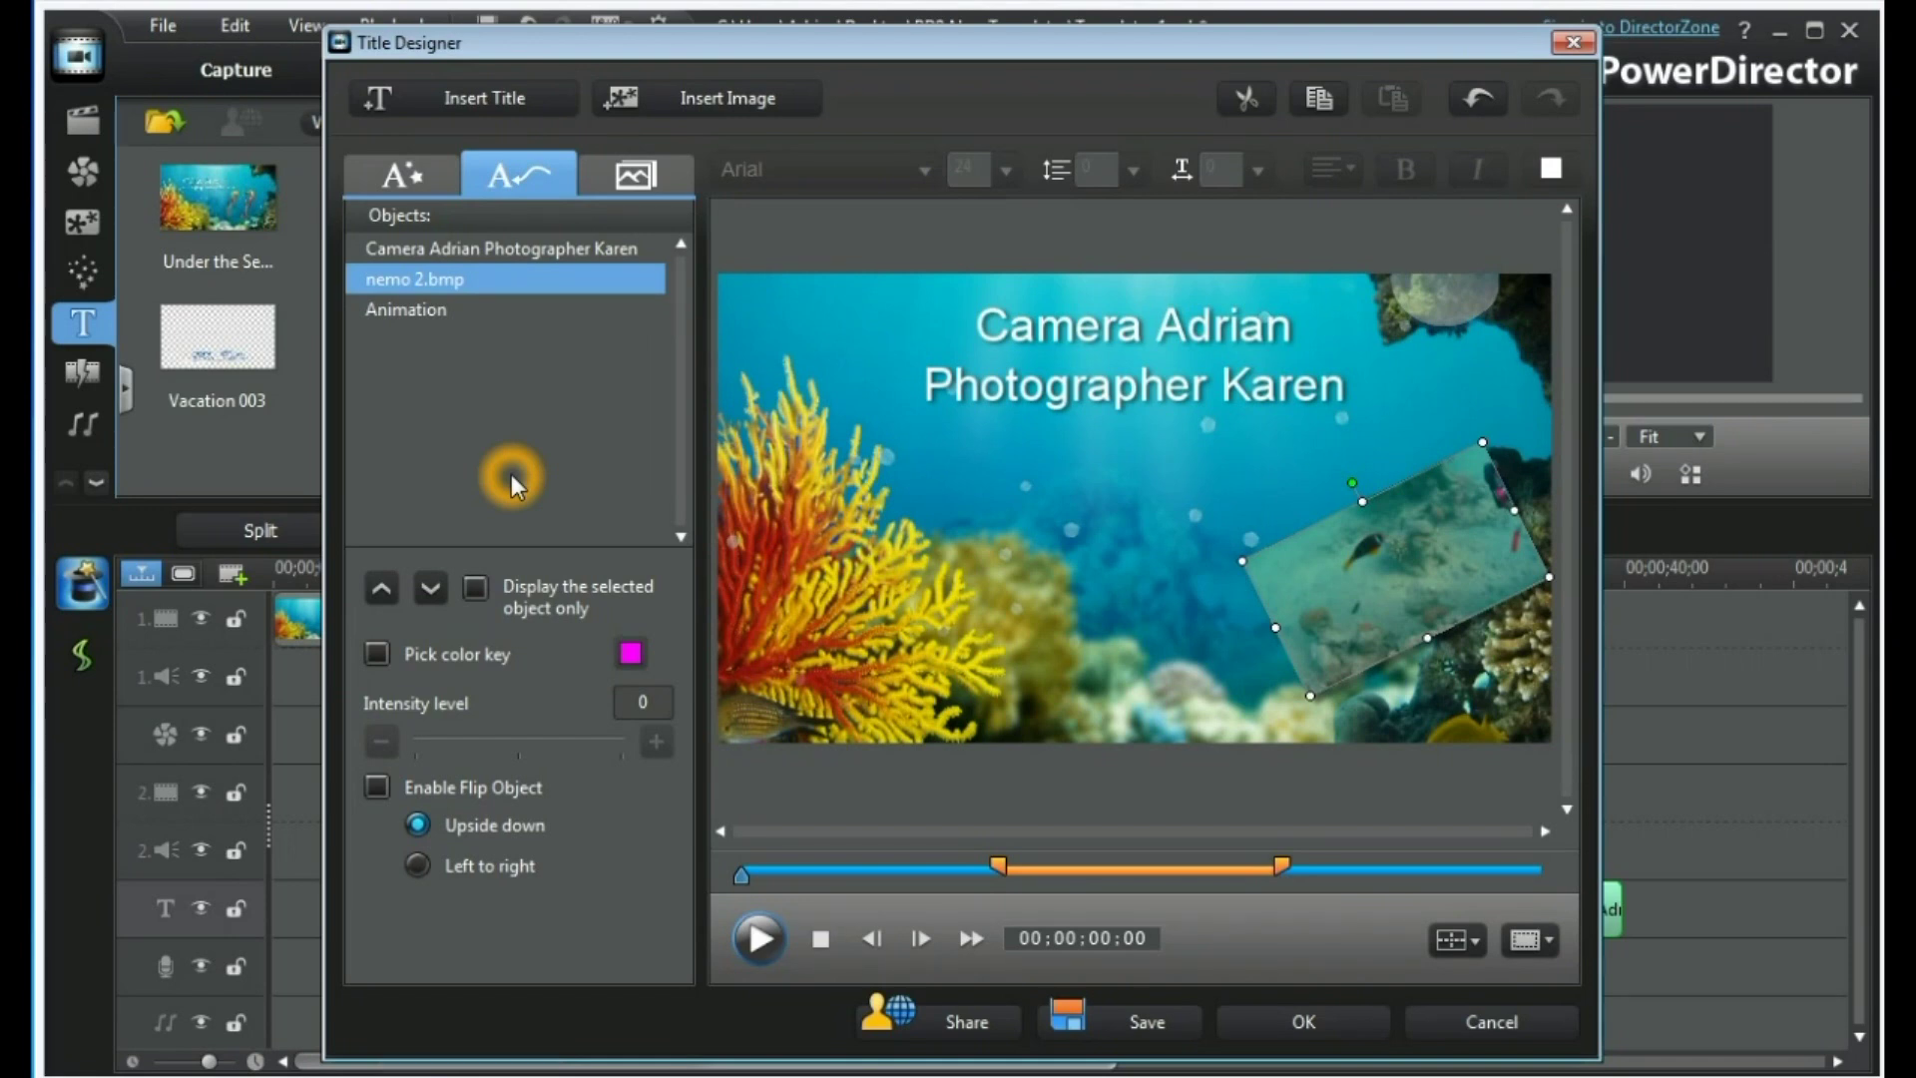
click(377, 655)
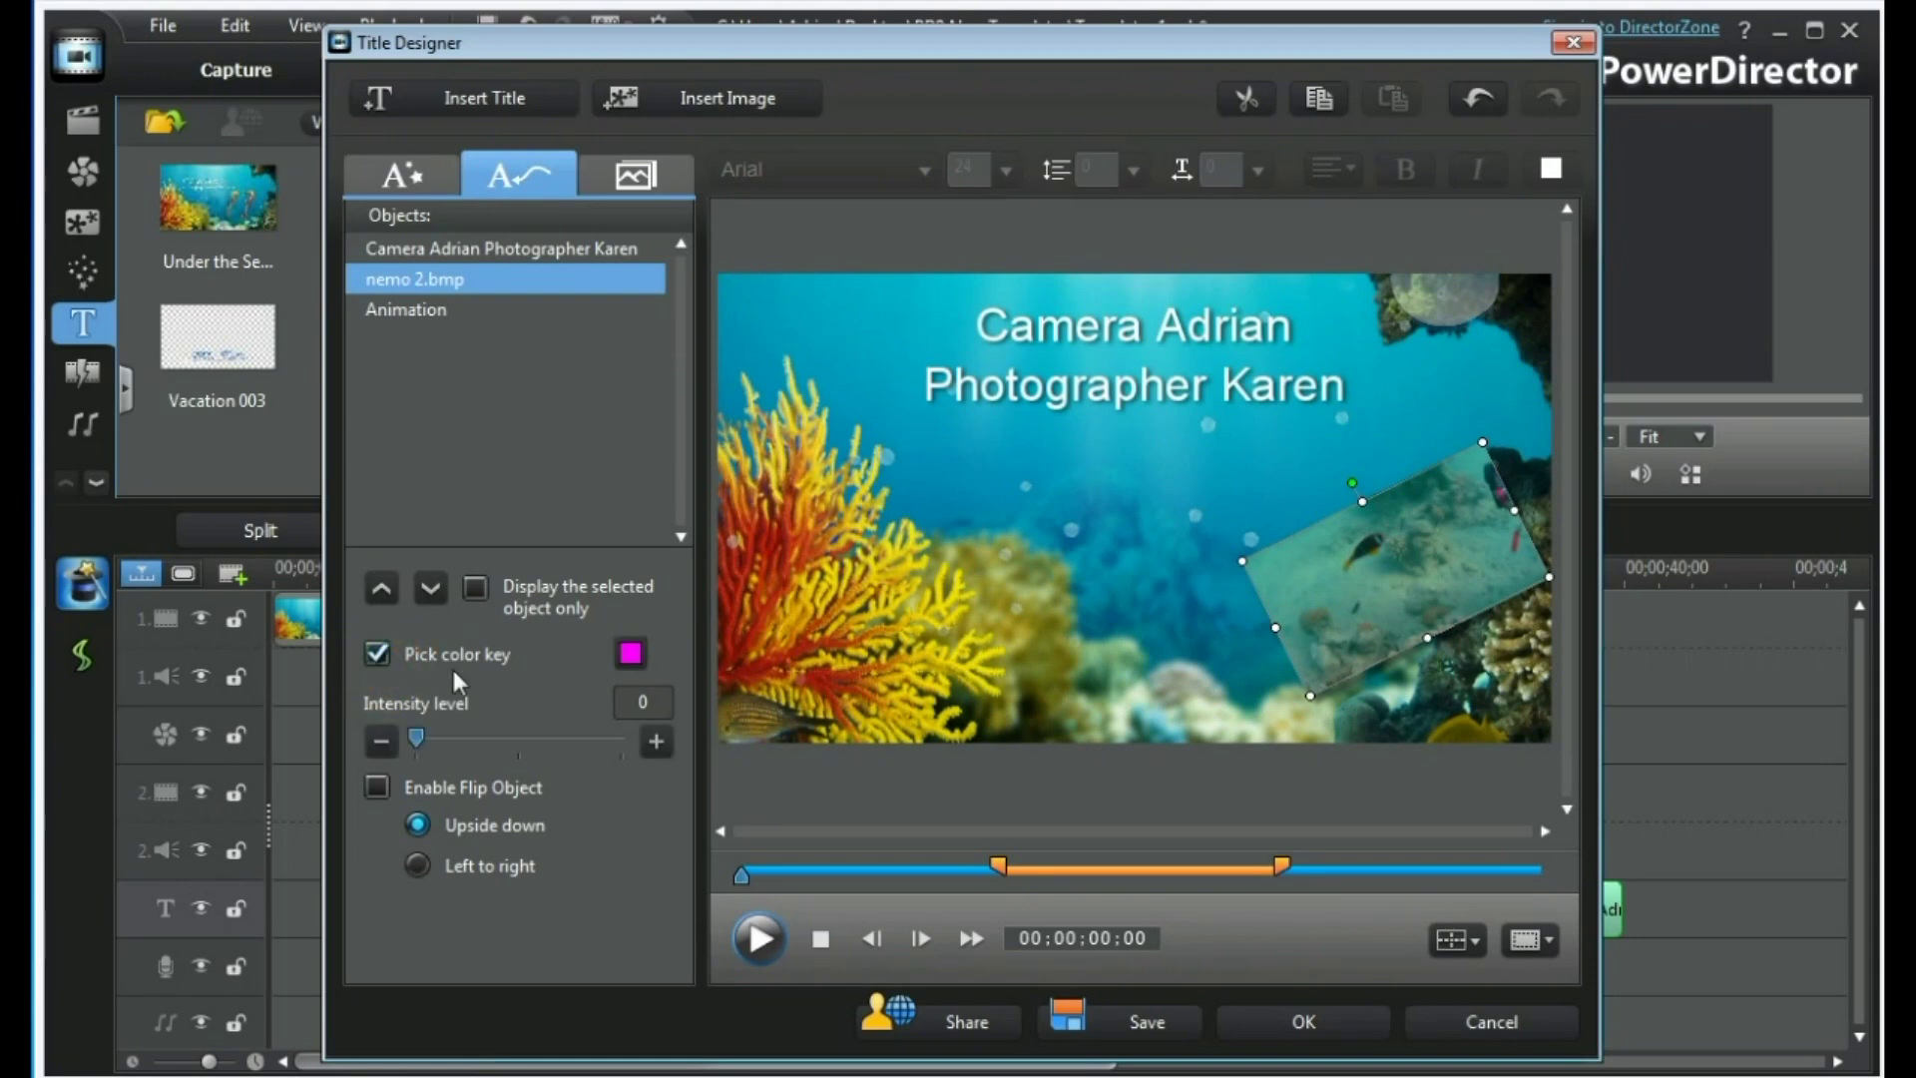
Set the nemo picture's key colour to the teal water using the eyedropper.
click(631, 654)
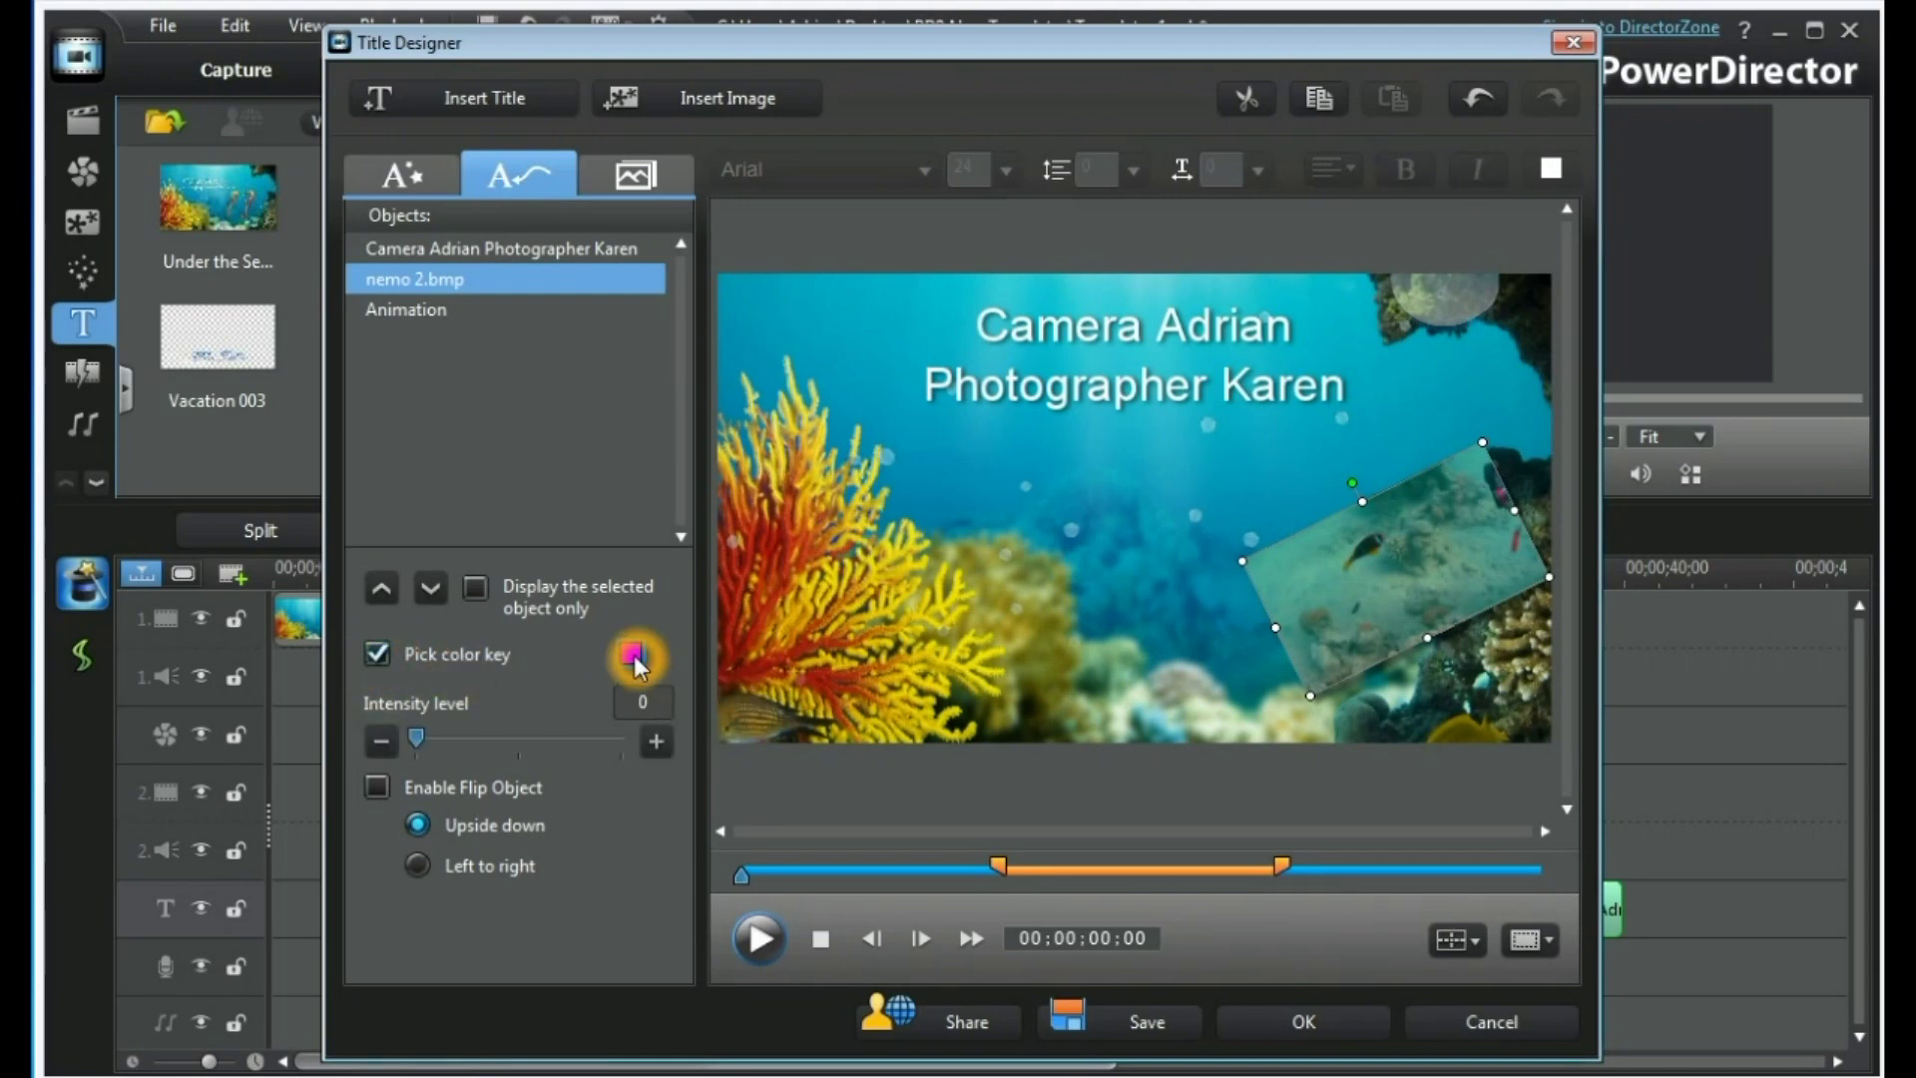
click(814, 345)
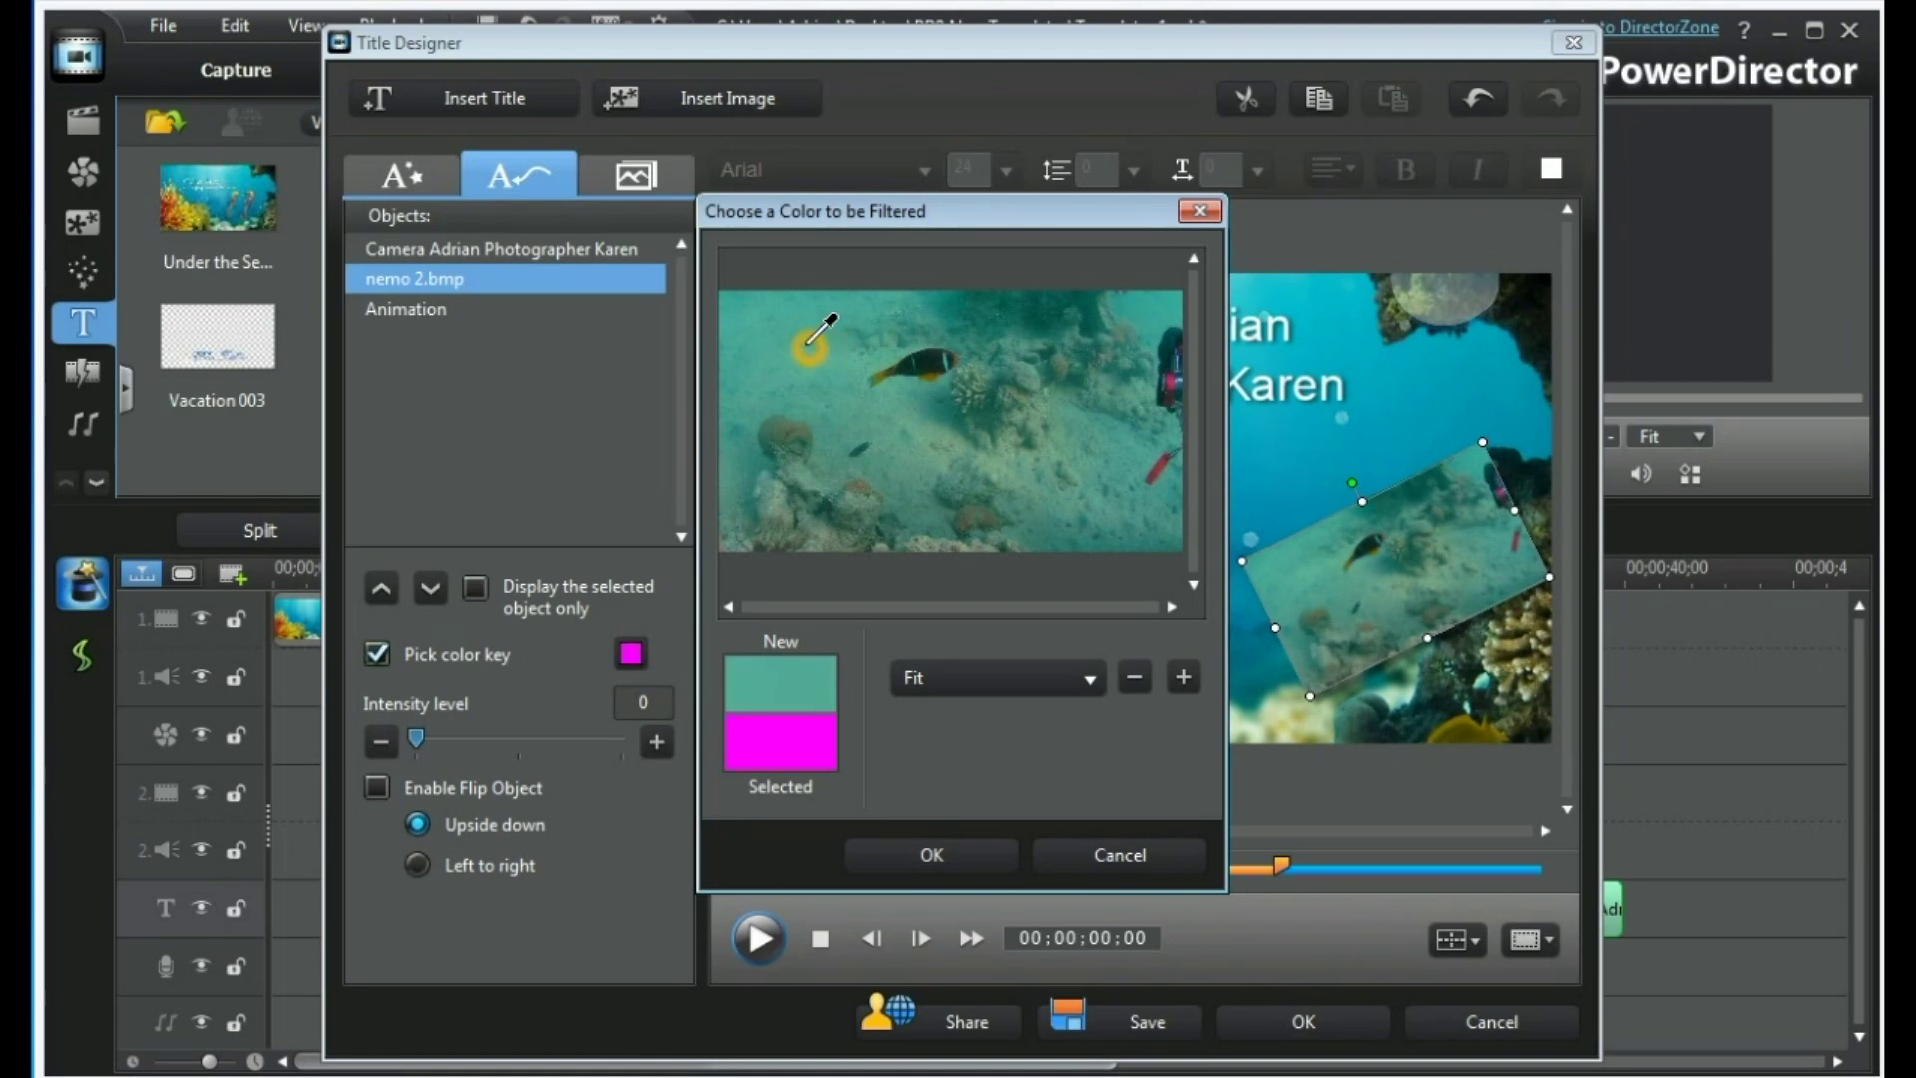
click(810, 343)
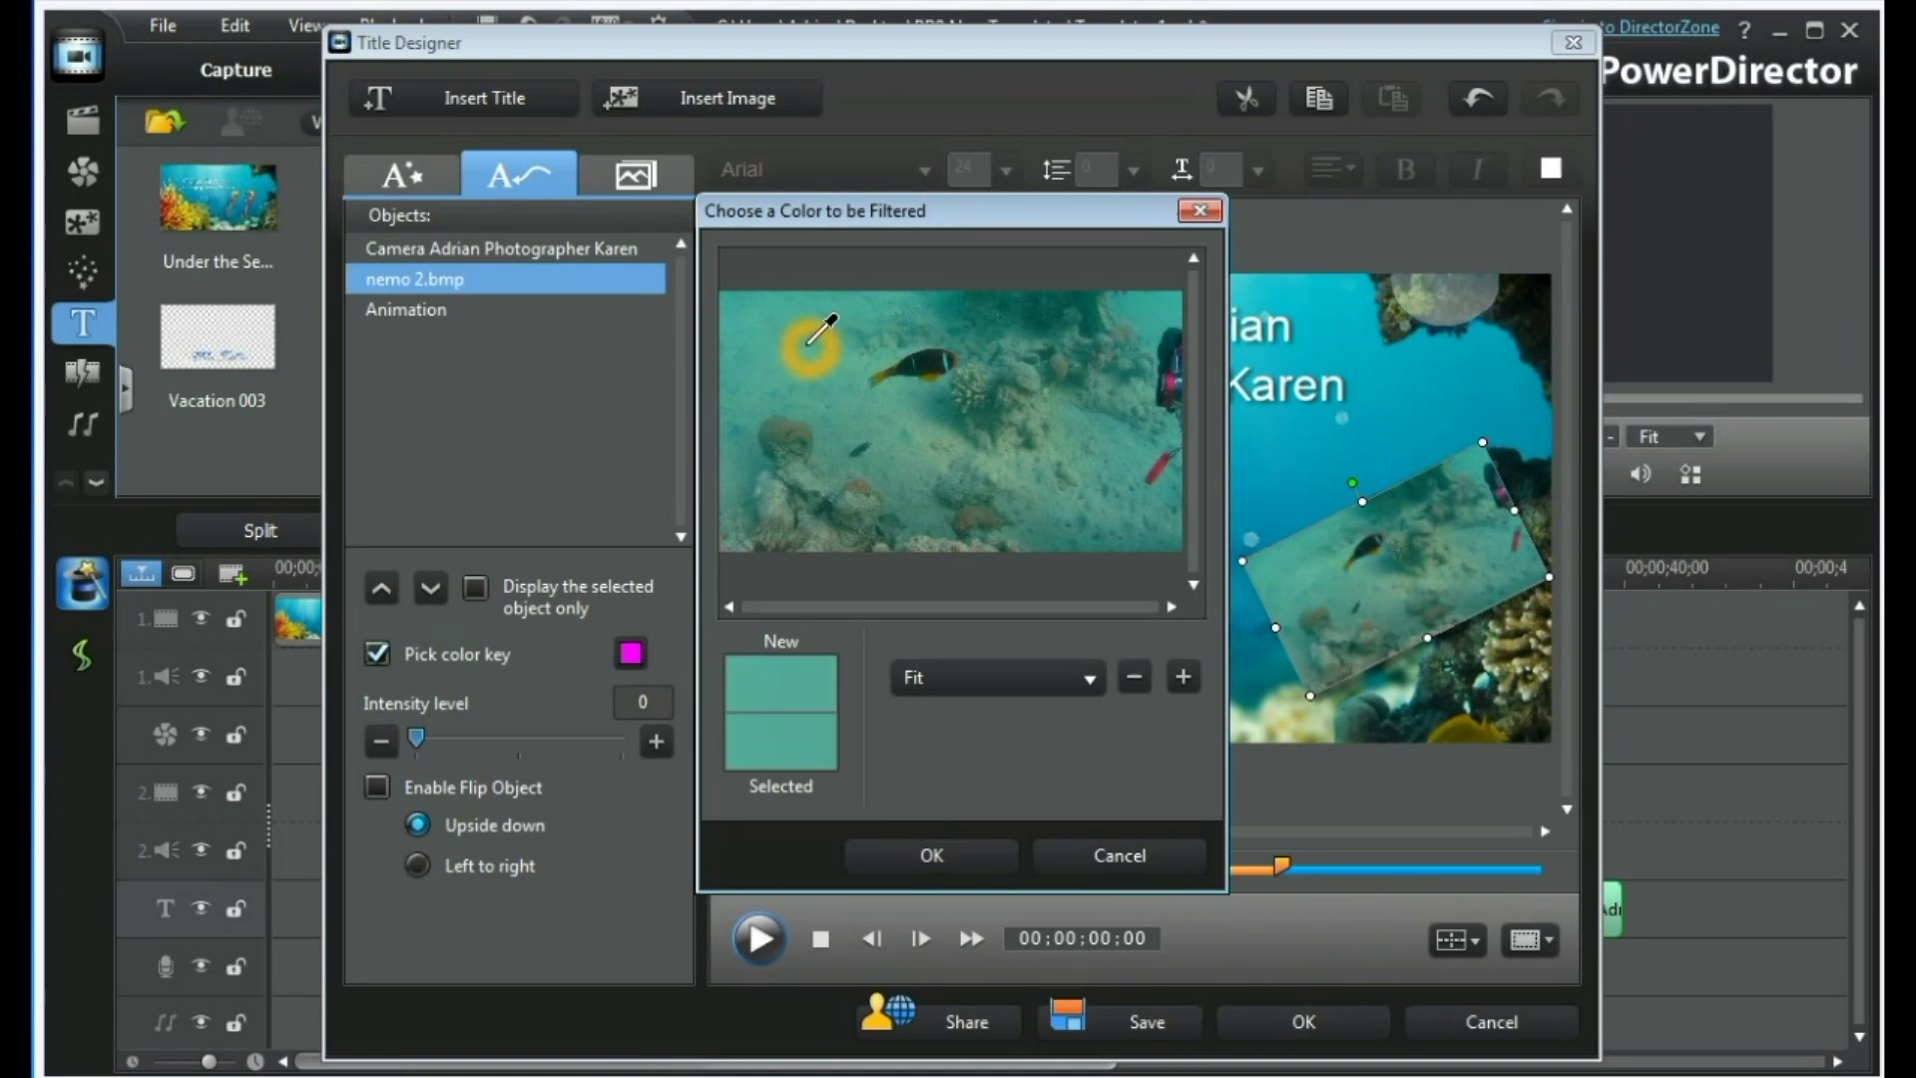
click(934, 855)
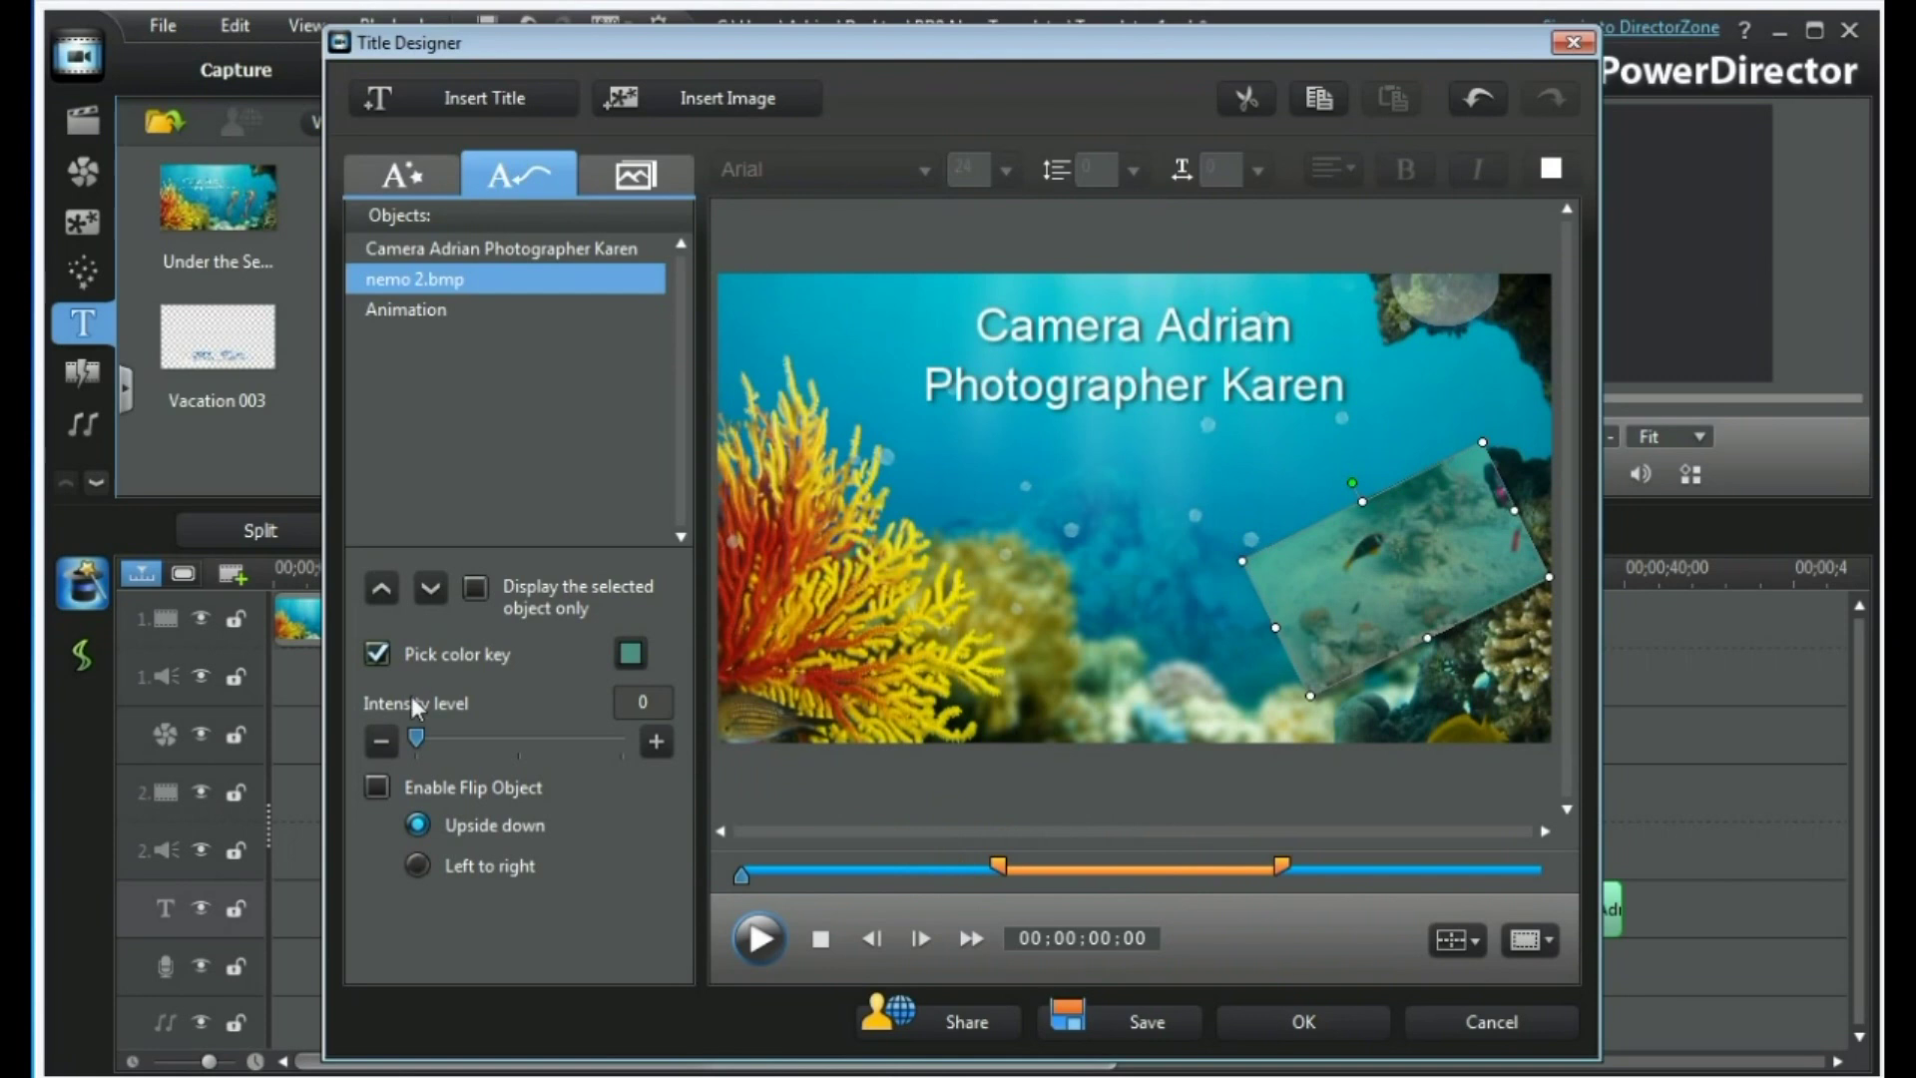
Raise the keying intensity to 24 and shift the fish picture up and right.
click(417, 739)
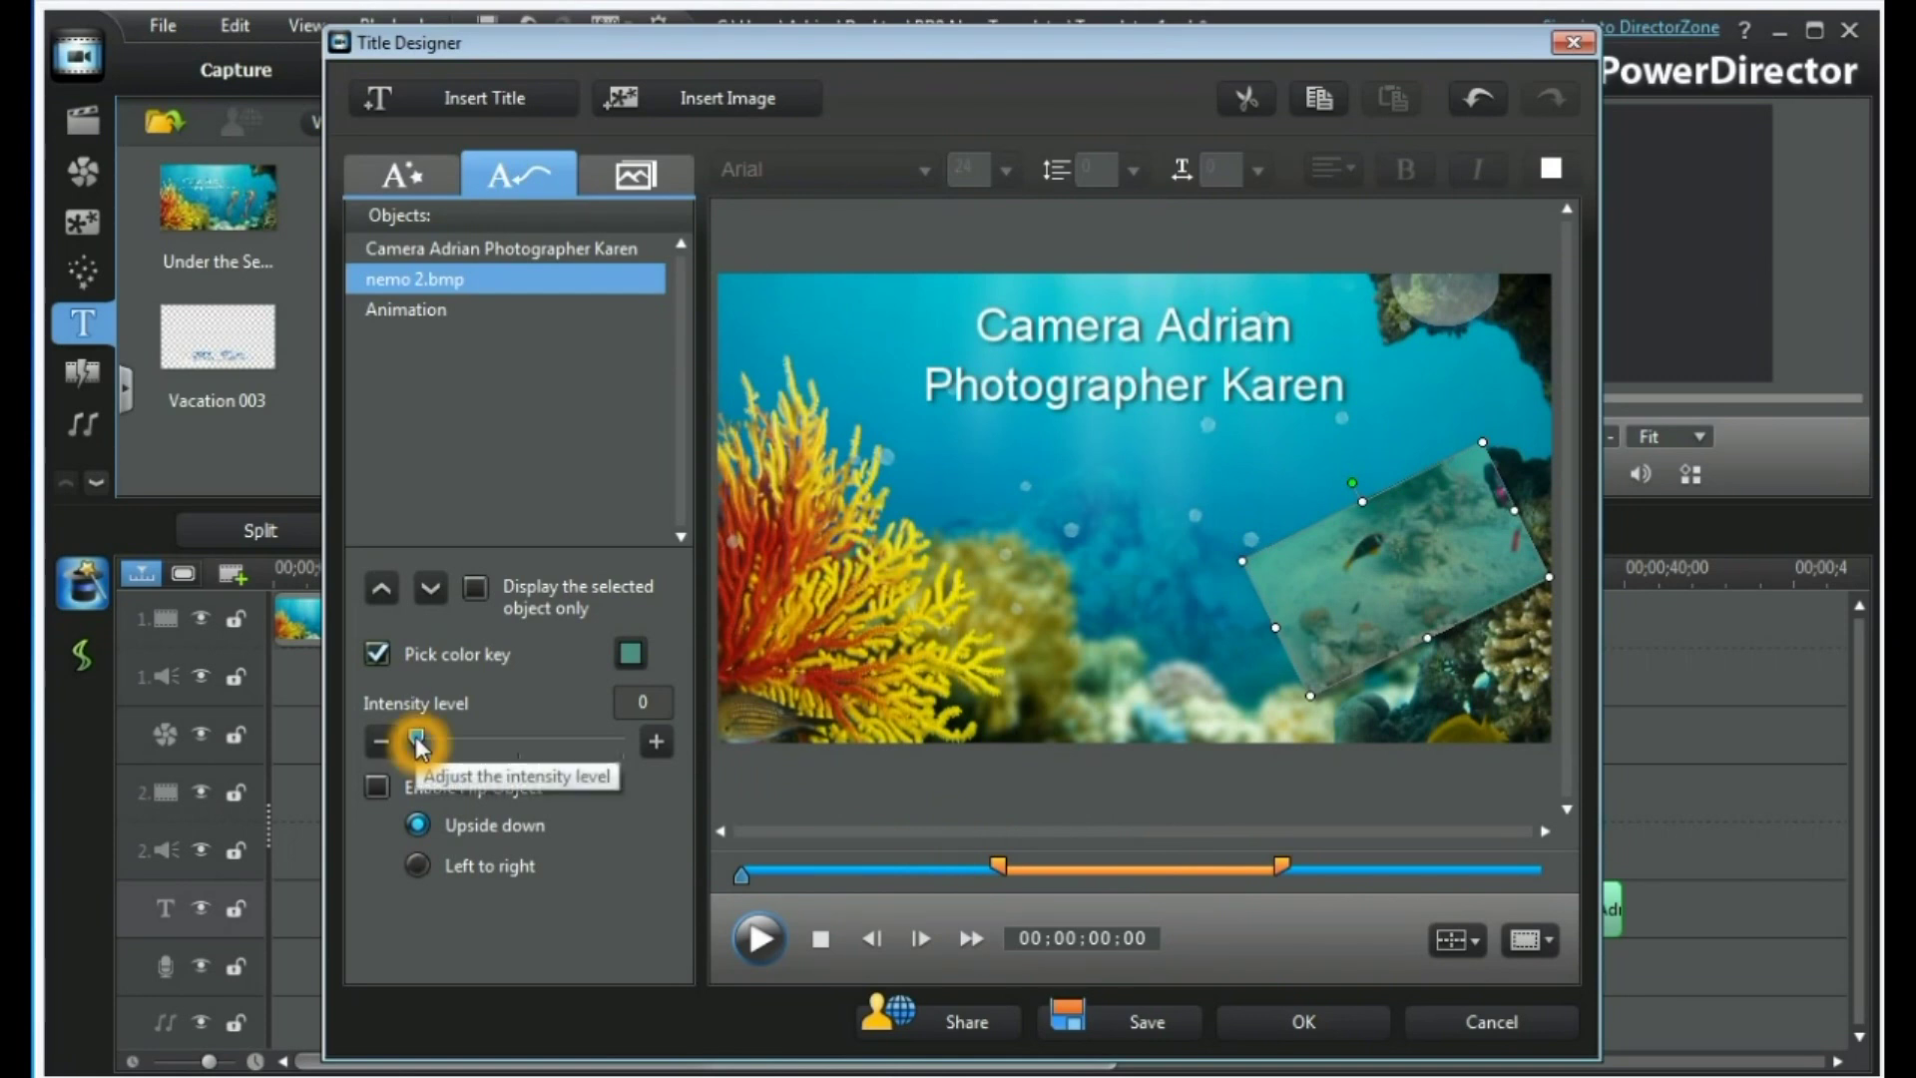
drag(417, 743, 464, 748)
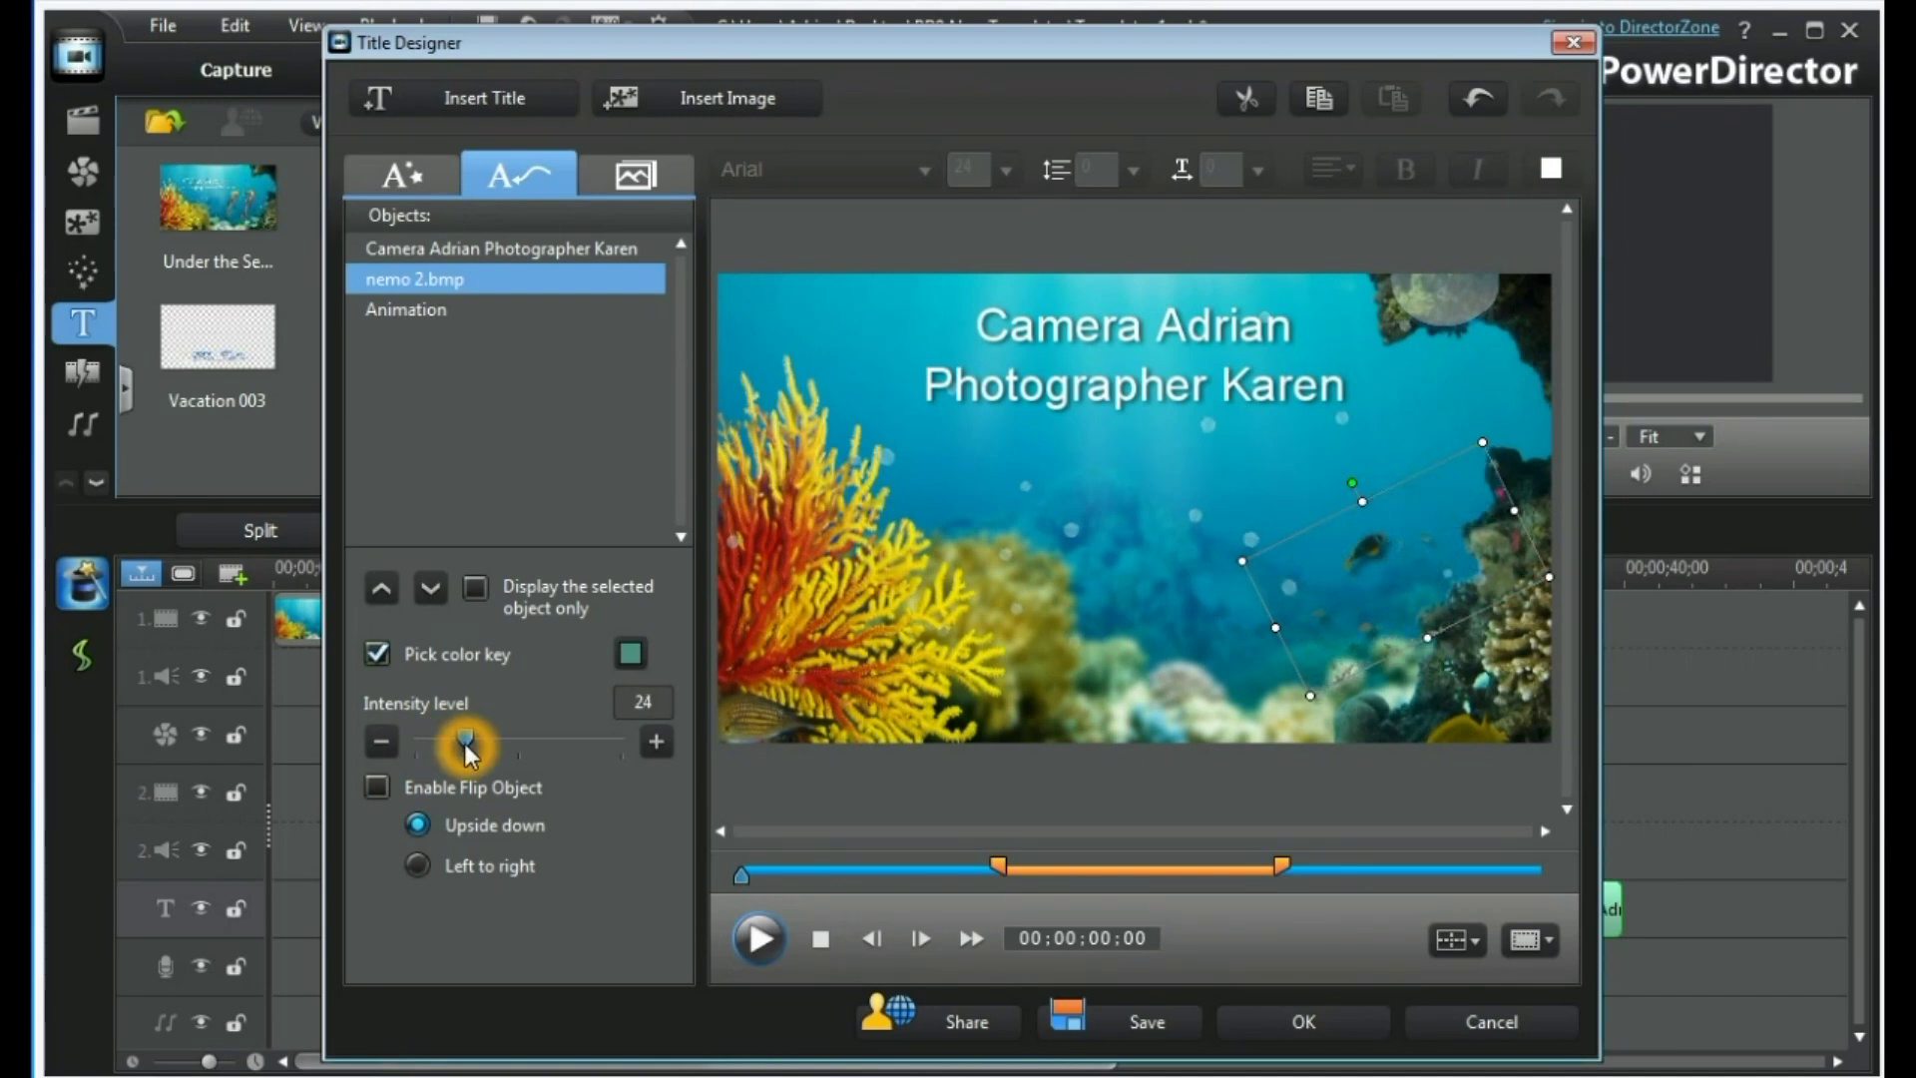
click(556, 873)
click(556, 873)
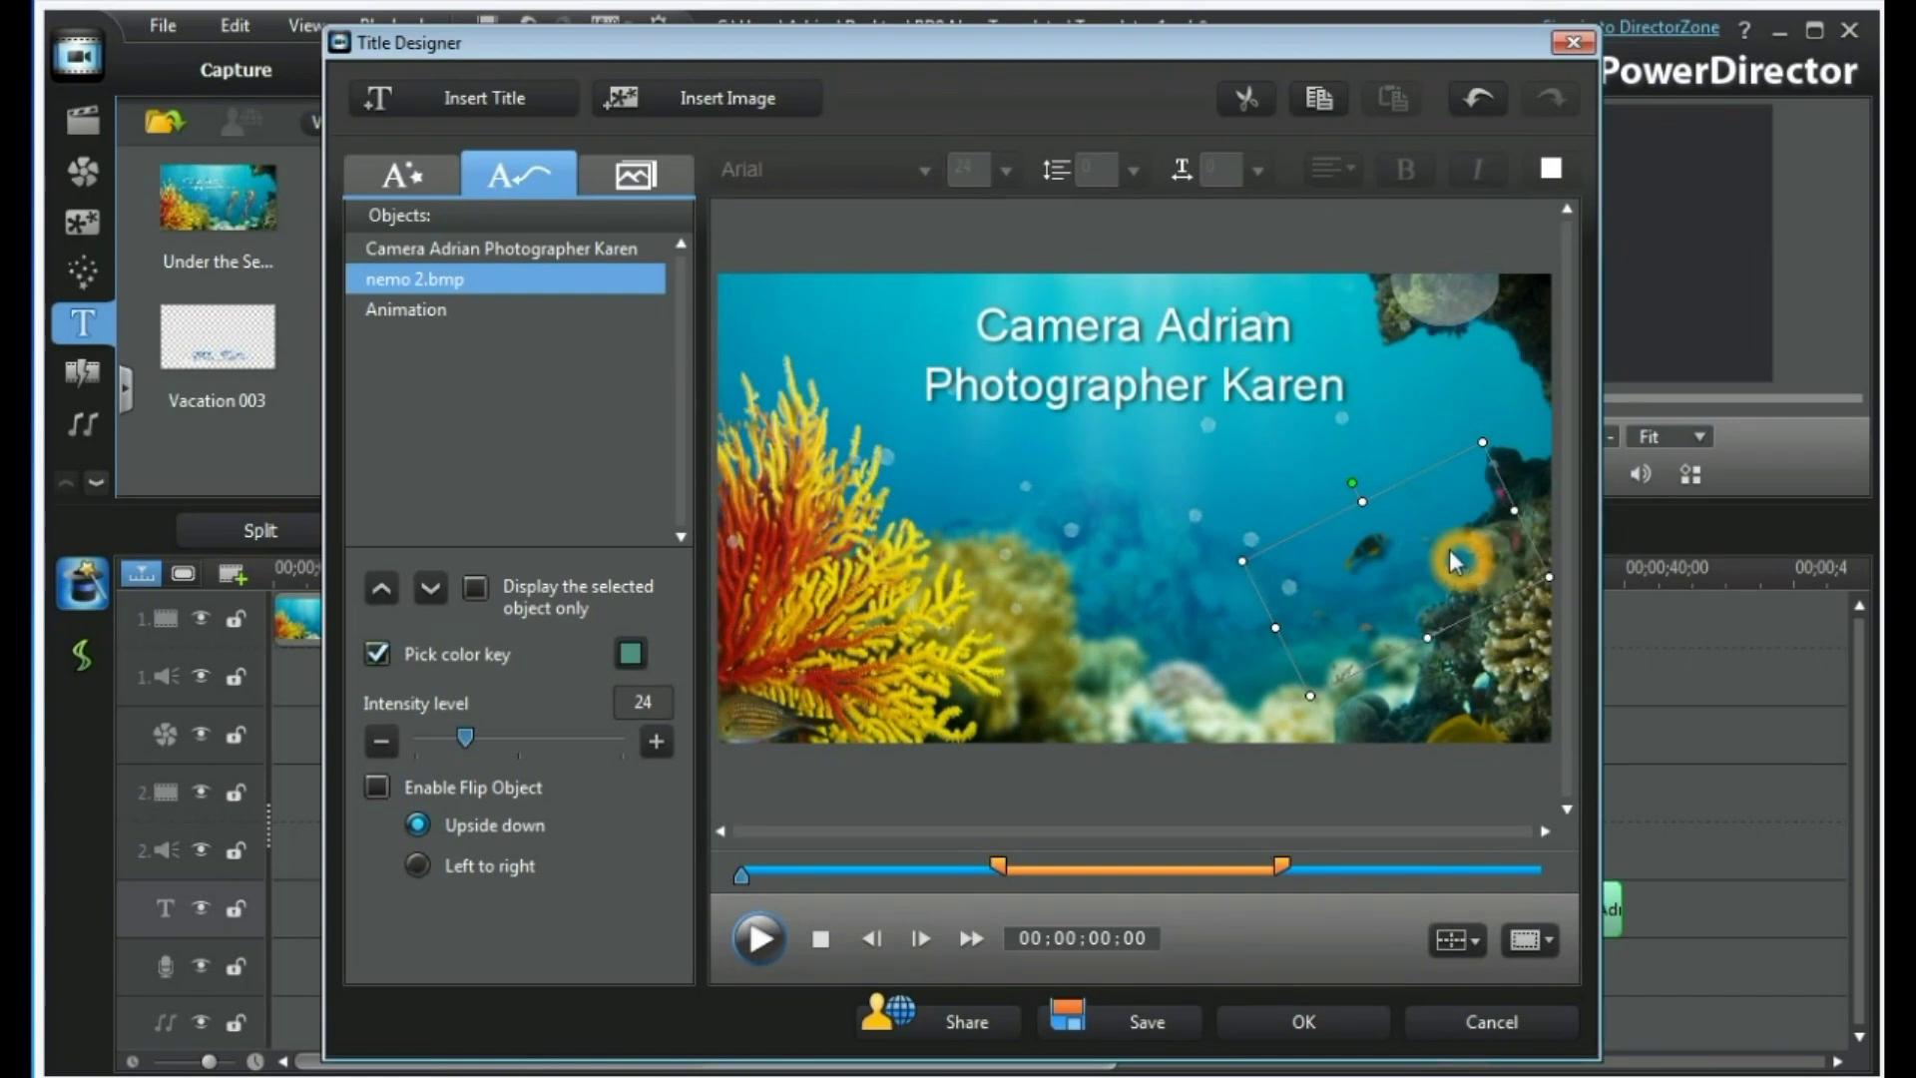
drag(1420, 574, 1485, 529)
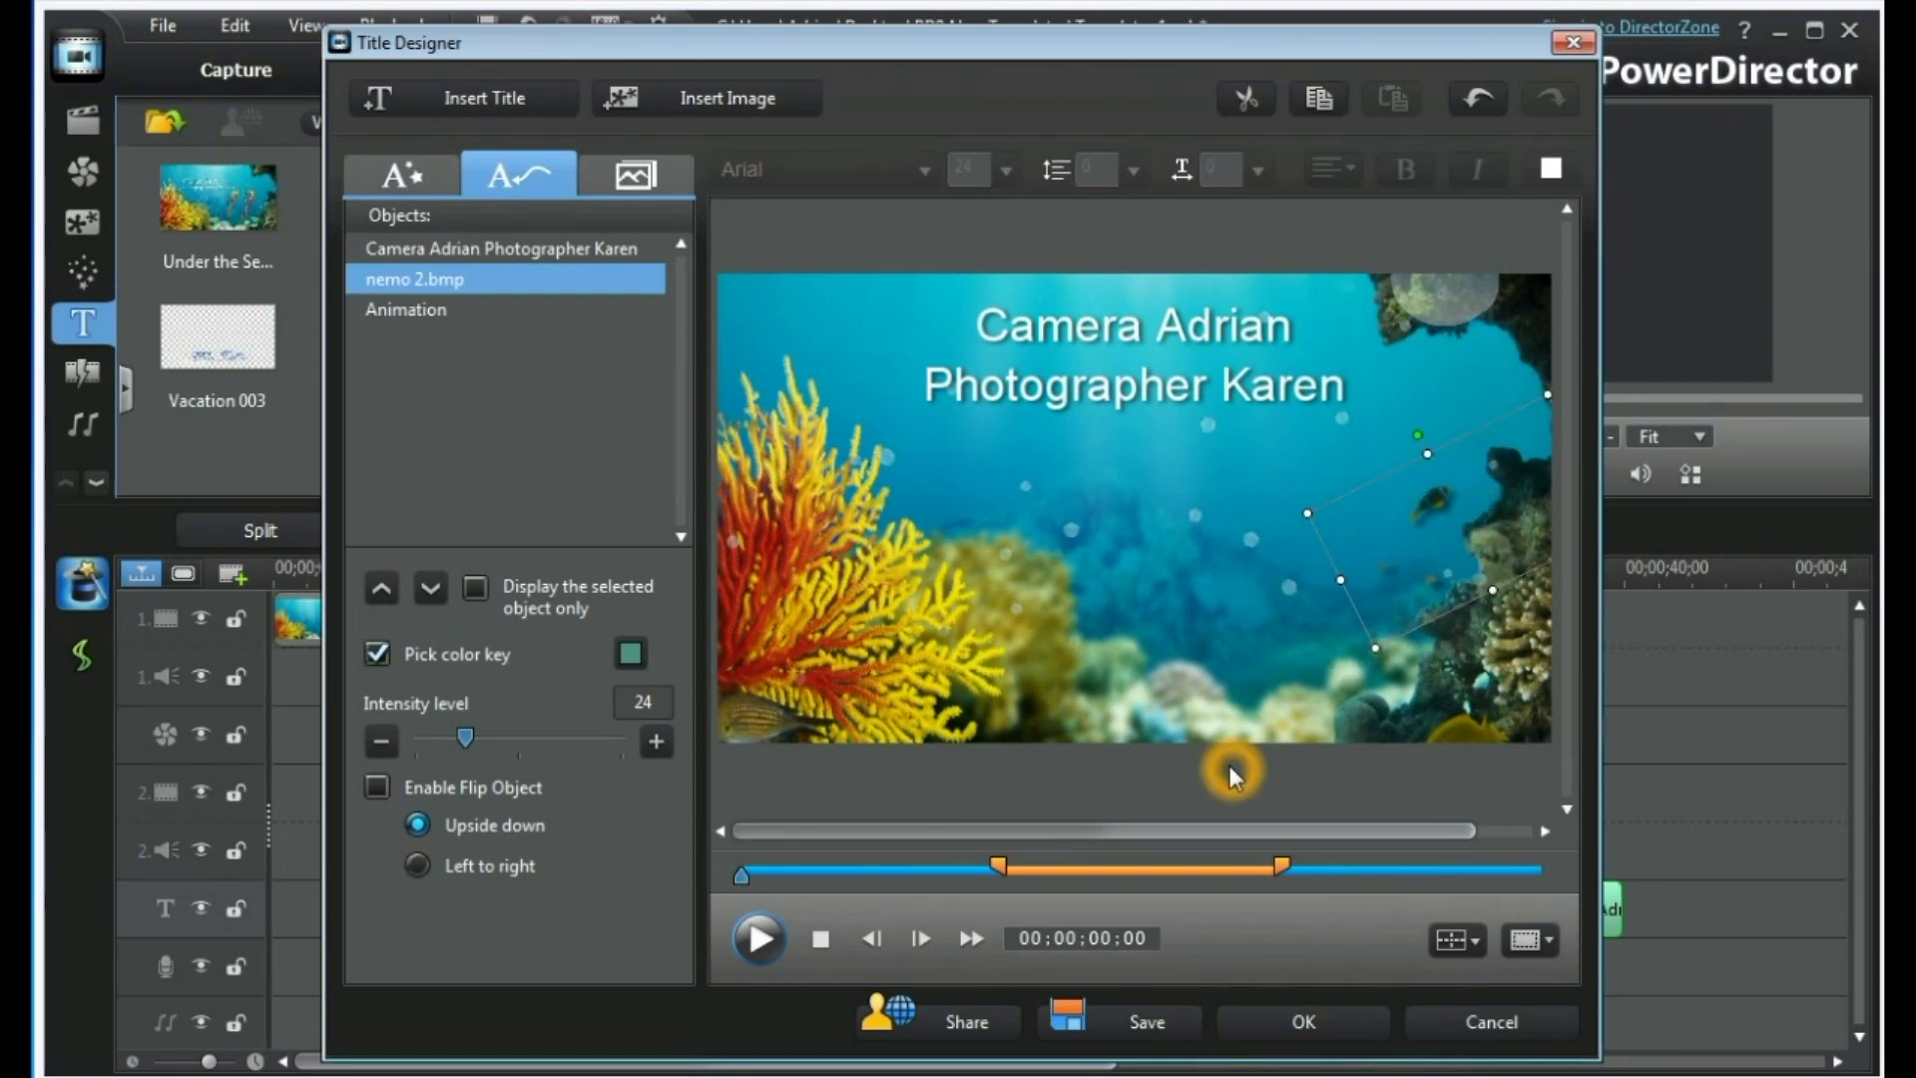
Apply the keyed credits title and play it back in the preview window.
click(1315, 1024)
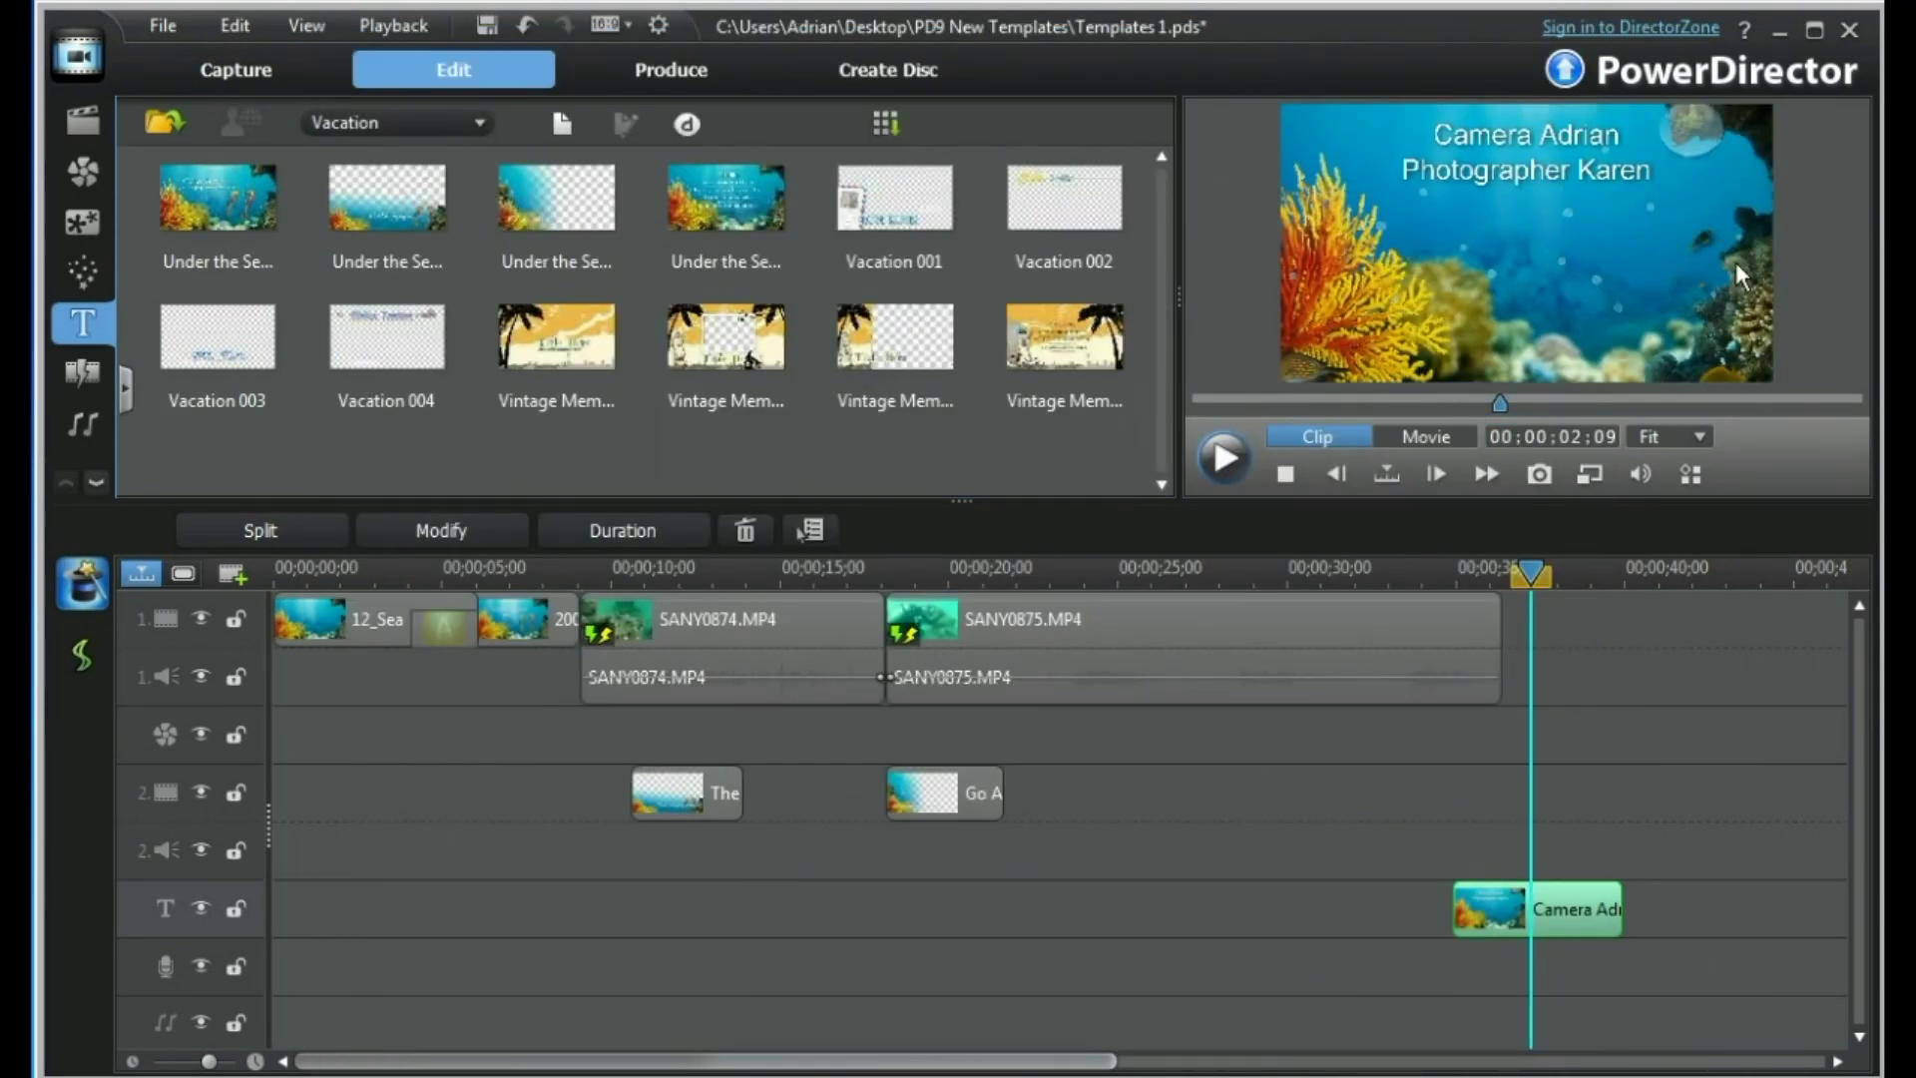
click(1225, 460)
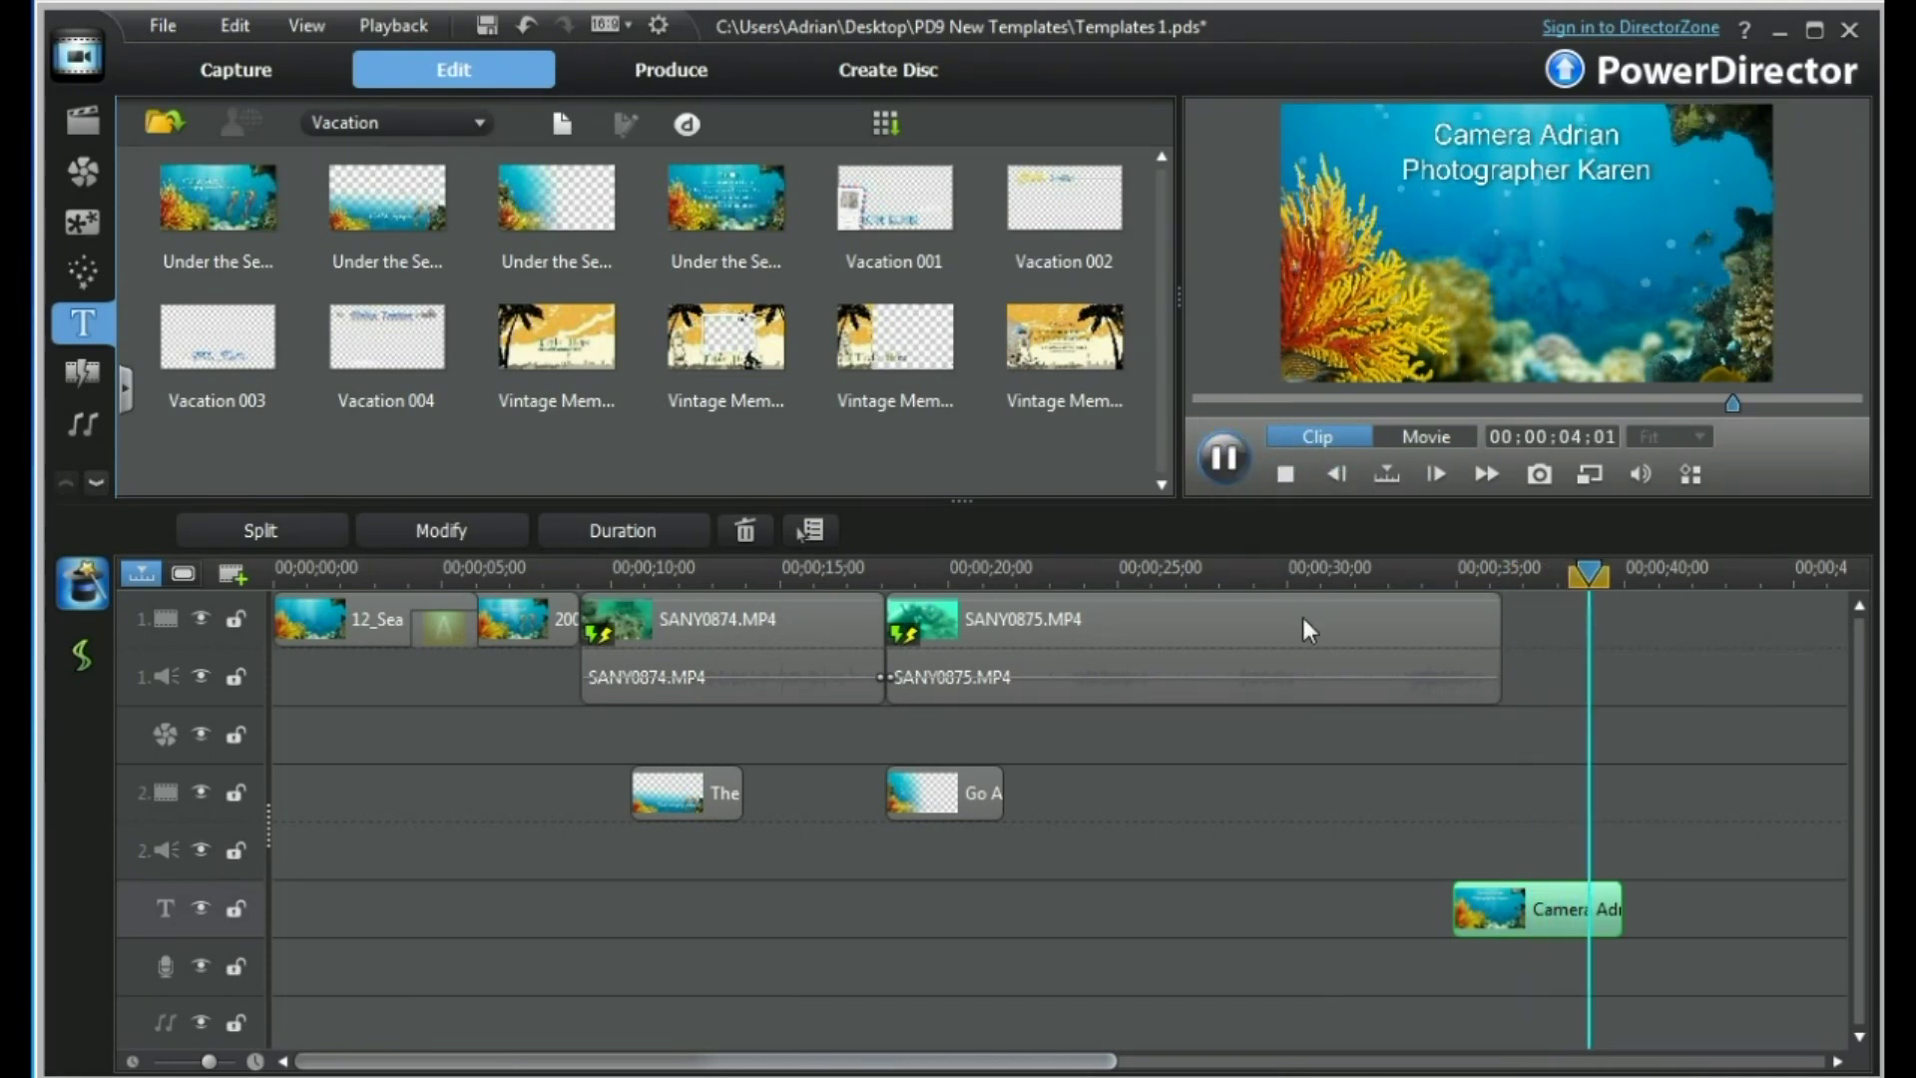